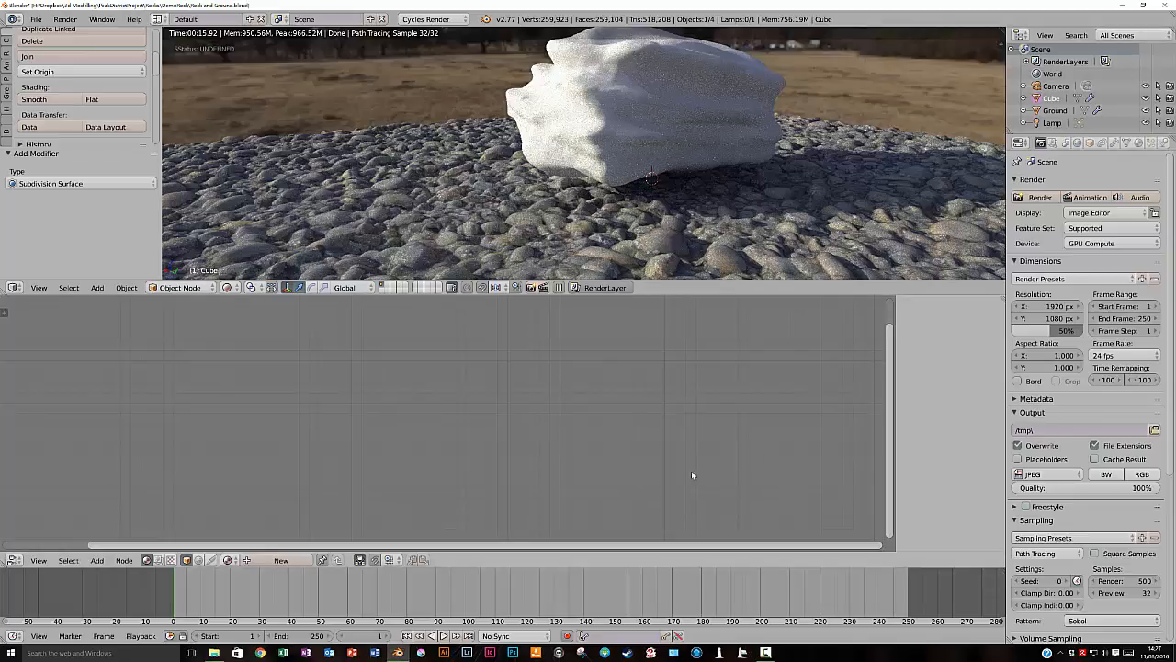
# - Create a new material for the rock and move its Diffuse BSDF node away from the Material Output
pyautogui.click(1138, 143)
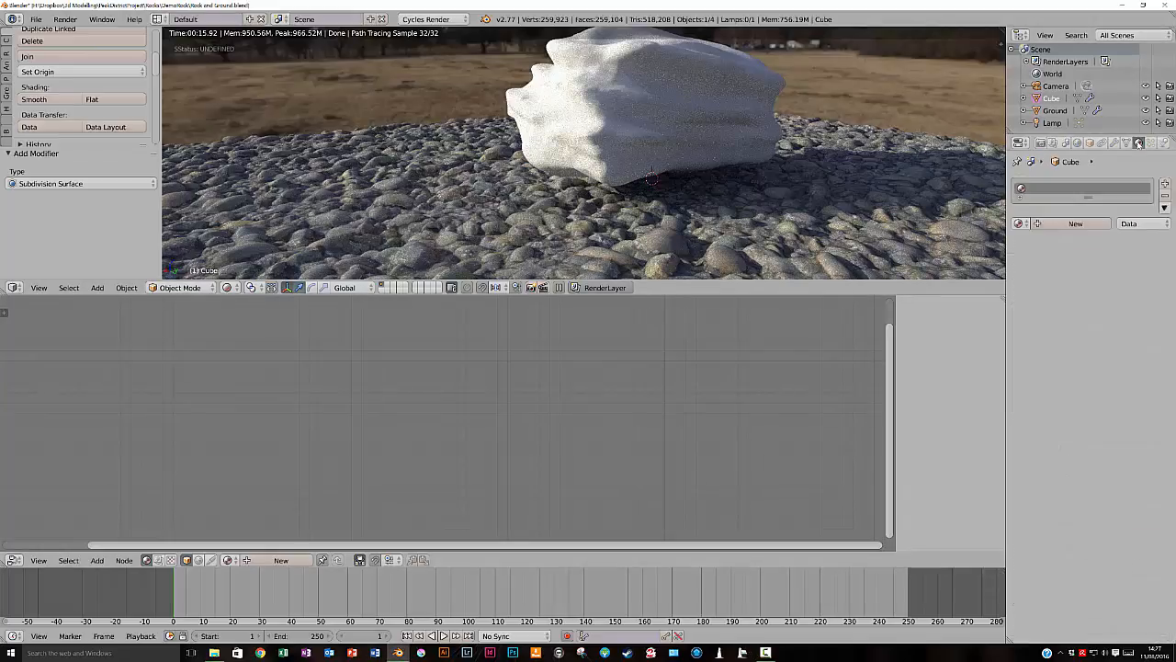
pyautogui.click(1072, 224)
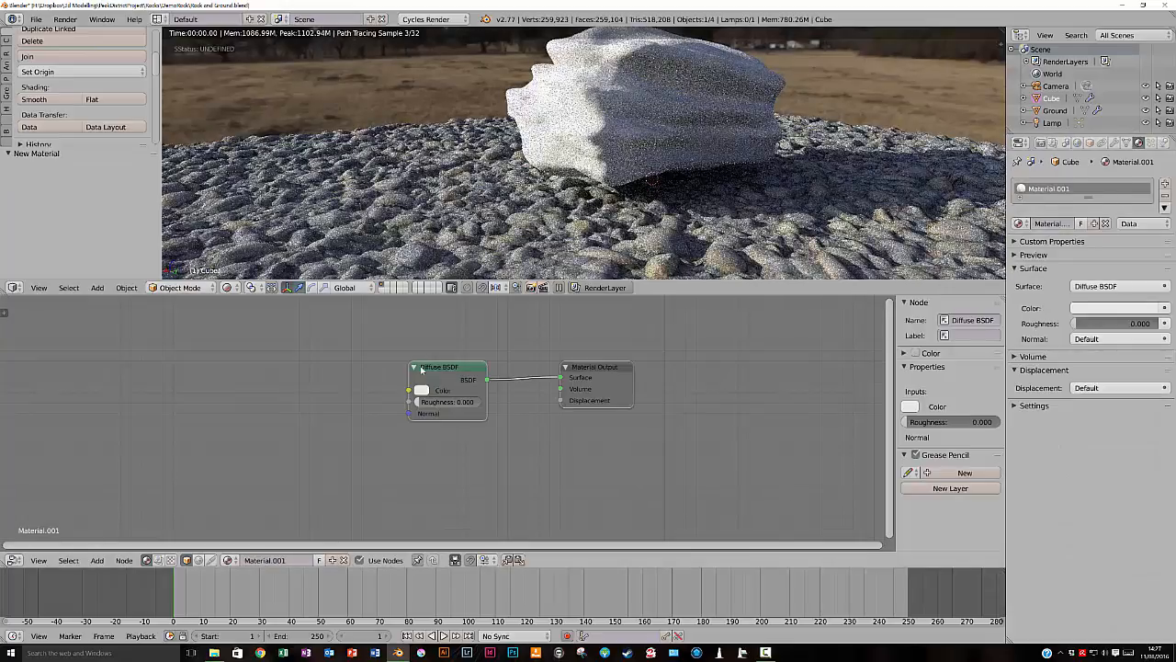
pyautogui.moveTo(420, 376); pyautogui.dragTo(331, 363)
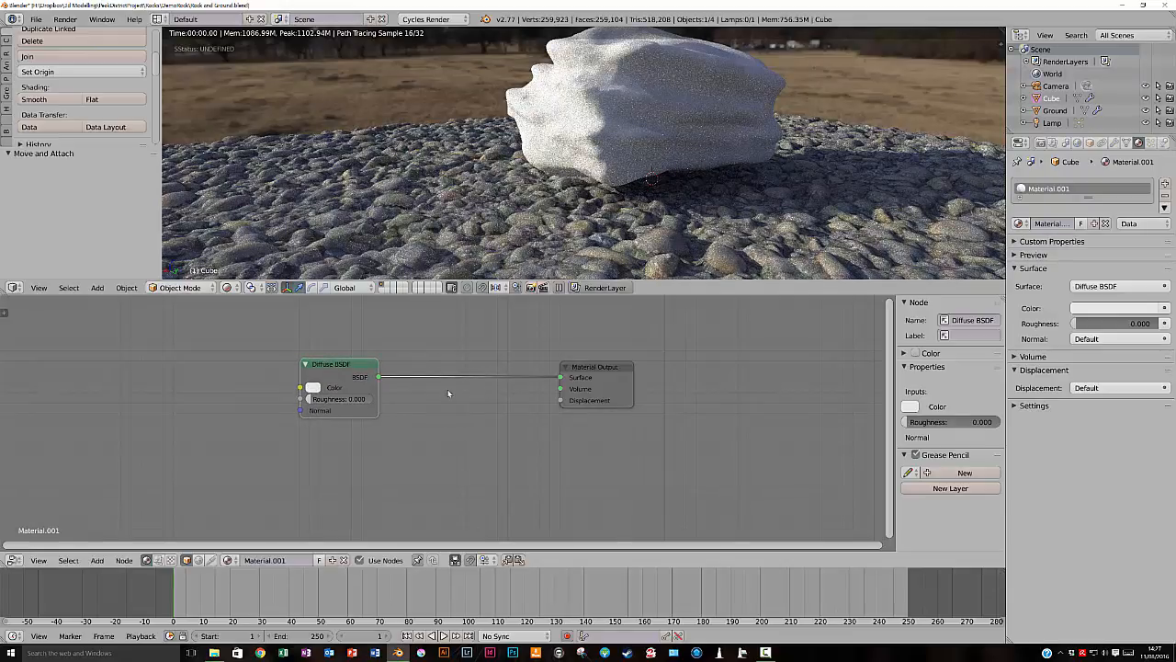
# - Insert the Reflection node group between the Diffuse BSDF and Material Output, and space the nodes apart
pyautogui.hotkey('shift', 'a')
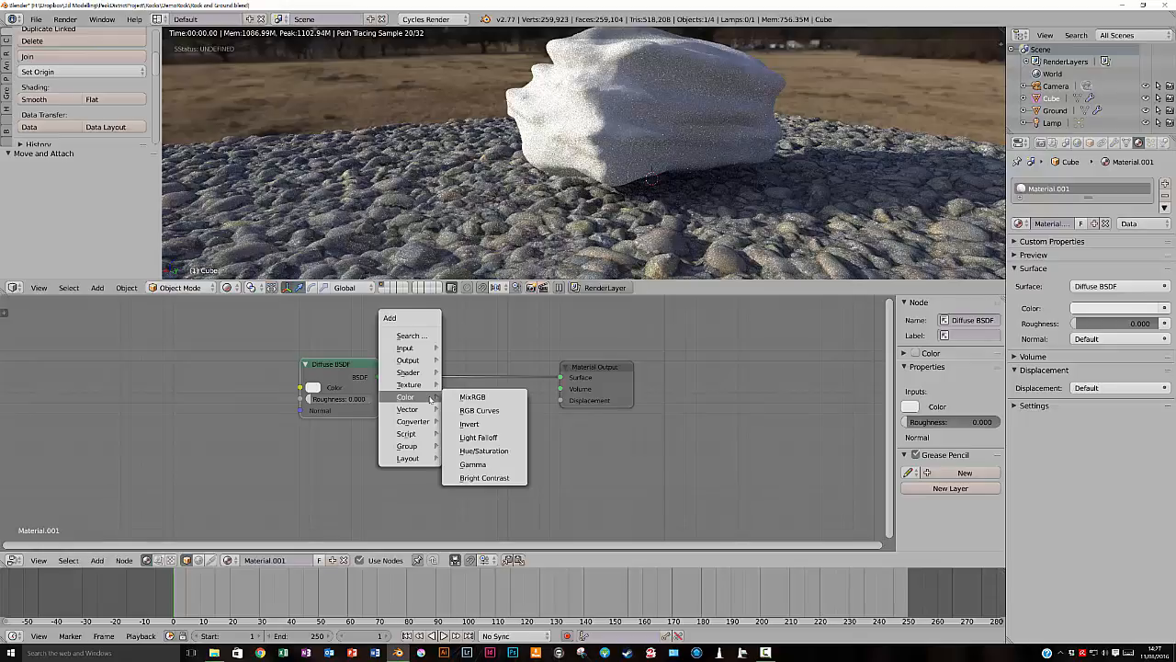
pyautogui.moveTo(414, 445)
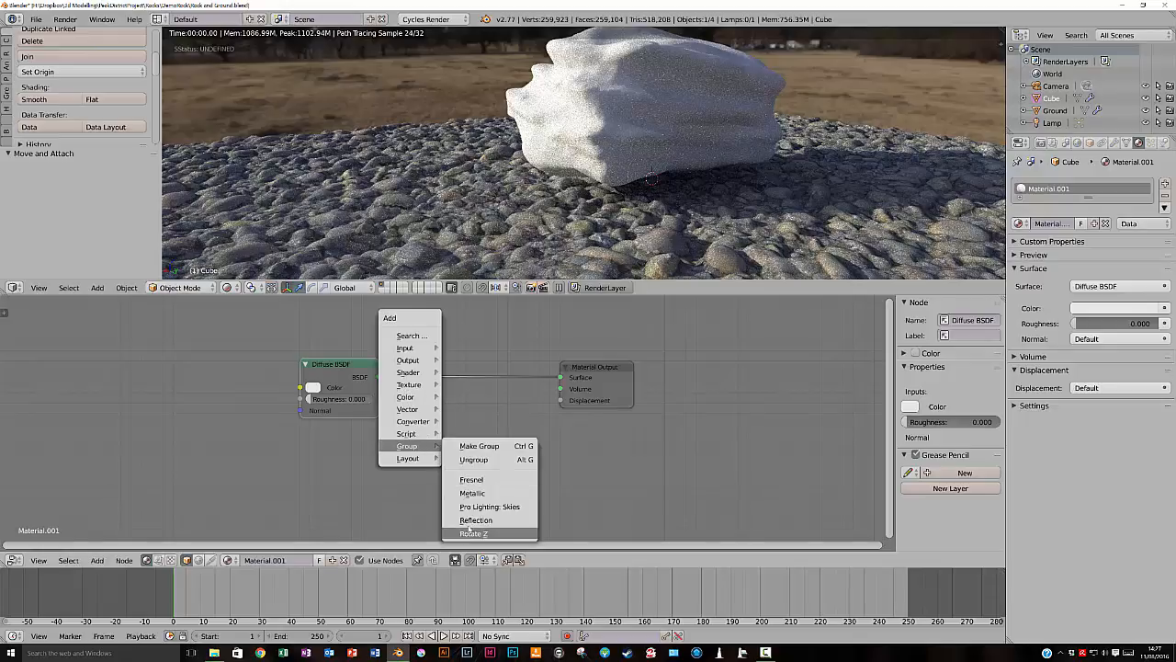
pyautogui.click(470, 520)
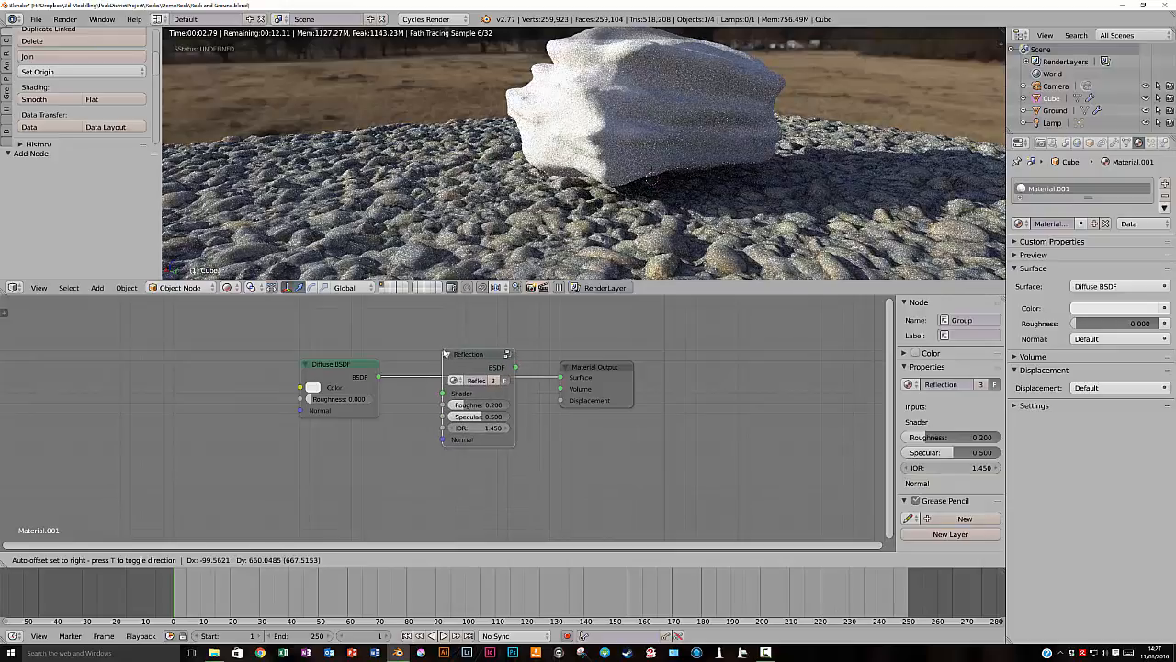
pyautogui.click(445, 354)
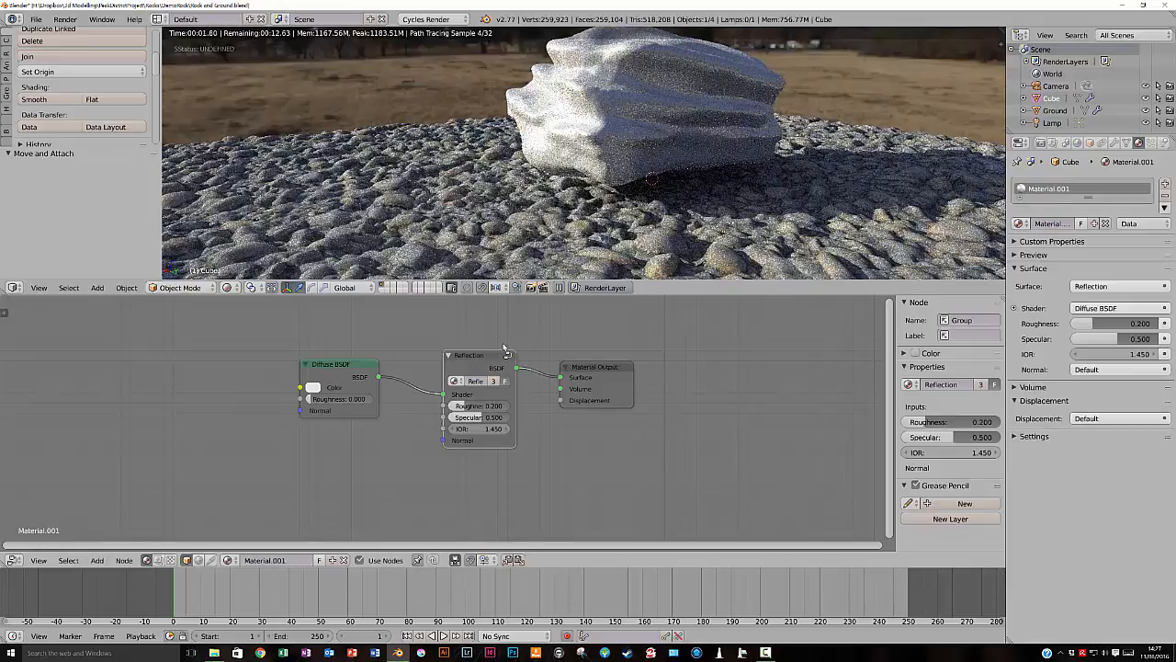
pyautogui.moveTo(342, 364); pyautogui.dragTo(284, 361)
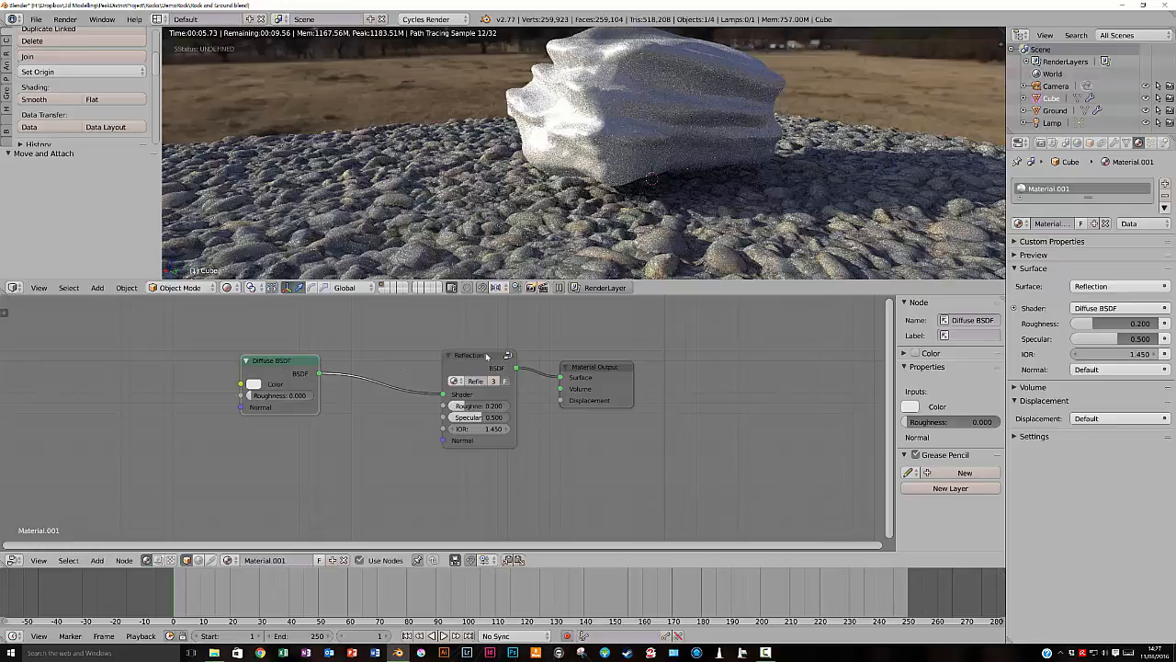
pyautogui.moveTo(478, 356); pyautogui.dragTo(455, 350)
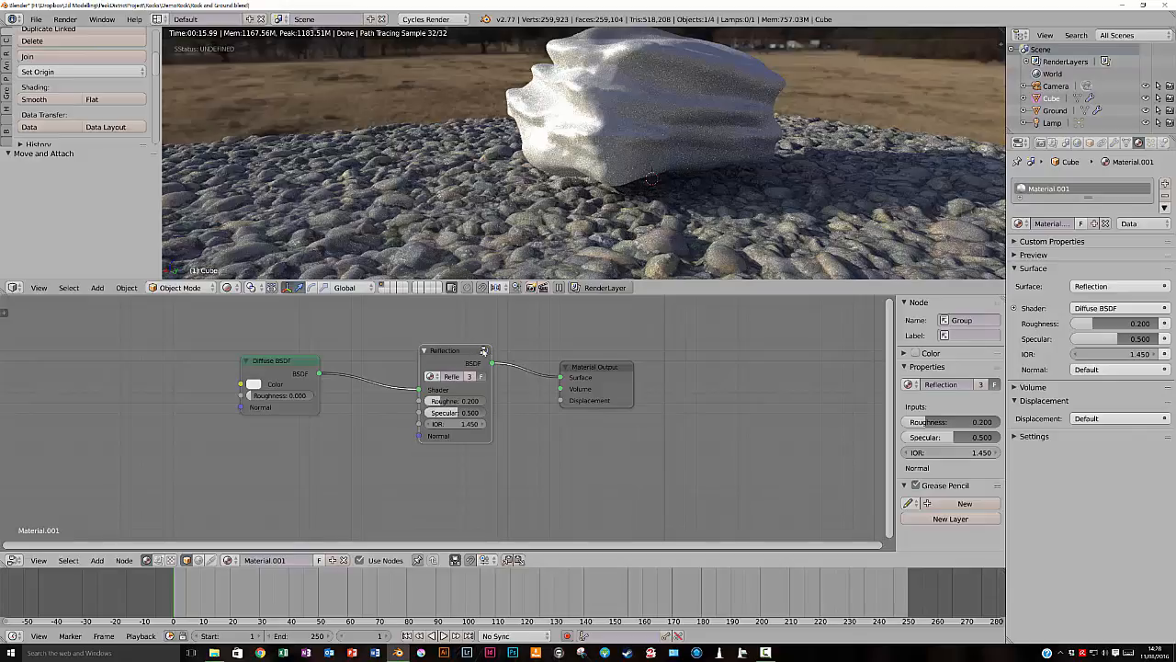
# - Open the Reflection group, examine its Fresnel, Glossy BSDF and Mix Shader wiring, and return to the parent node tree
pyautogui.click(483, 352)
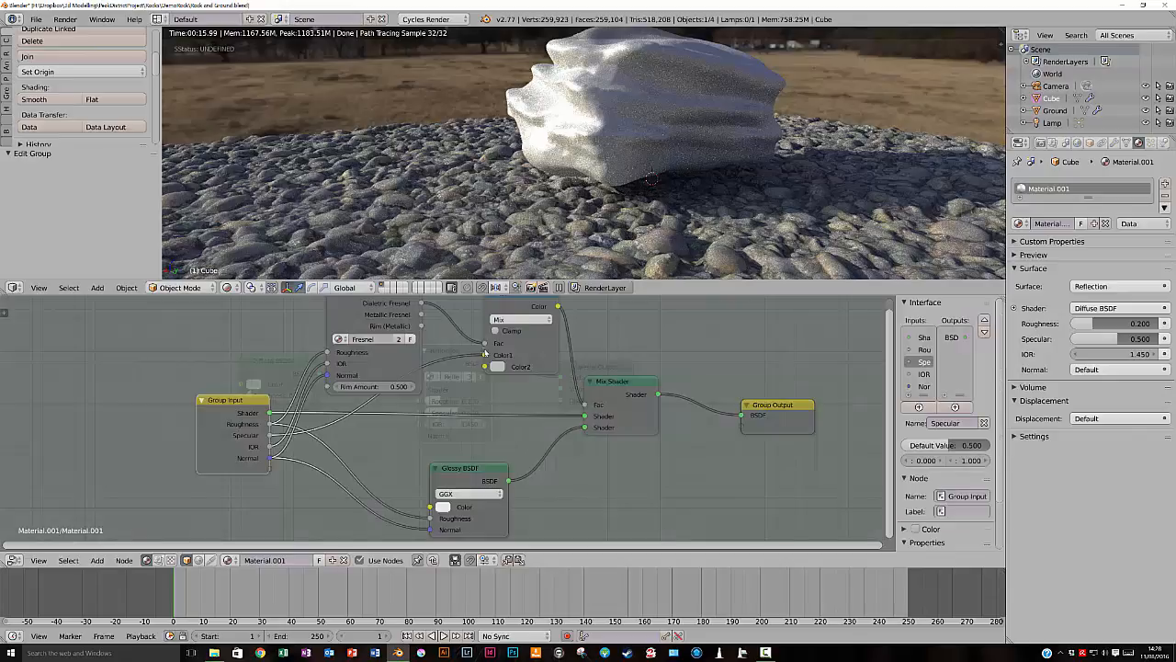
pyautogui.moveTo(347, 304); pyautogui.dragTo(347, 320)
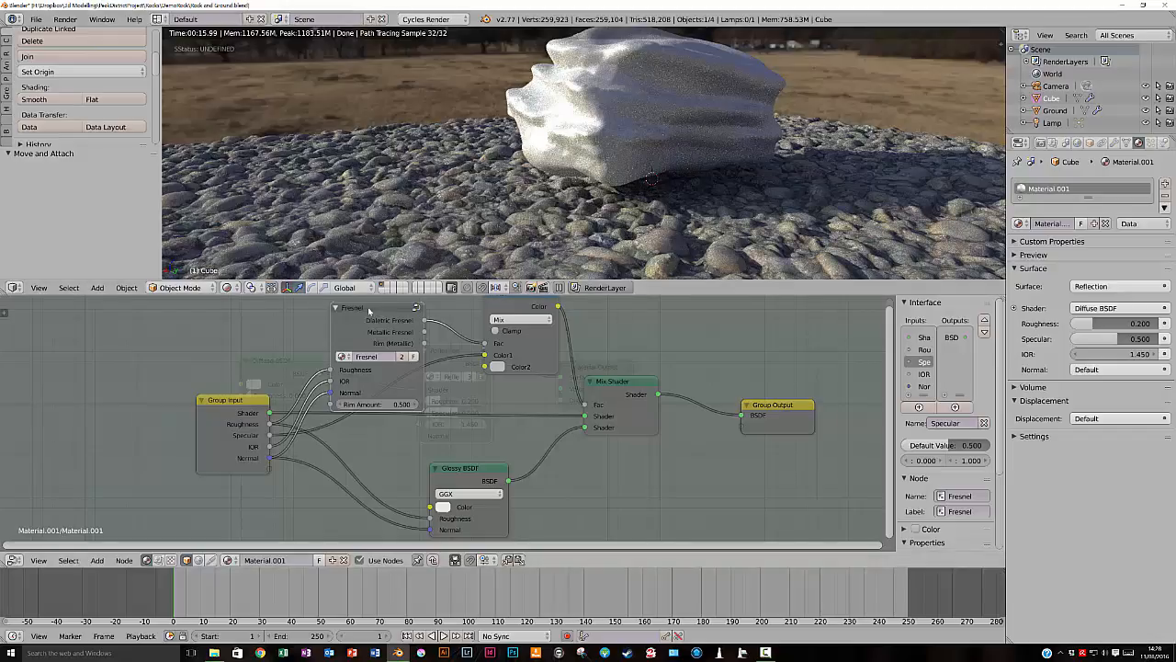
pyautogui.click(230, 404)
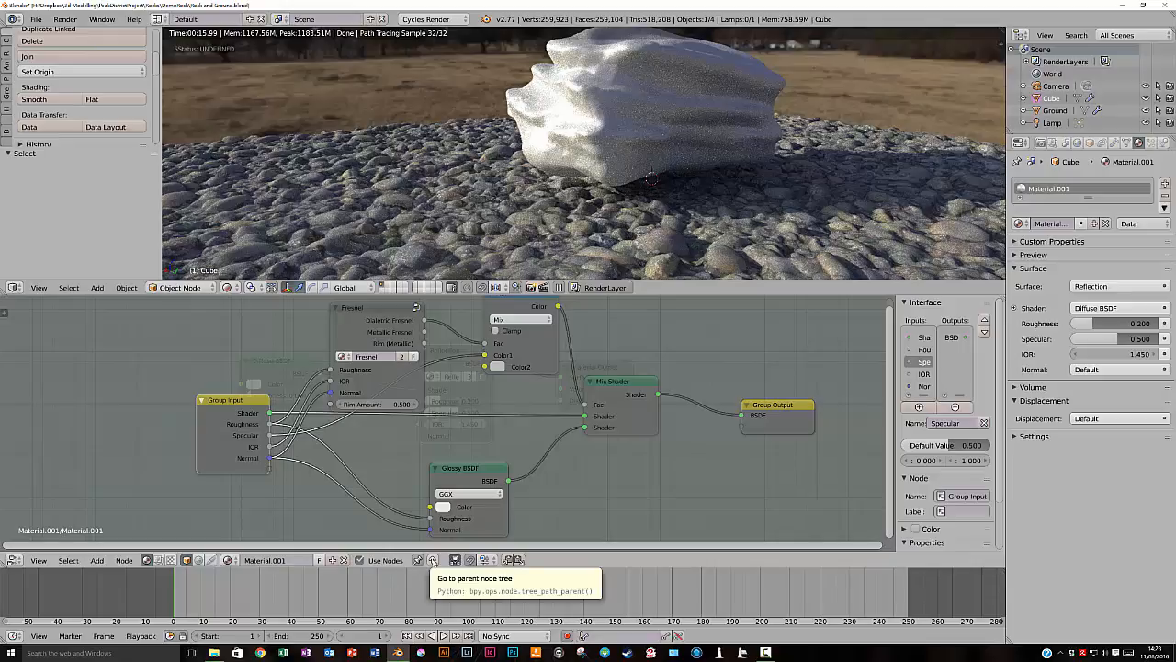
pyautogui.click(432, 561)
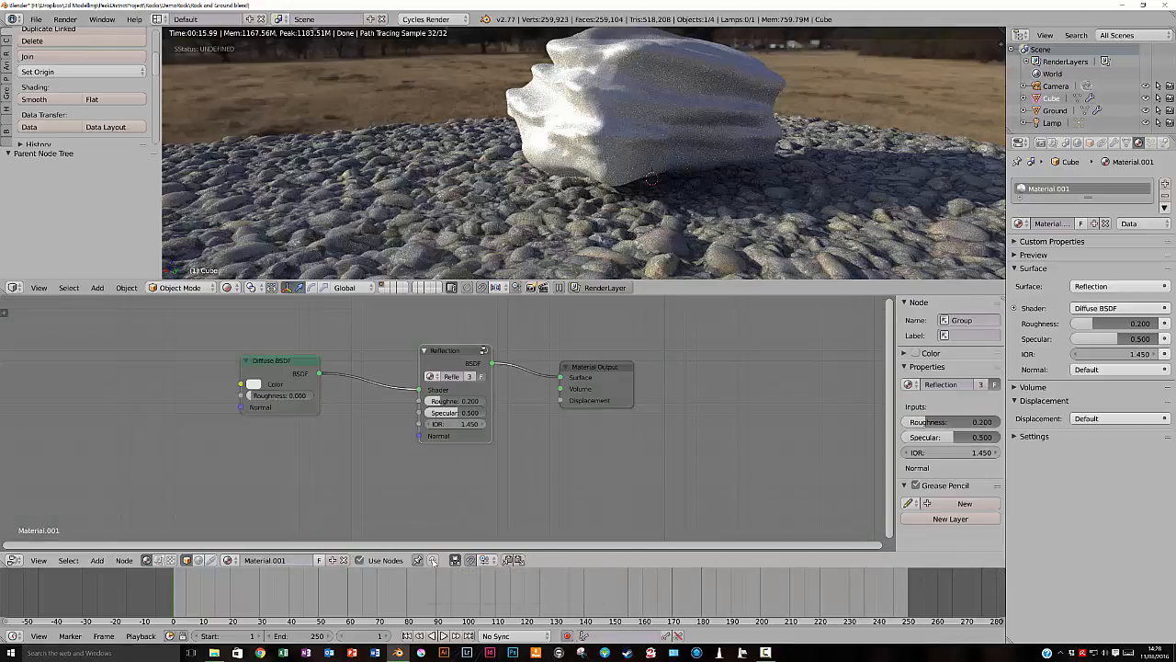
# - Try the Reflection group at Specular 1.000, first with Roughness 0.000 and then with Roughness 1.000
pyautogui.moveTo(269, 361); pyautogui.dragTo(309, 362)
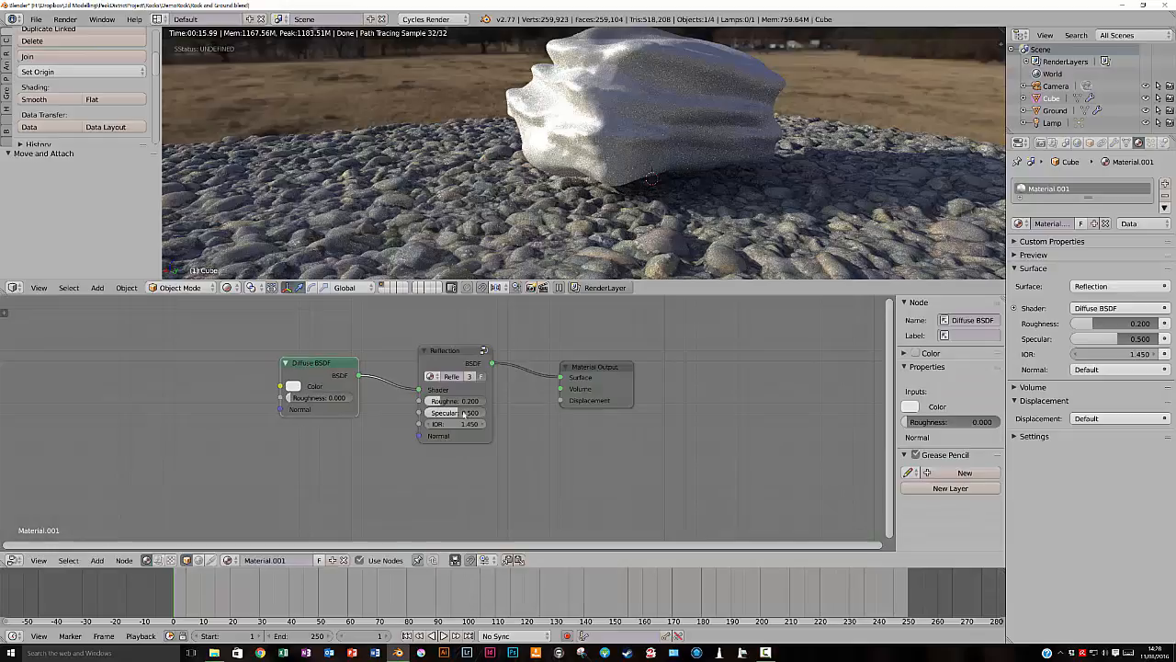
pyautogui.moveTo(459, 412); pyautogui.dragTo(498, 414)
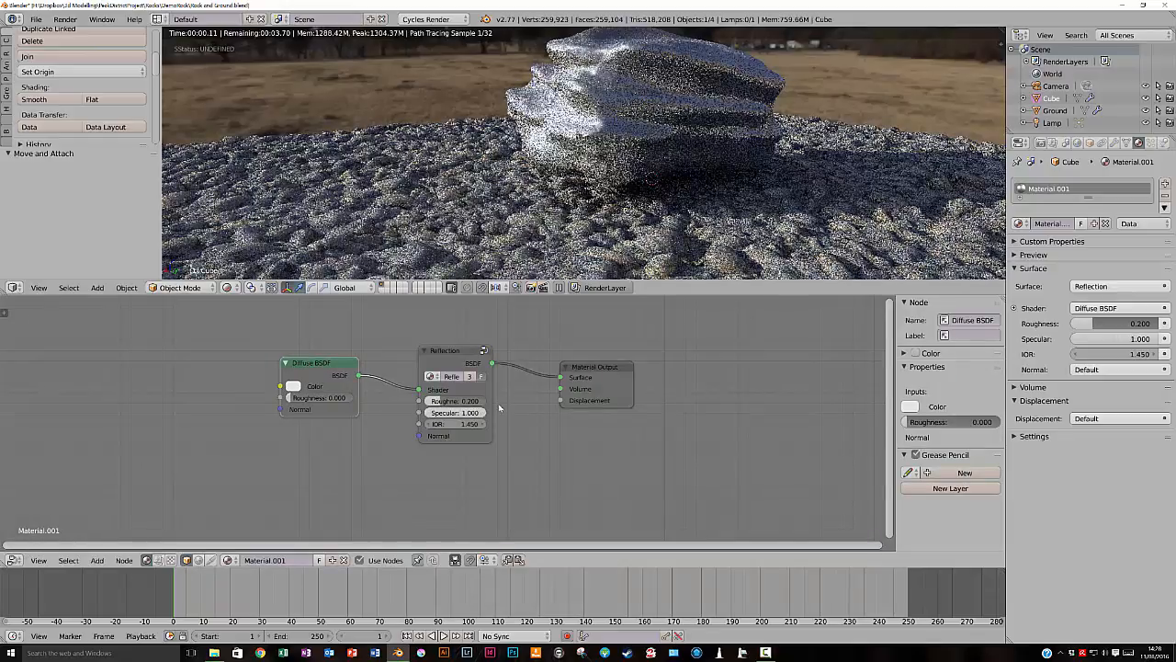
pyautogui.moveTo(444, 401); pyautogui.dragTo(427, 401)
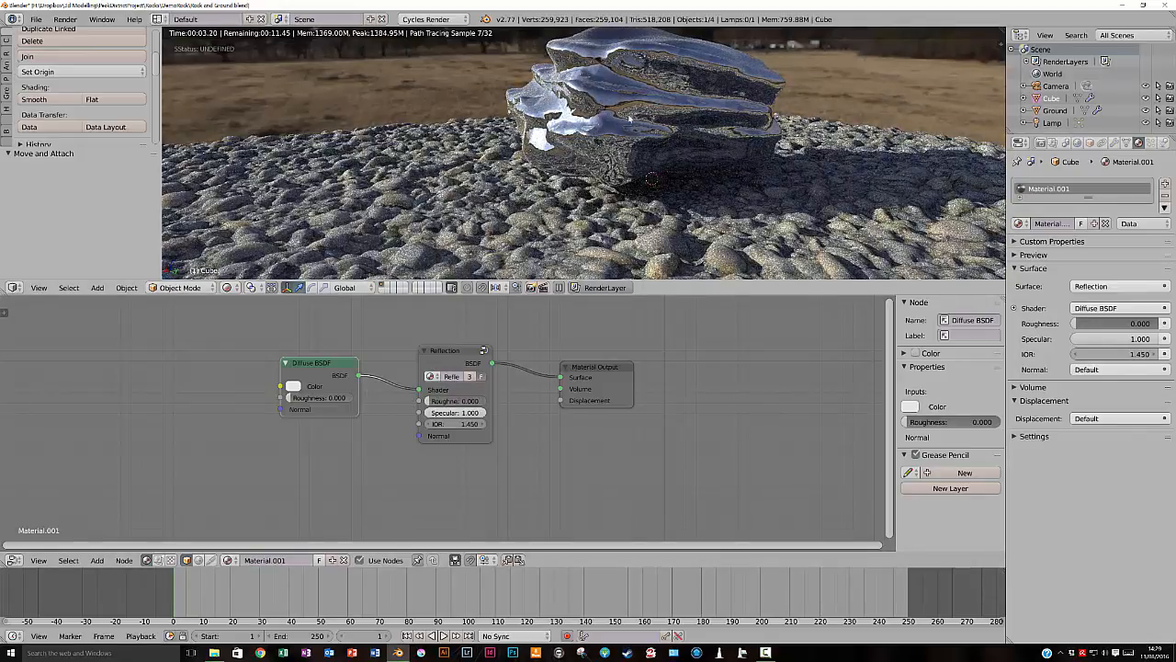
pyautogui.click(471, 403)
pyautogui.write('1')
pyautogui.press('Return')
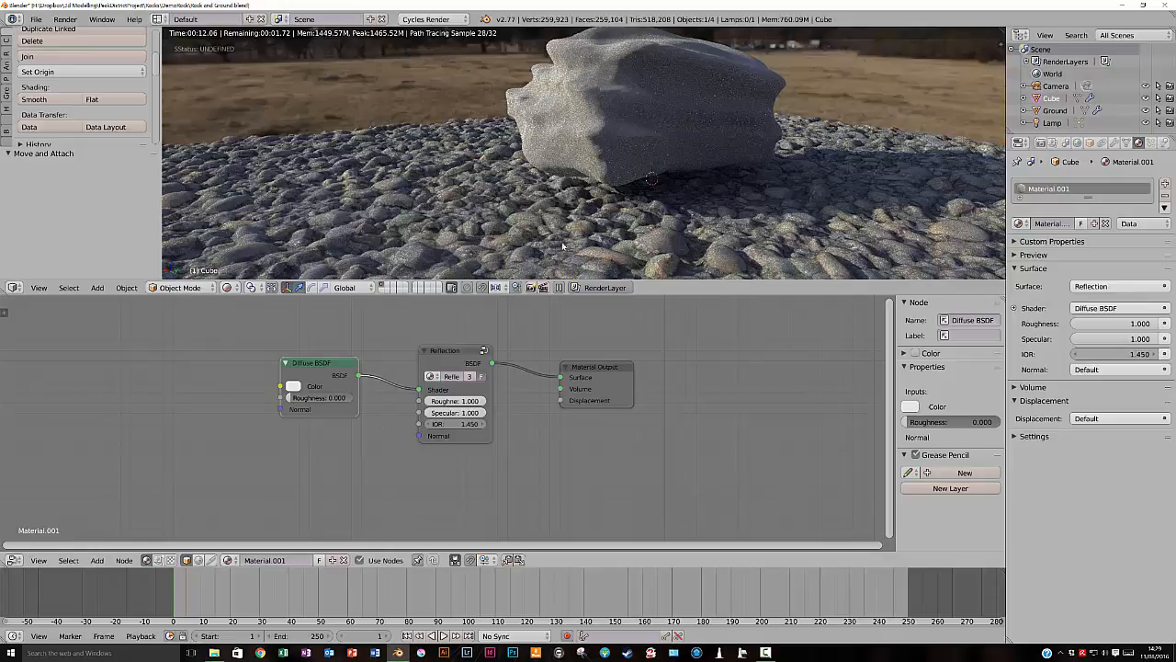
# - Try a red colour on the Diffuse BSDF, then change it to pure white
pyautogui.click(292, 386)
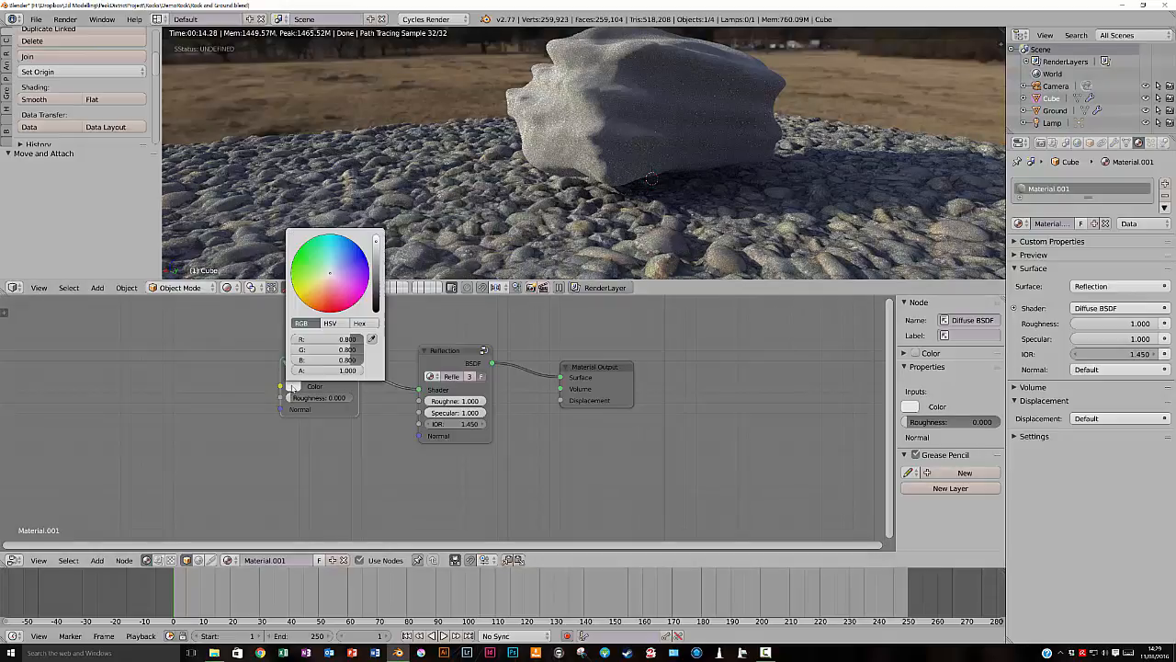
pyautogui.click(330, 305)
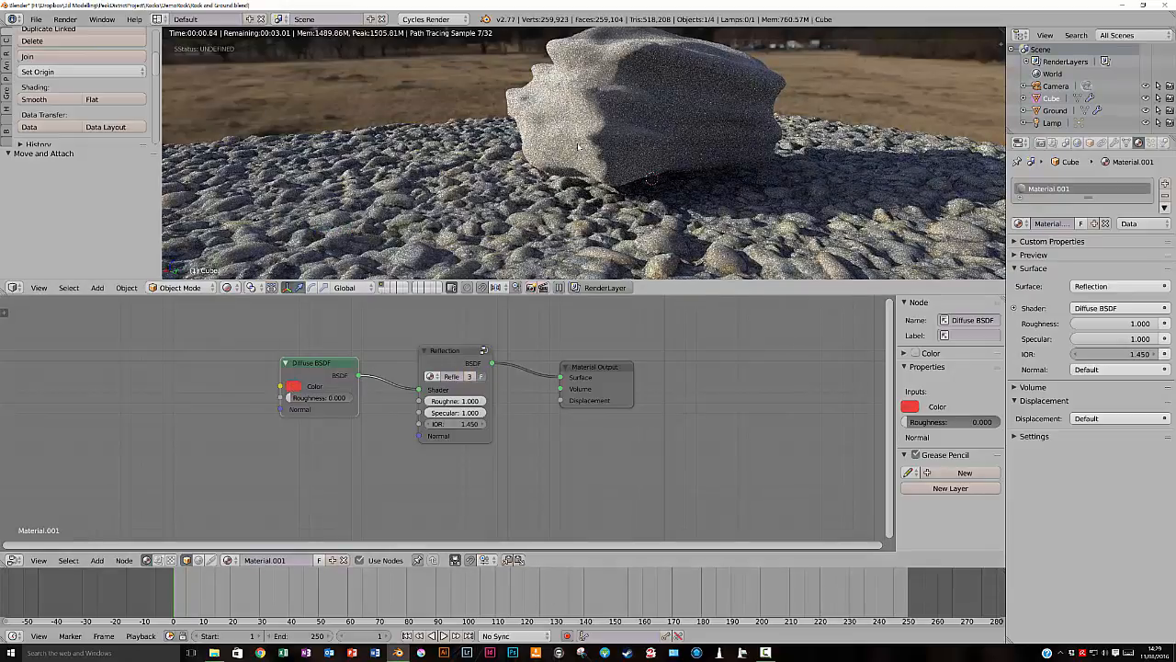
pyautogui.click(292, 386)
pyautogui.moveTo(300, 350); pyautogui.dragTo(381, 351)
pyautogui.moveTo(300, 359); pyautogui.dragTo(381, 359)
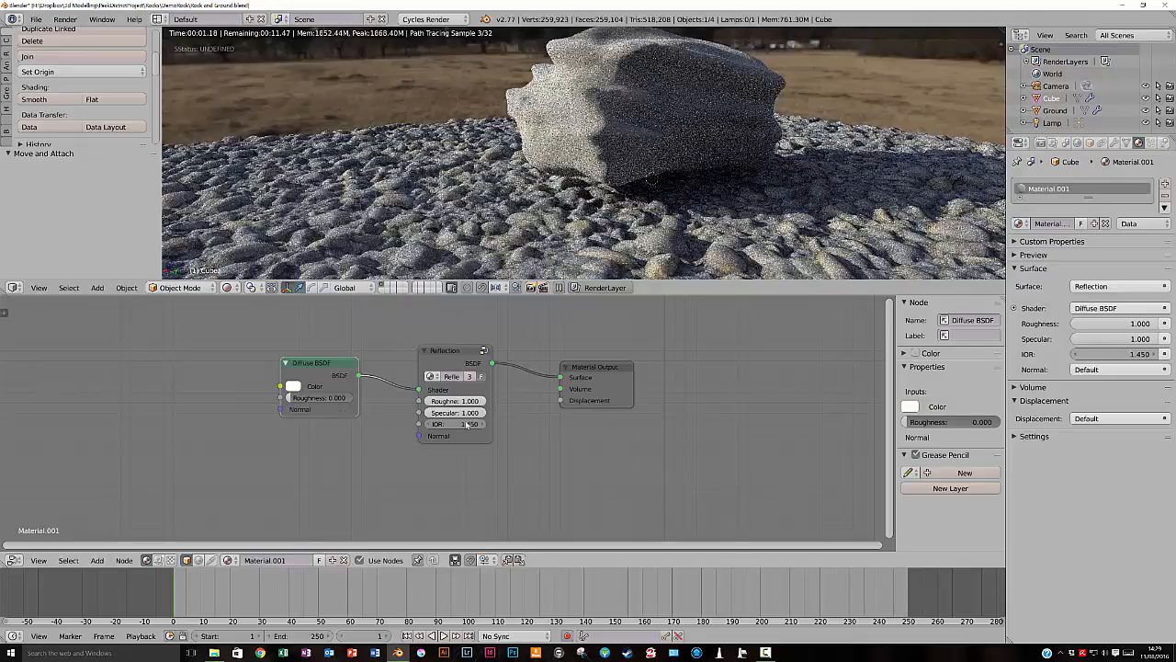
# - Set the Reflection group's Specular and Roughness both to 0.000
pyautogui.moveTo(483, 413); pyautogui.dragTo(419, 413)
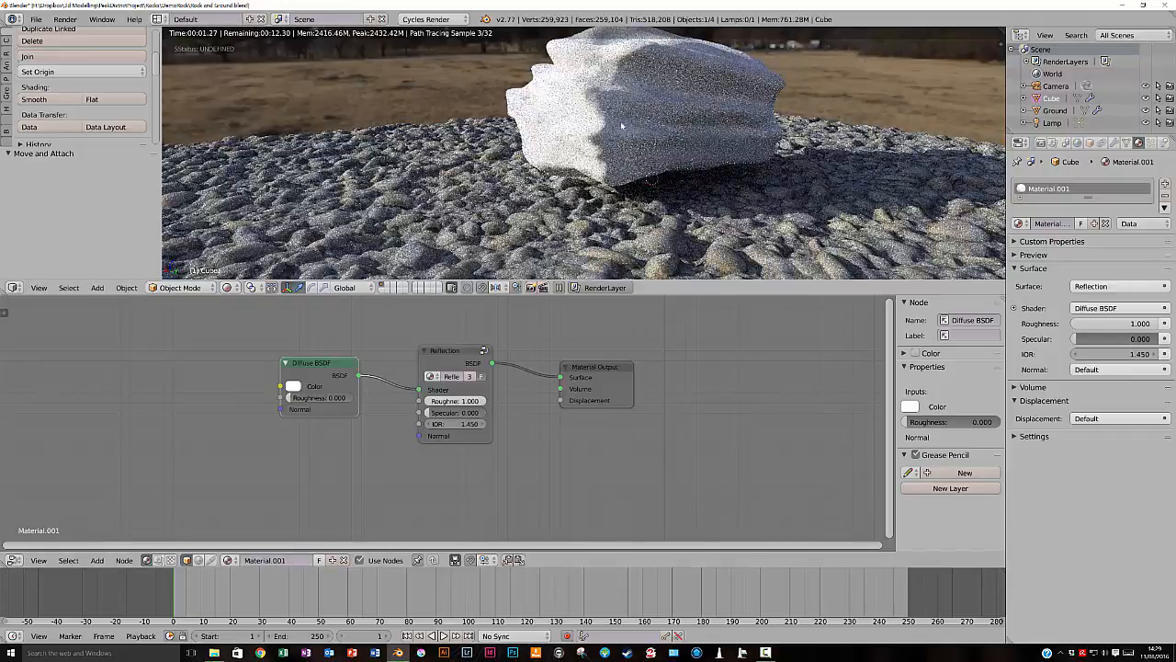
pyautogui.click(484, 402)
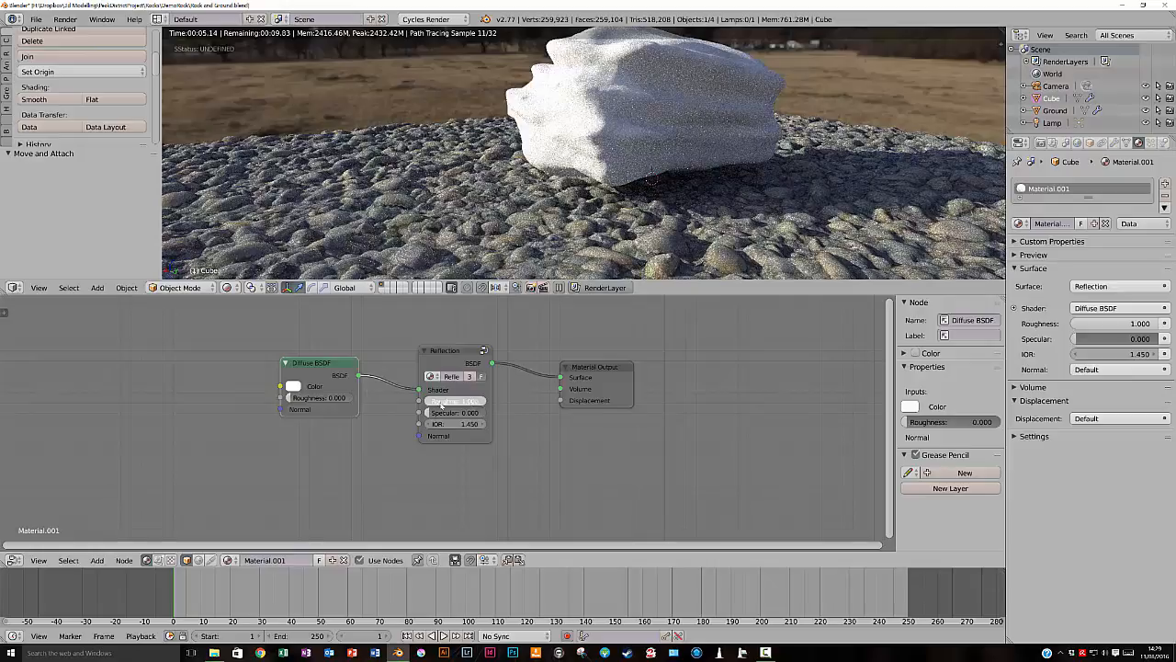
pyautogui.write('0')
pyautogui.press('Return')
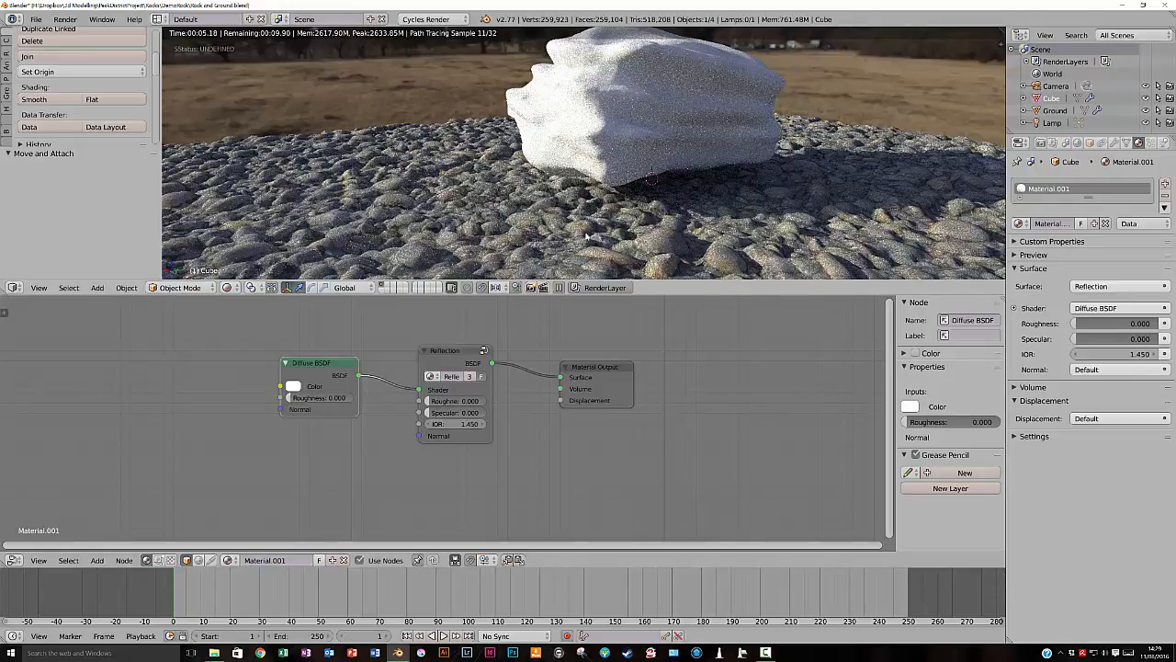
# - Move the Diffuse BSDF node further from the Reflection group and darken its colour to grey, RGB 0.233
pyautogui.moveTo(632, 117); pyautogui.dragTo(632, 139, button='middle')
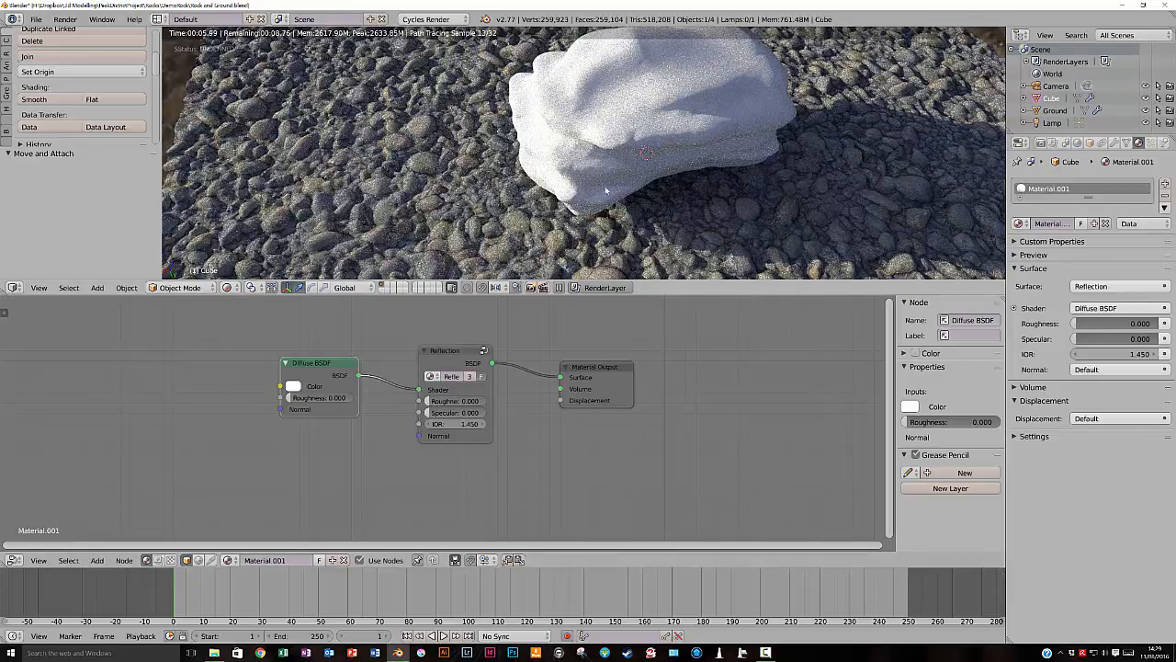
pyautogui.moveTo(605, 166)
pyautogui.mouseDown(button='middle')
pyautogui.moveTo(605, 147)
pyautogui.moveTo(588, 170)
pyautogui.mouseUp(button='middle')
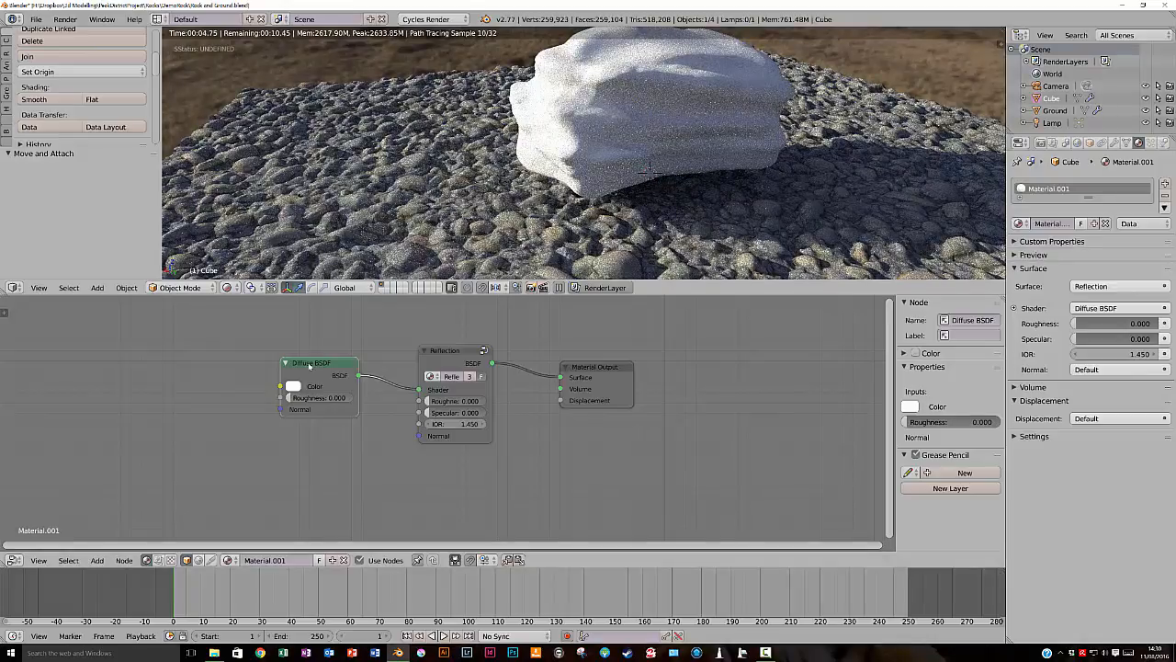
pyautogui.moveTo(311, 363); pyautogui.dragTo(247, 352)
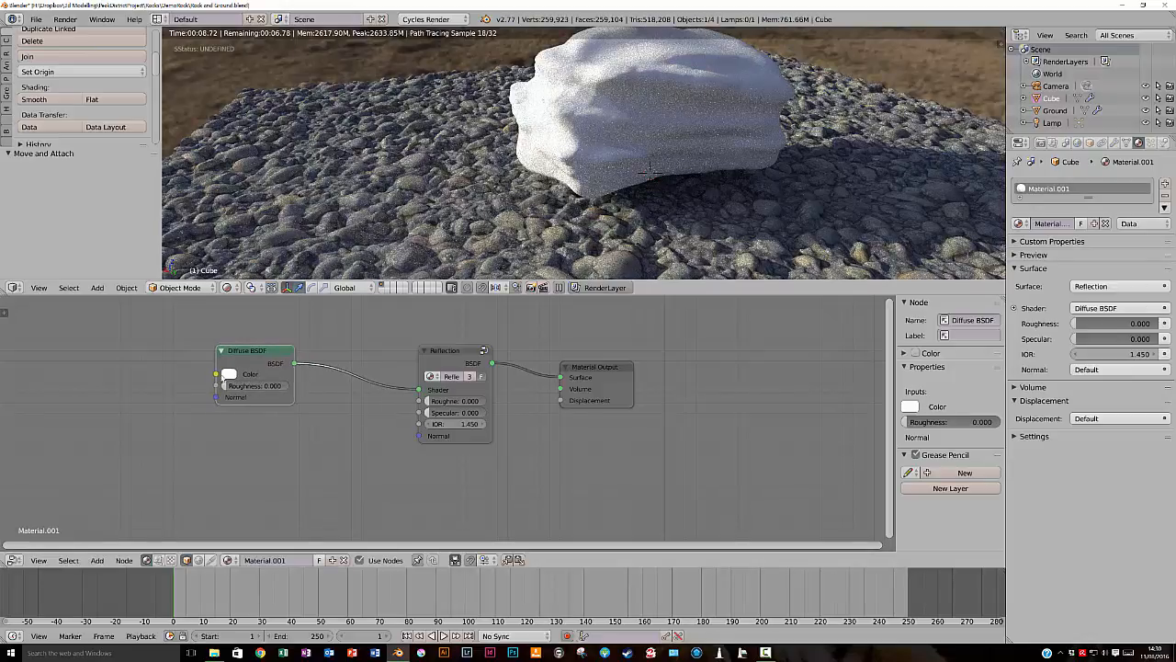
pyautogui.click(228, 374)
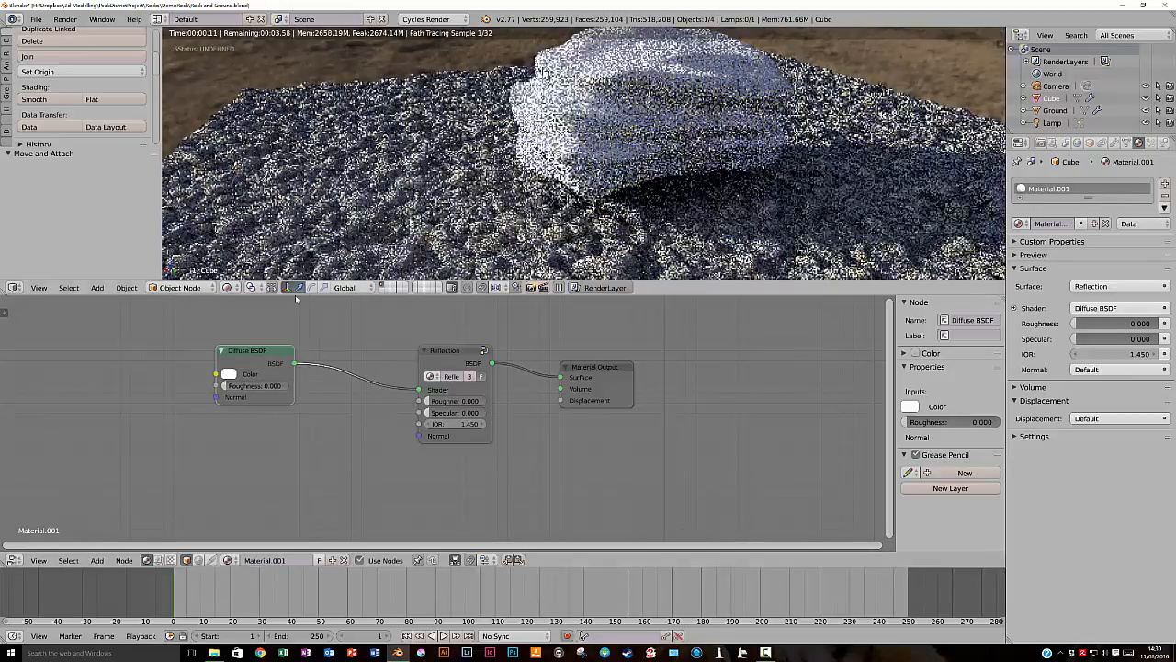
pyautogui.click(228, 375)
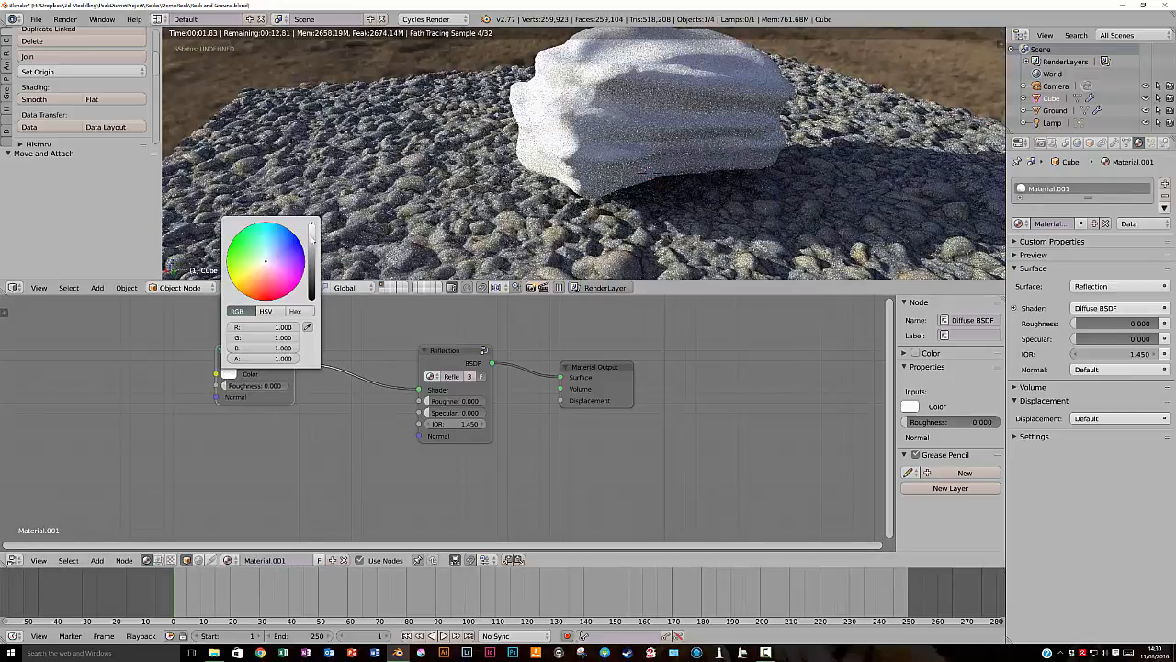
pyautogui.click(313, 263)
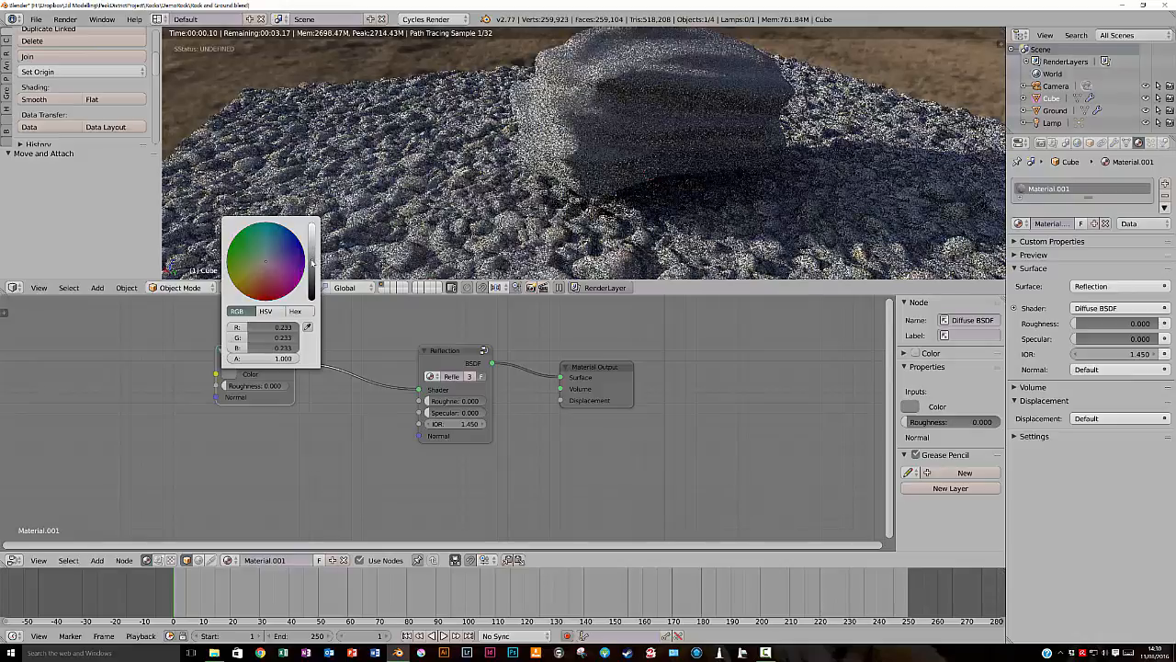
# - Set the Reflection group's Roughness to 0.727 and its Specular to 0.100
pyautogui.moveTo(432, 402)
pyautogui.mouseDown()
pyautogui.moveTo(477, 405)
pyautogui.moveTo(441, 417)
pyautogui.mouseUp()
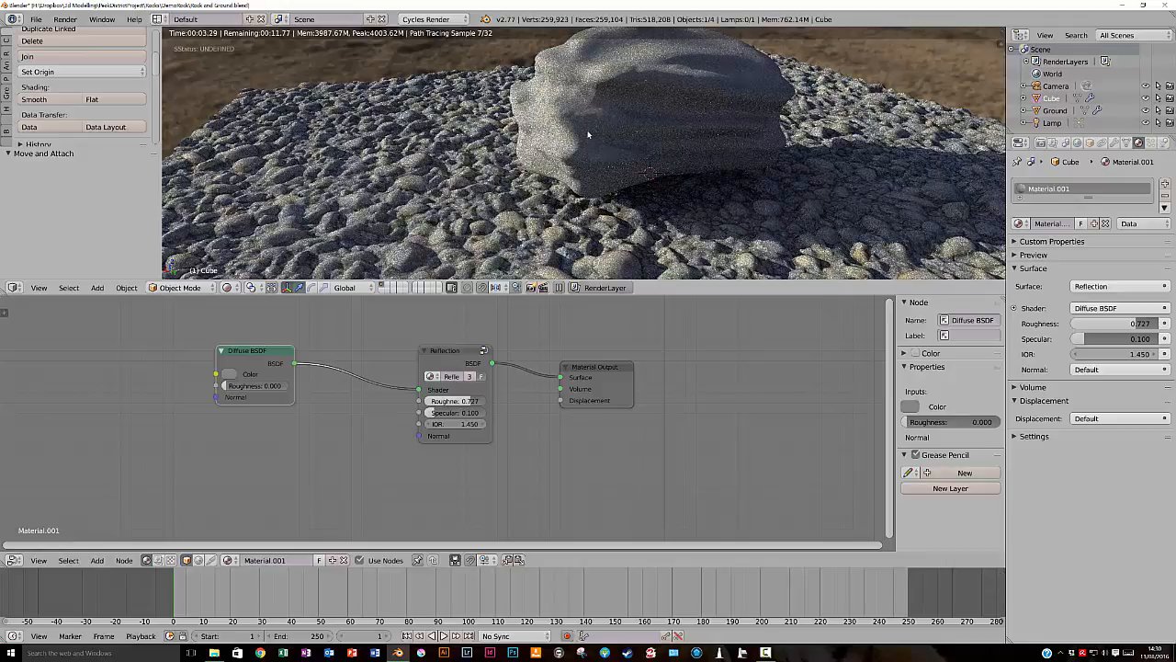
pyautogui.moveTo(592, 130); pyautogui.dragTo(604, 138, button='middle')
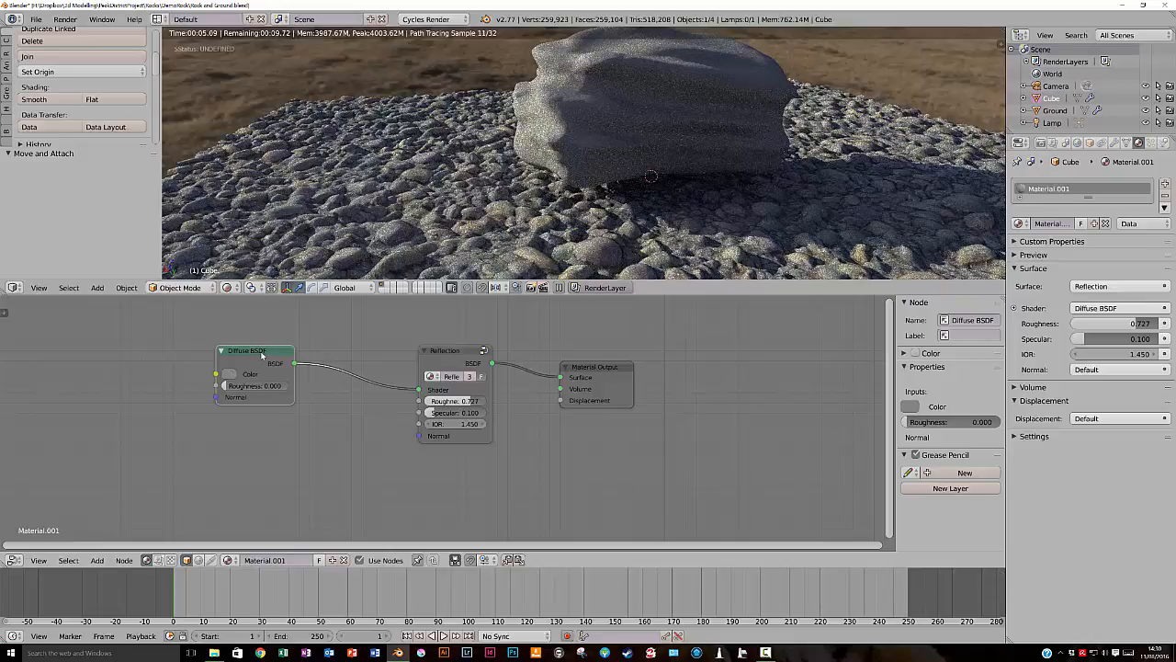
# - Duplicate the Diffuse BSDF below the original and blend both through a new Mix Shader placed before the Reflection group
pyautogui.hotkey('shift', 'd')
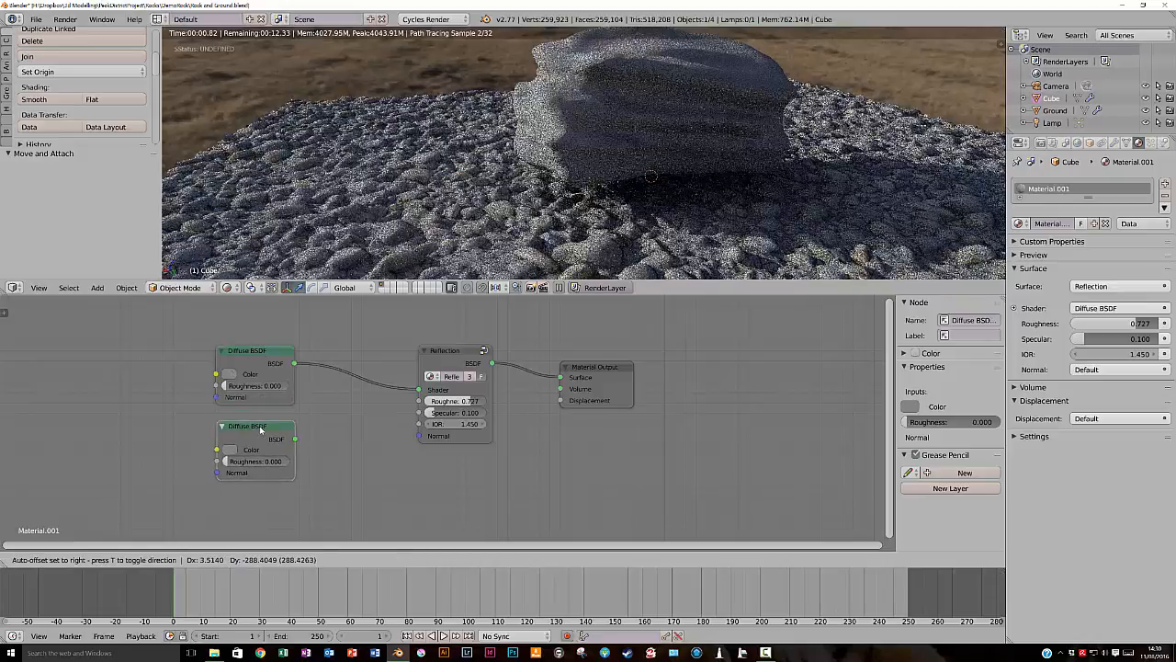
pyautogui.click(260, 429)
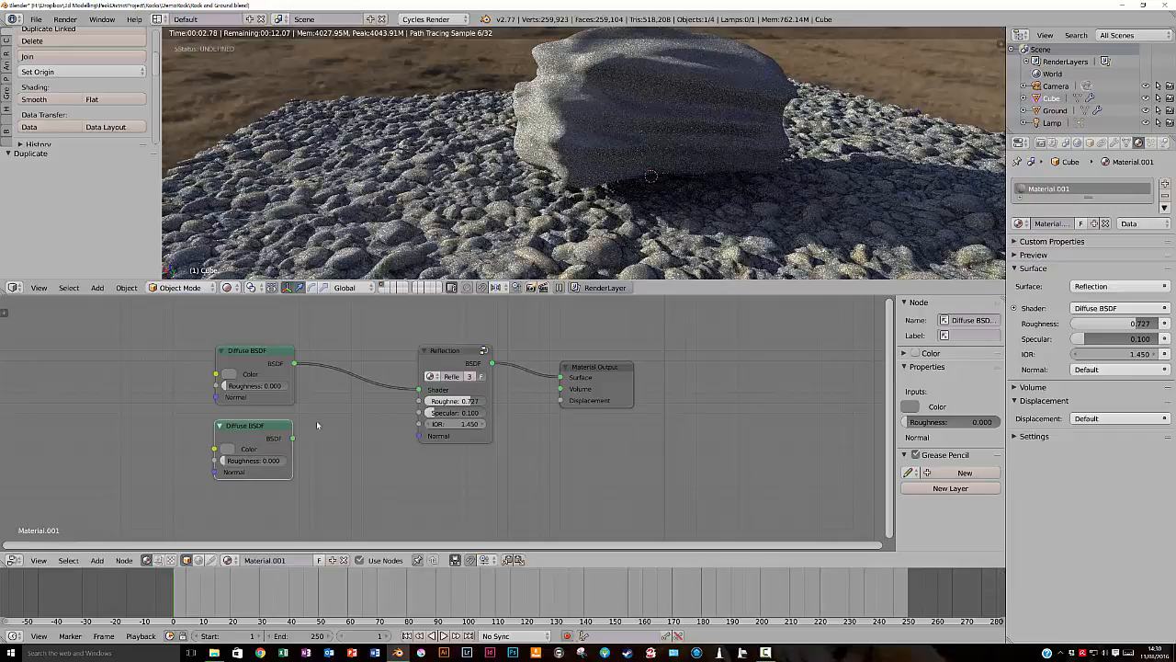
pyautogui.hotkey('shift', 'a')
pyautogui.moveTo(315, 422)
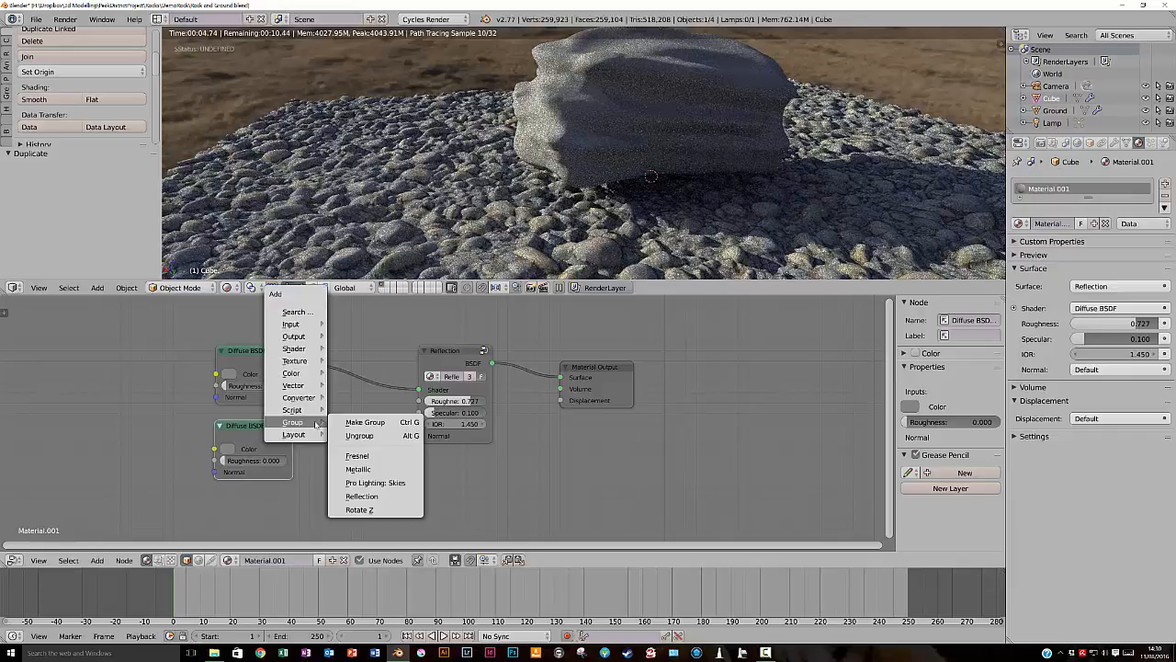
pyautogui.moveTo(299, 375)
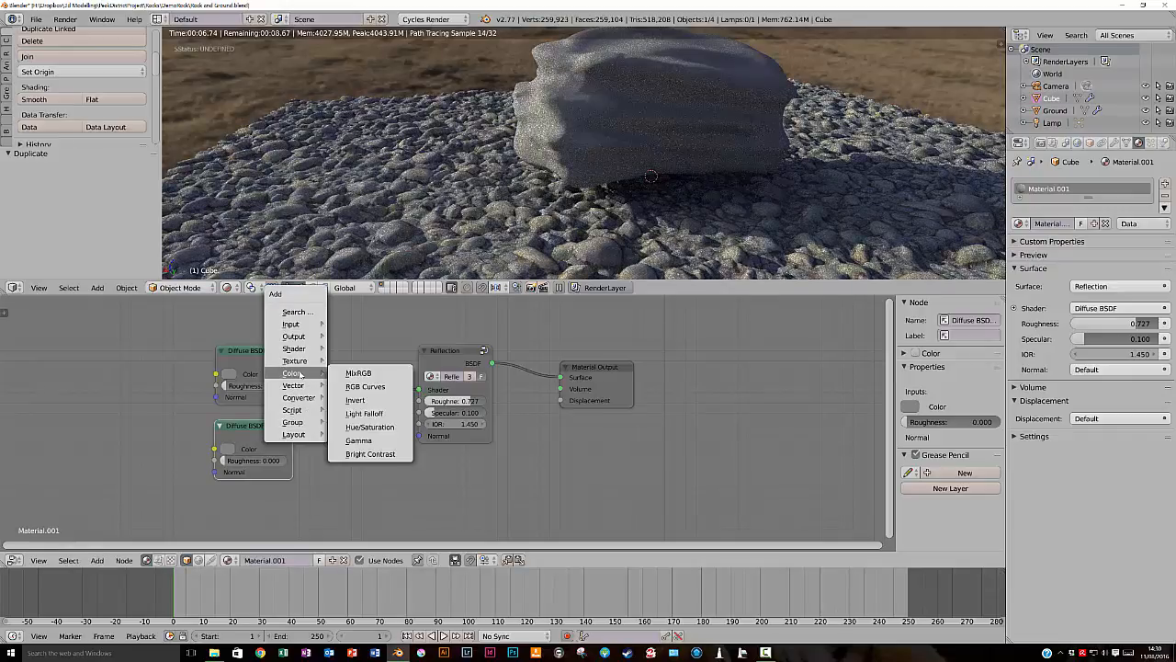
pyautogui.moveTo(294, 349)
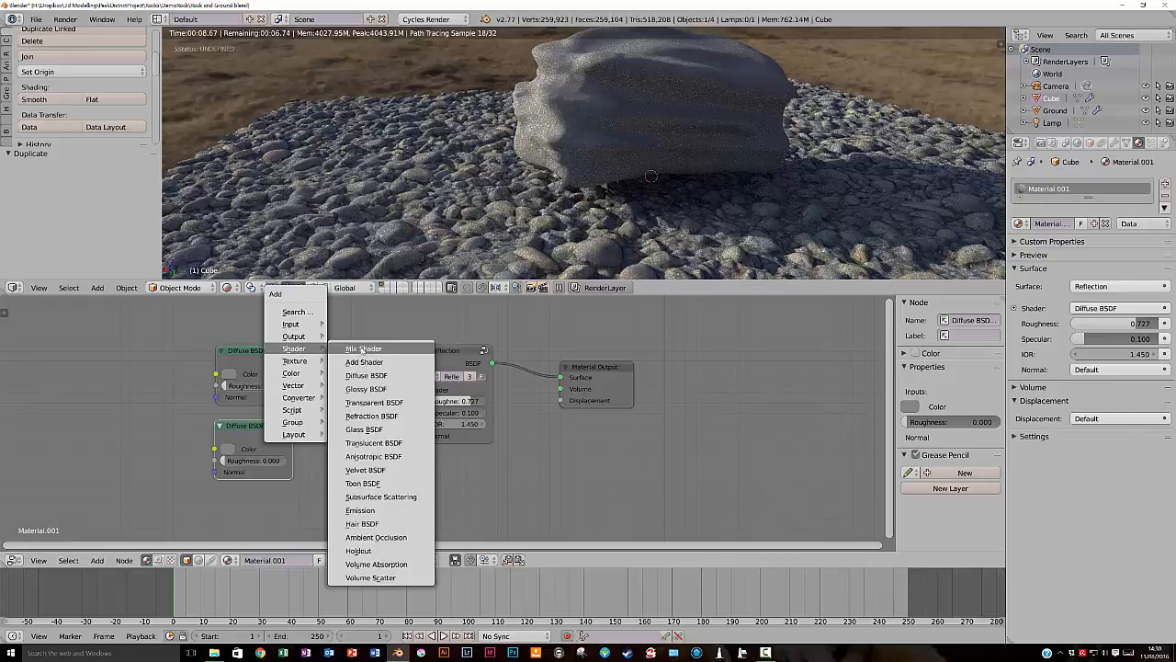
pyautogui.click(359, 349)
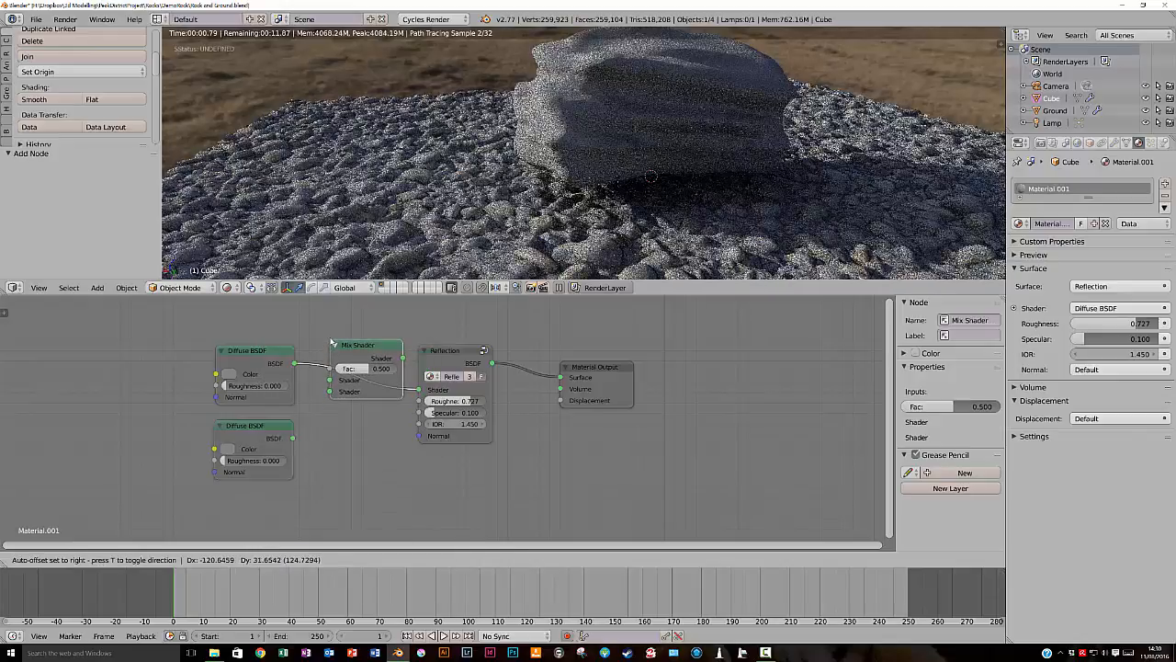
pyautogui.click(336, 343)
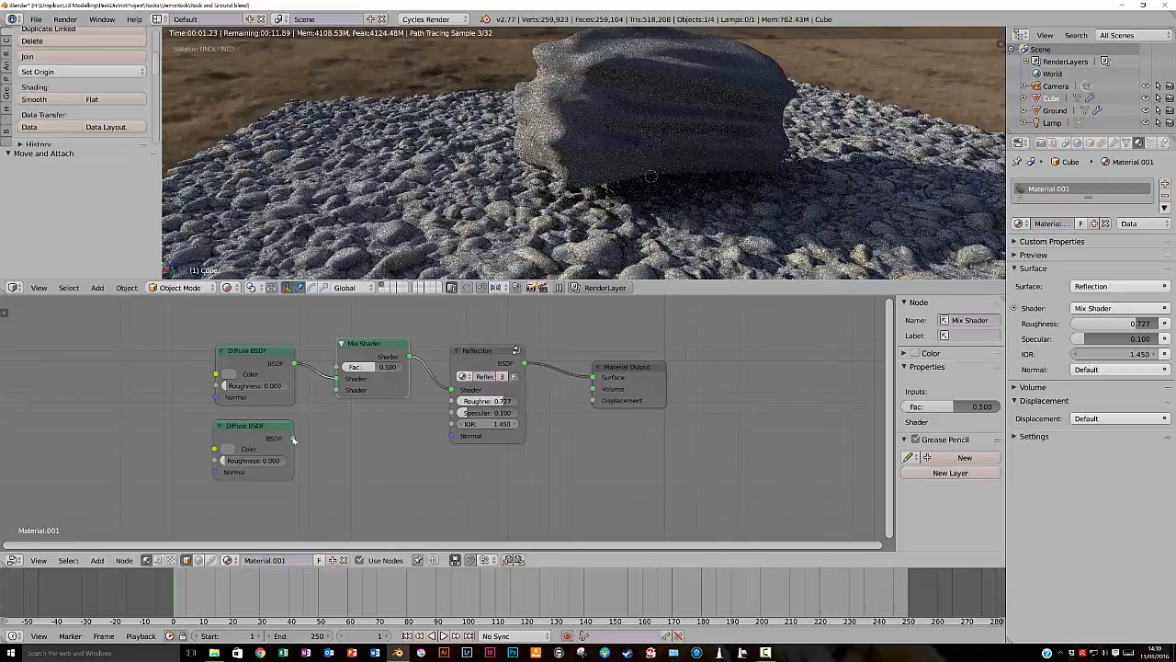
pyautogui.moveTo(292, 437); pyautogui.dragTo(336, 390)
# - Darken the duplicated Diffuse BSDF's colour to near-black and nudge the node slightly towards the Mix Shader
pyautogui.click(230, 449)
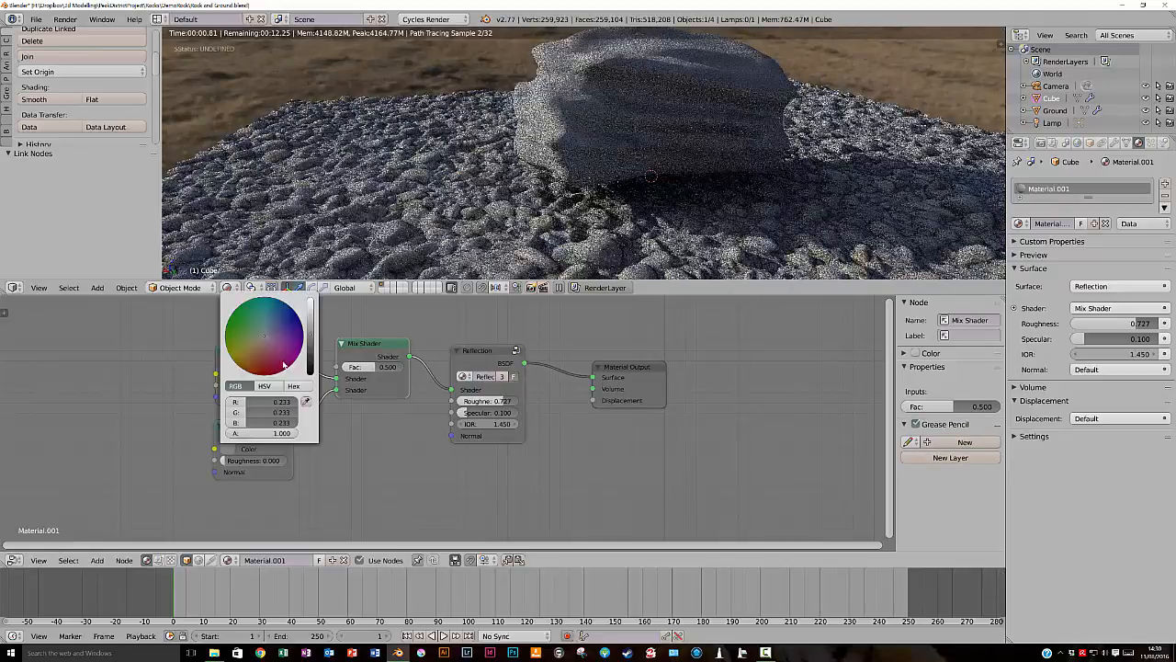
pyautogui.moveTo(309, 345); pyautogui.dragTo(312, 369)
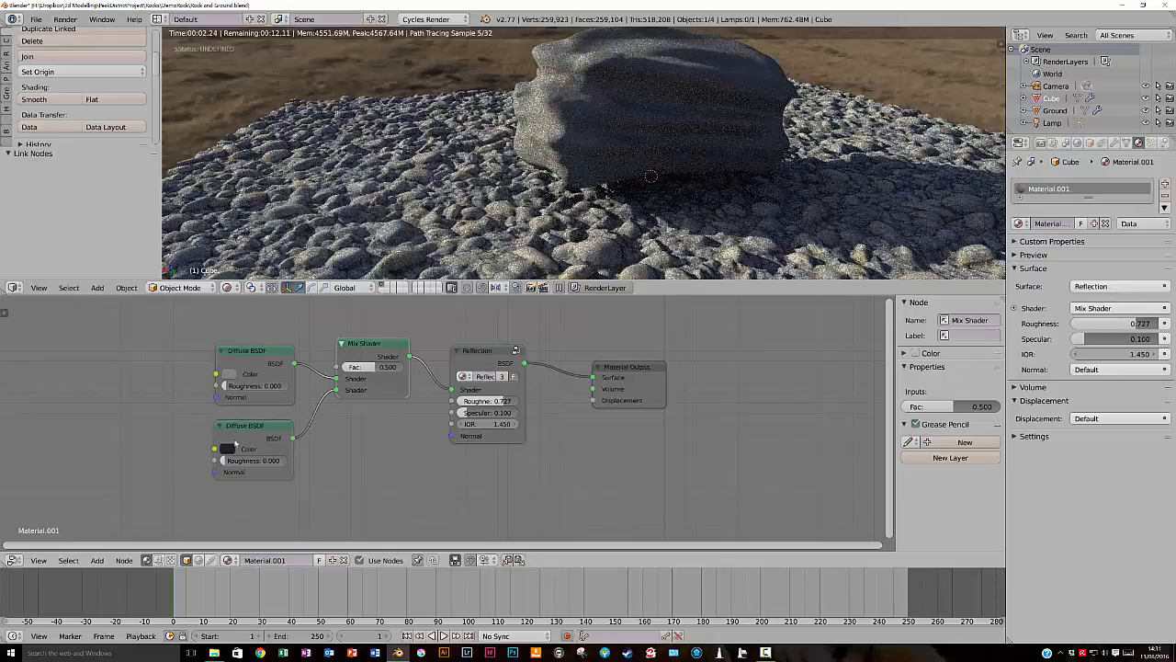
pyautogui.moveTo(238, 423); pyautogui.dragTo(249, 422)
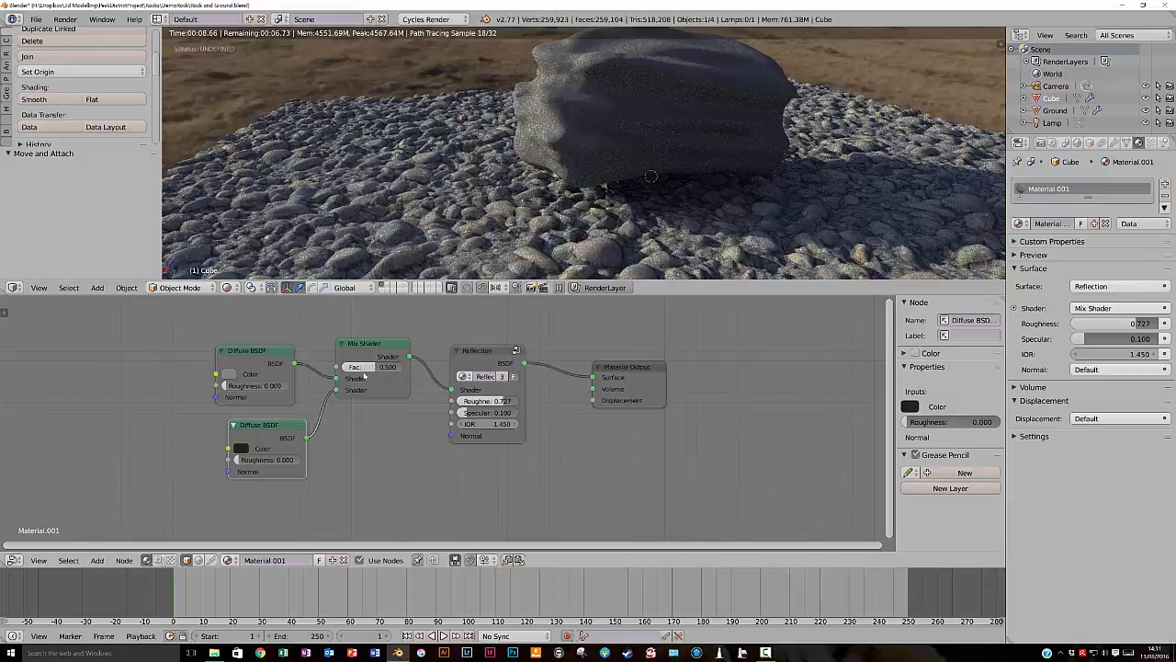
# - Try the Mix Shader's Fac at 0.000 and at 1.000 to compare the two diffuse shaders on the rock
pyautogui.moveTo(348, 367); pyautogui.dragTo(321, 366)
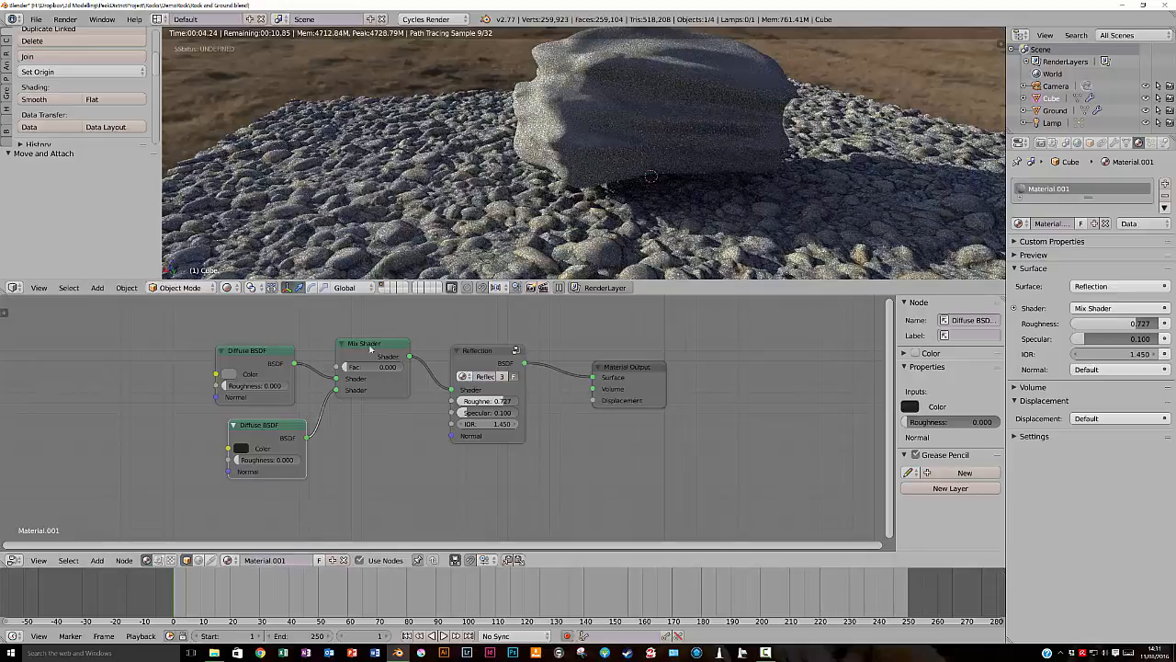
pyautogui.moveTo(380, 368); pyautogui.dragTo(409, 367)
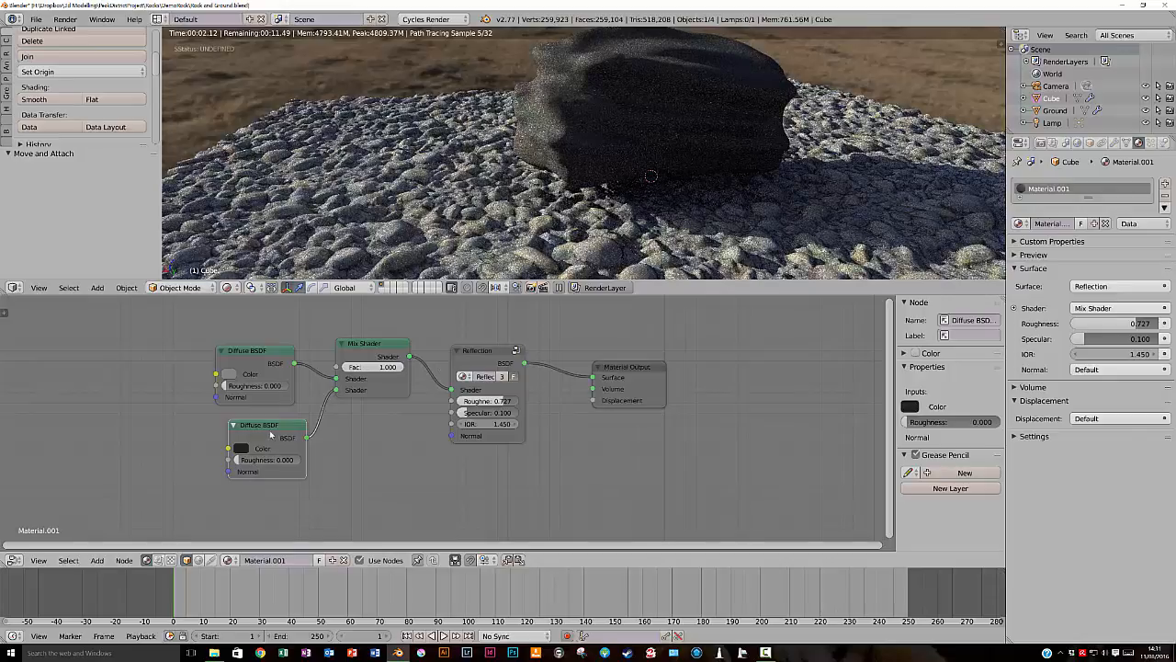
# - Rearrange the node tree: stack the two Diffuse BSDFs lower, with the Mix Shader, Reflection group and Material Output spaced out after them
pyautogui.click(250, 426)
pyautogui.moveTo(250, 426); pyautogui.dragTo(237, 428)
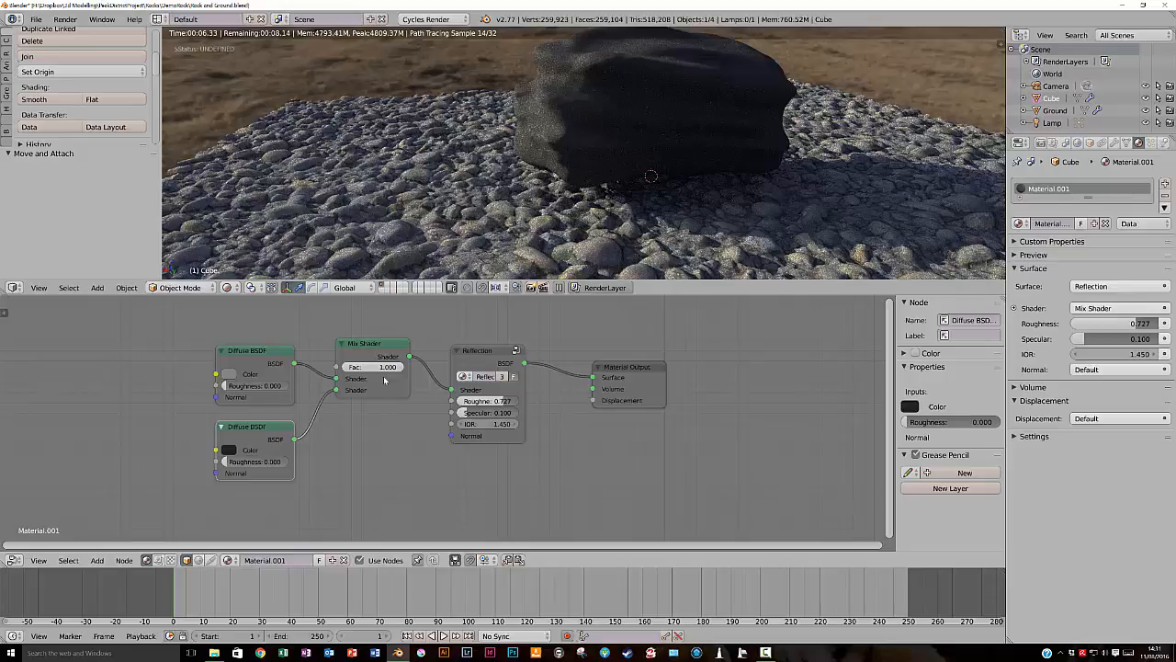
pyautogui.moveTo(645, 366); pyautogui.dragTo(682, 358)
pyautogui.moveTo(491, 351); pyautogui.dragTo(511, 388)
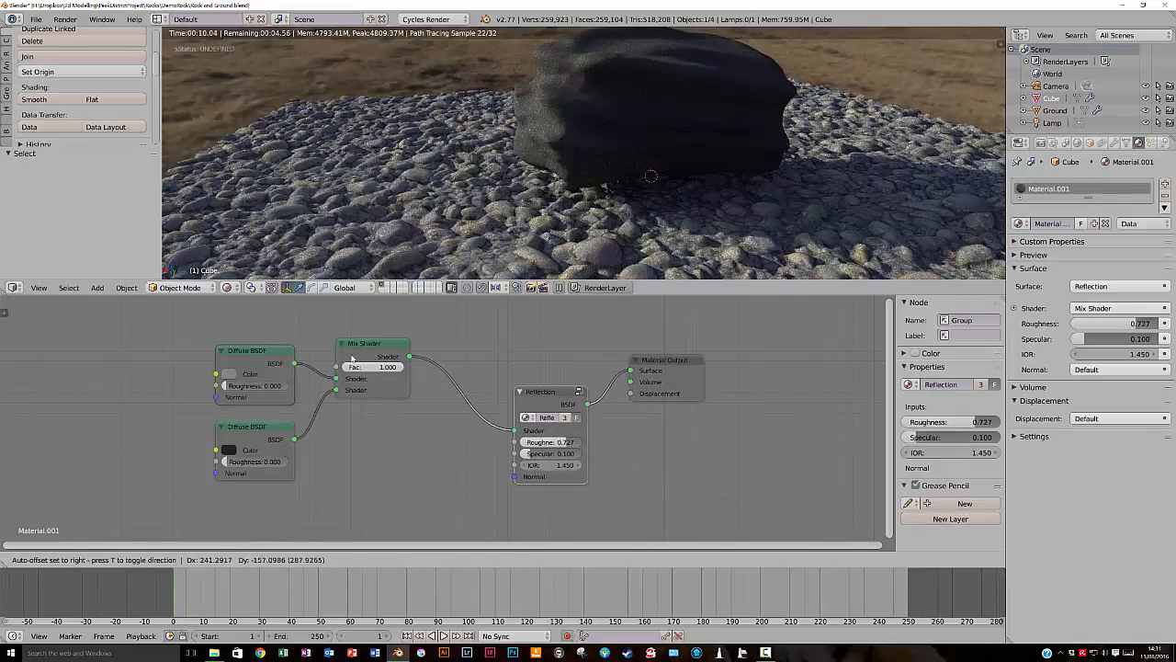
pyautogui.moveTo(369, 345); pyautogui.dragTo(389, 424)
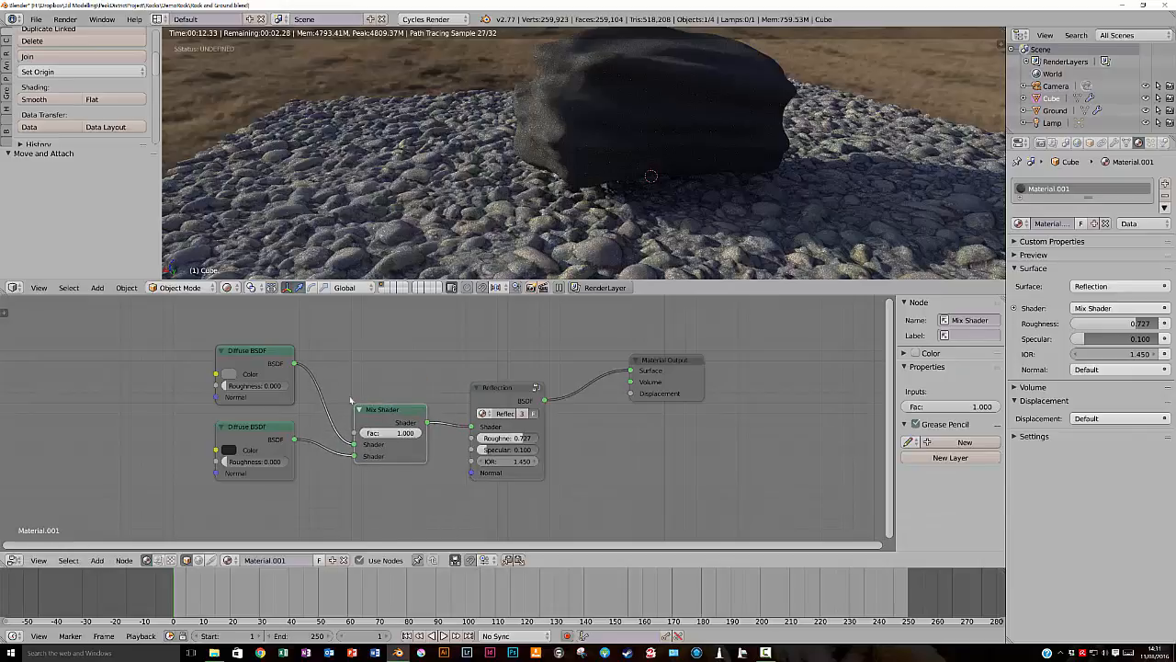
pyautogui.click(259, 449)
pyautogui.moveTo(260, 457); pyautogui.dragTo(266, 503)
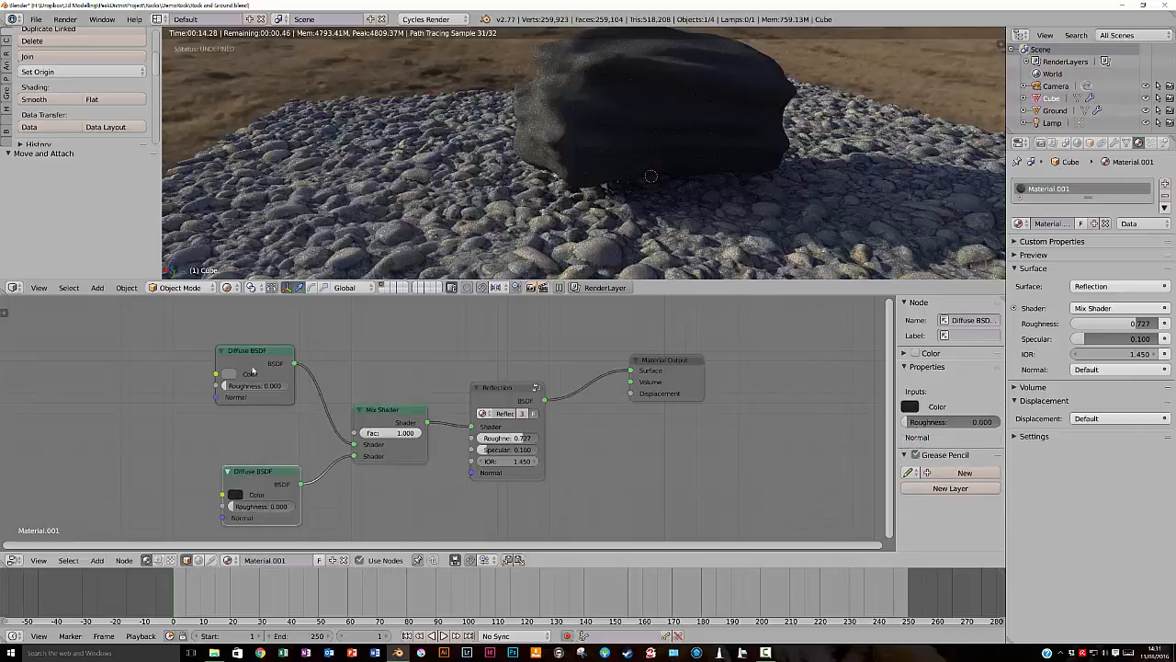
pyautogui.moveTo(252, 350); pyautogui.dragTo(262, 413)
pyautogui.moveTo(397, 410); pyautogui.dragTo(395, 380)
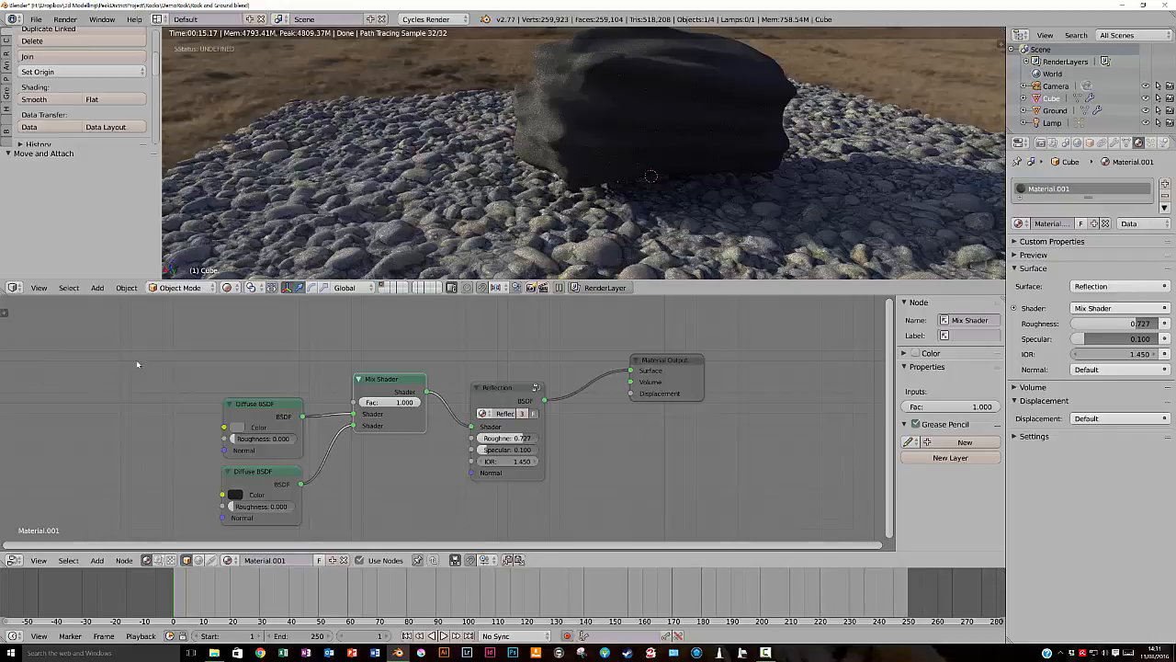
# - Add a Noise Texture above the diffuse shaders and connect its Color output to the Mix Shader's Fac
pyautogui.hotkey('shift', 'a')
pyautogui.moveTo(118, 375)
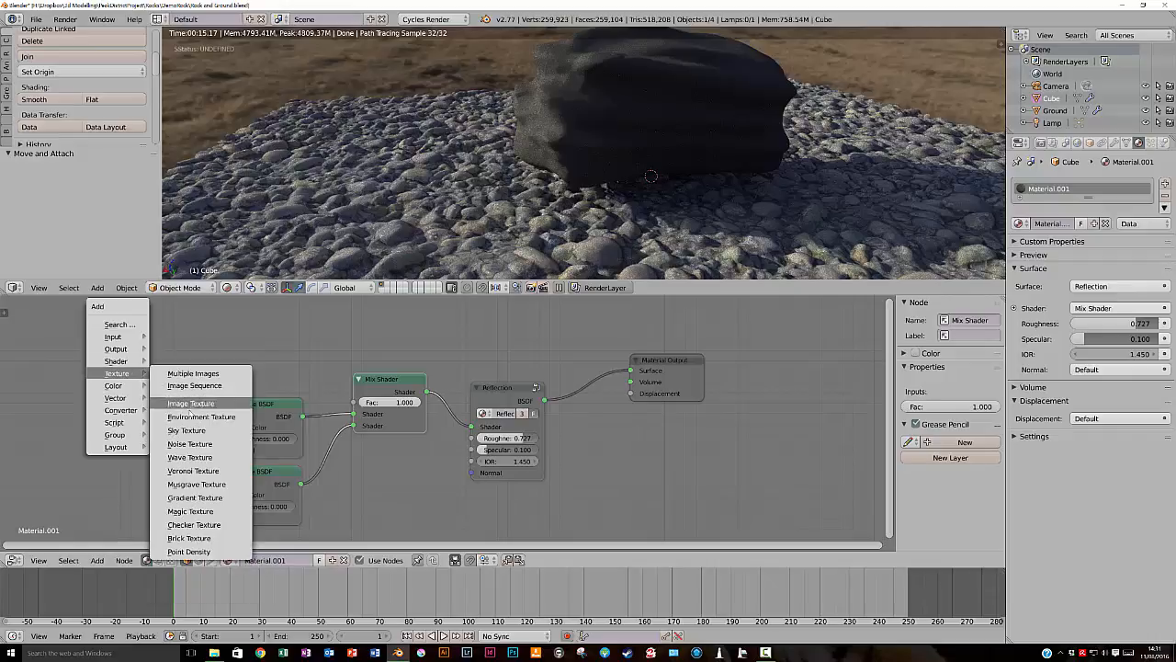
pyautogui.click(181, 442)
pyautogui.click(186, 352)
pyautogui.moveTo(200, 355); pyautogui.dragTo(357, 405)
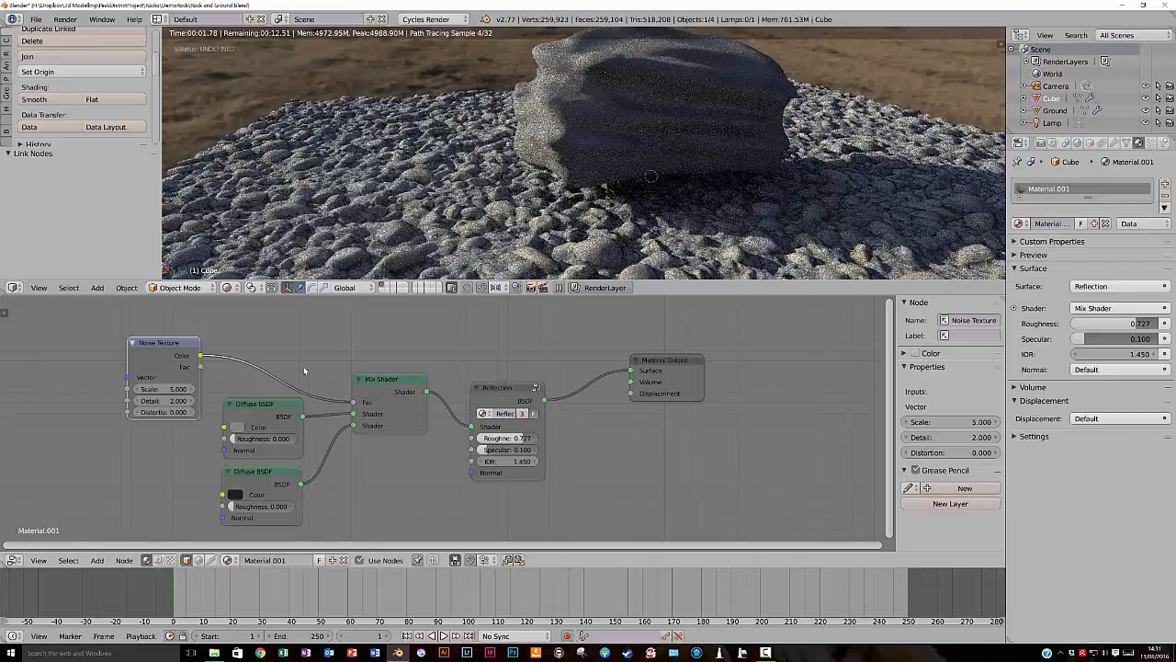
# - Preview the Noise Texture's Color and Fac outputs directly on the rock through an emission viewer
pyautogui.scroll(5, 605, 147)
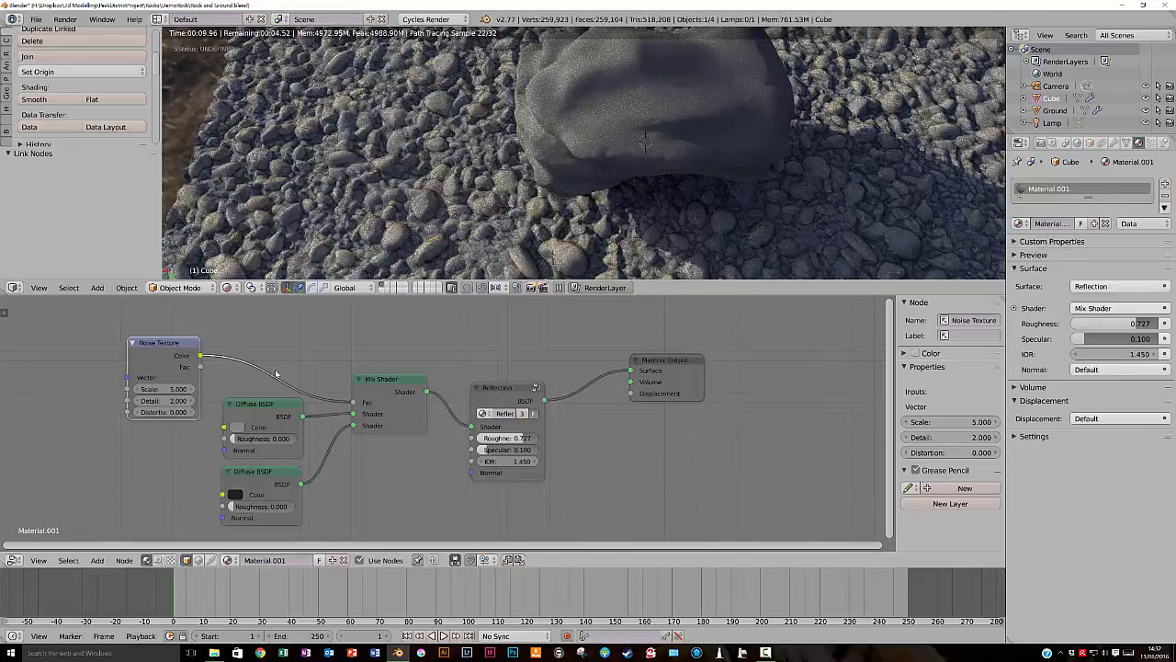
pyautogui.keyDown('ctrl'); pyautogui.keyDown('shift'); pyautogui.click(161, 344); pyautogui.keyUp('shift'); pyautogui.keyUp('ctrl')
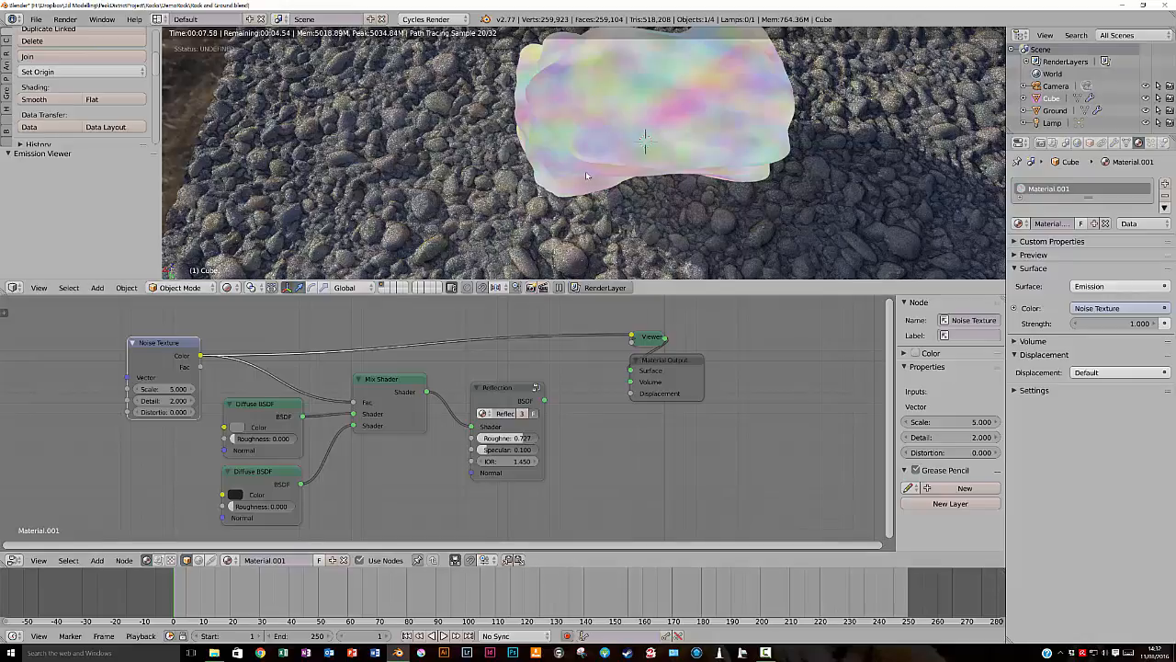
pyautogui.moveTo(159, 342); pyautogui.dragTo(138, 323)
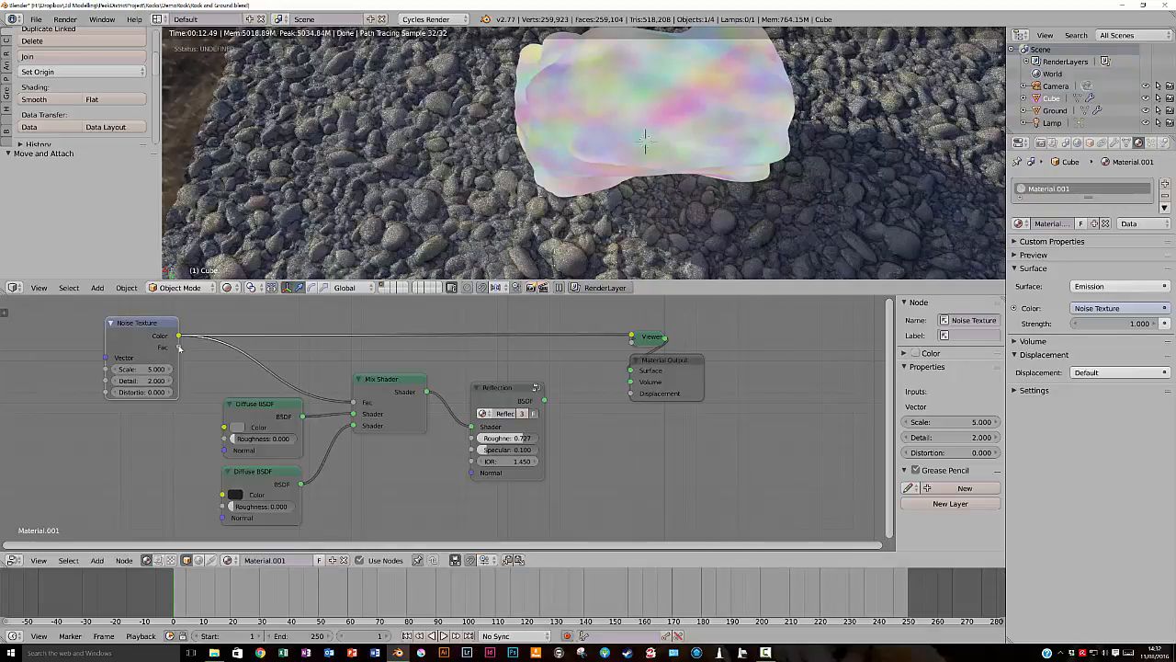
pyautogui.keyDown('ctrl'); pyautogui.keyDown('shift'); pyautogui.click(160, 333); pyautogui.keyUp('shift'); pyautogui.keyUp('ctrl')
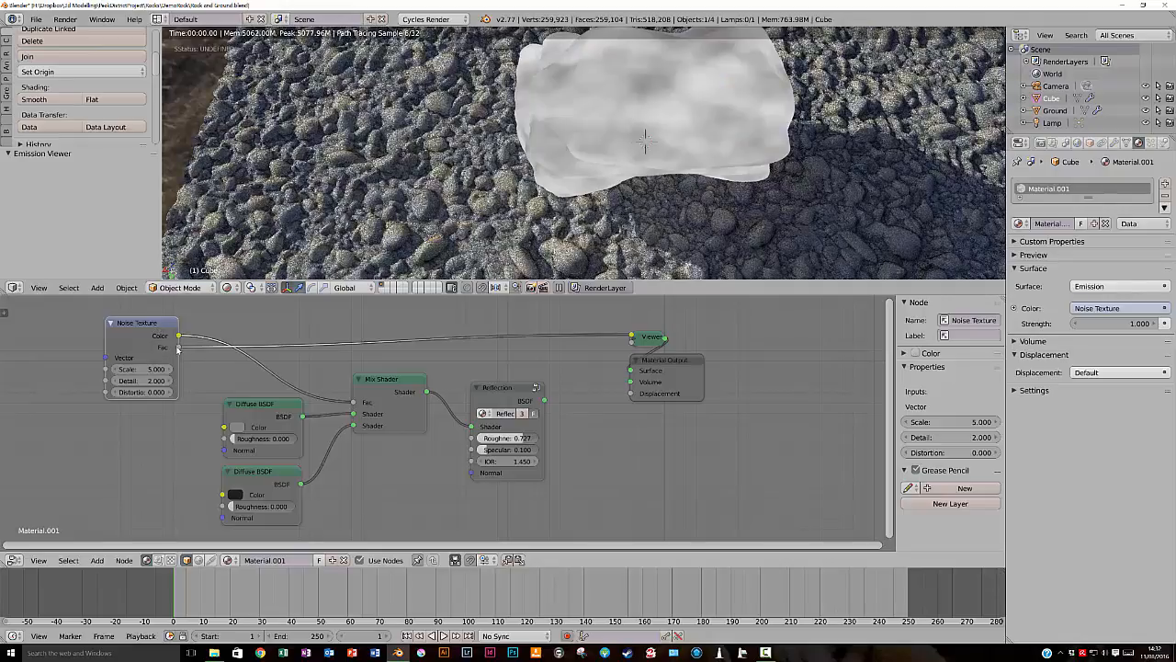
# - Connect the Noise Texture's Fac output to the Mix Shader's Fac, then route the Reflection group back to the Material Output
pyautogui.moveTo(178, 349); pyautogui.dragTo(350, 402)
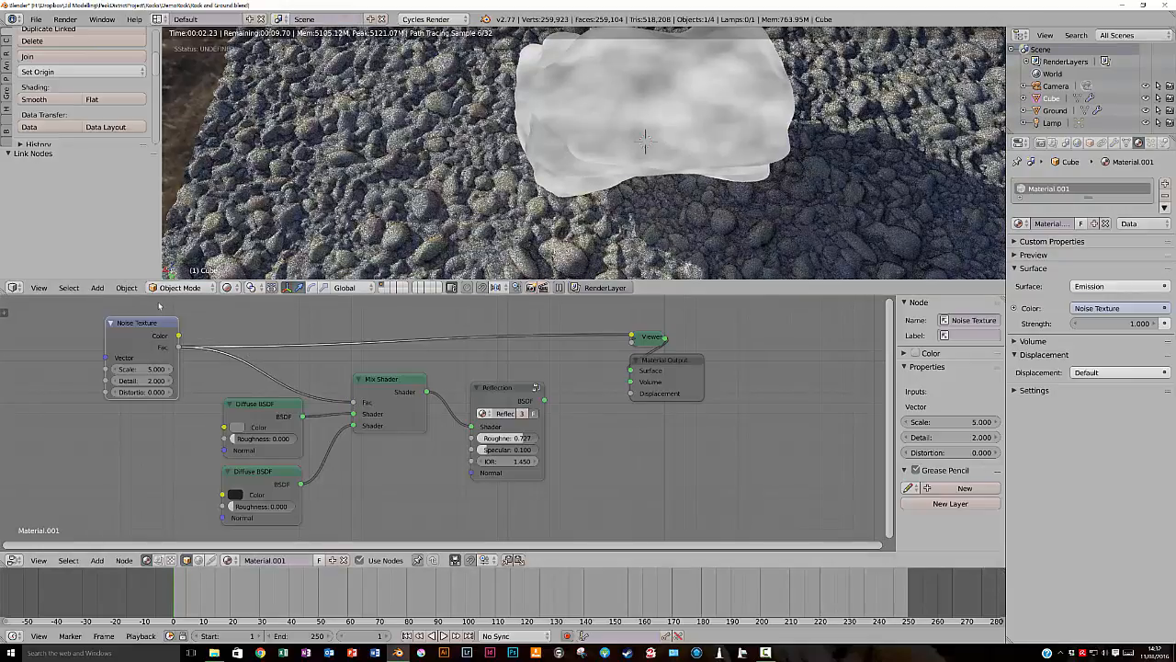
pyautogui.keyDown('ctrl'); pyautogui.keyDown('shift'); pyautogui.click(391, 388); pyautogui.keyUp('shift'); pyautogui.keyUp('ctrl')
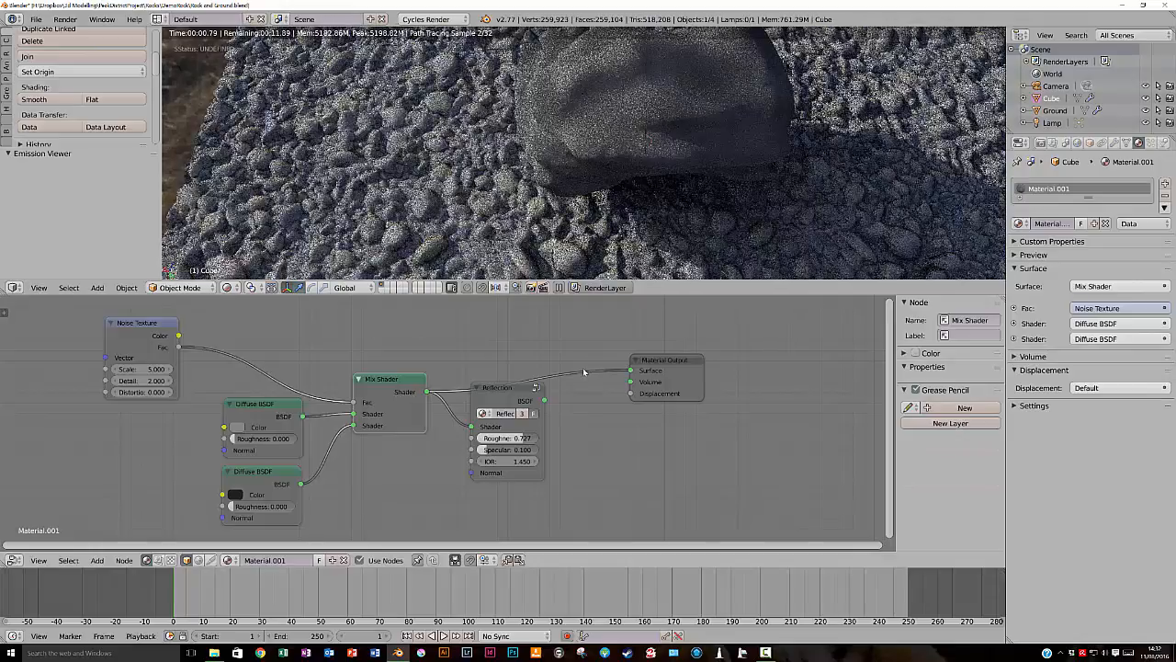
pyautogui.keyDown('ctrl'); pyautogui.keyDown('shift'); pyautogui.click(503, 389); pyautogui.keyUp('shift'); pyautogui.keyUp('ctrl')
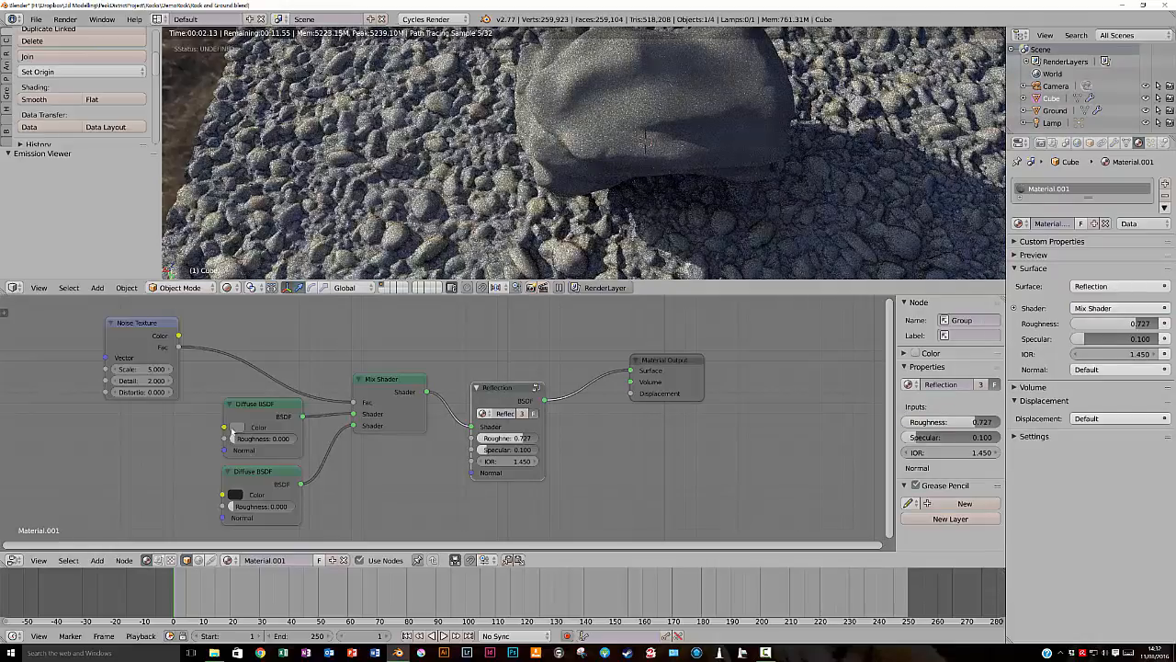
# - Brighten the upper Diffuse BSDF's colour to white, RGB 1.000, and raise the Noise Texture's Scale to 20.800
pyautogui.click(236, 427)
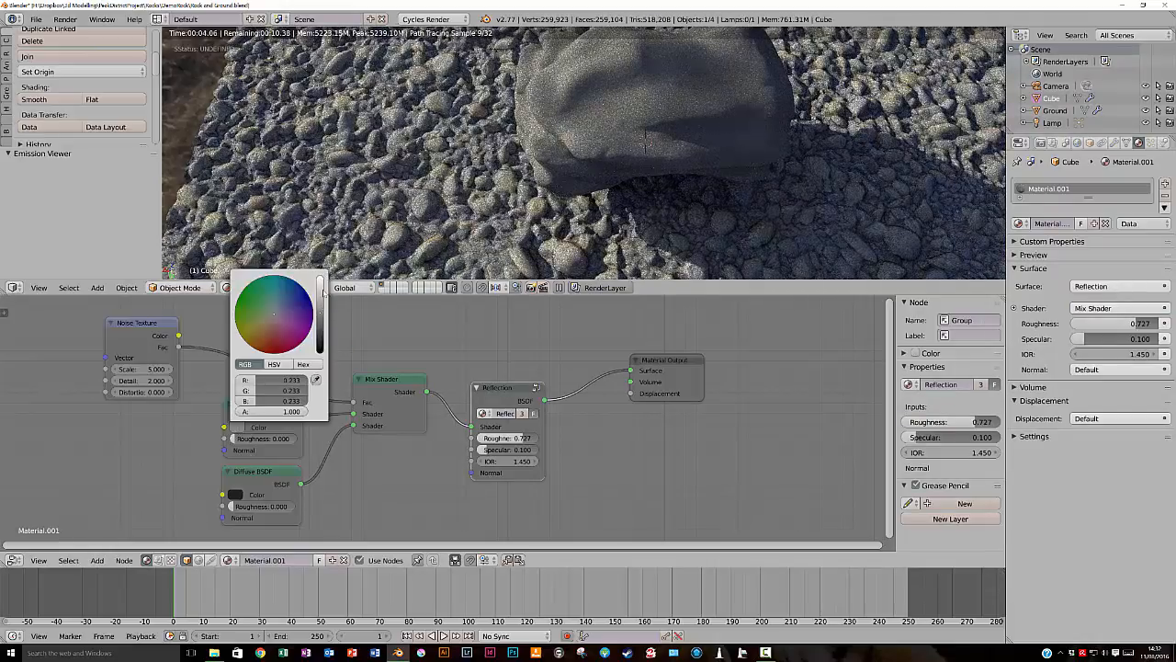
pyautogui.moveTo(324, 292); pyautogui.dragTo(323, 278)
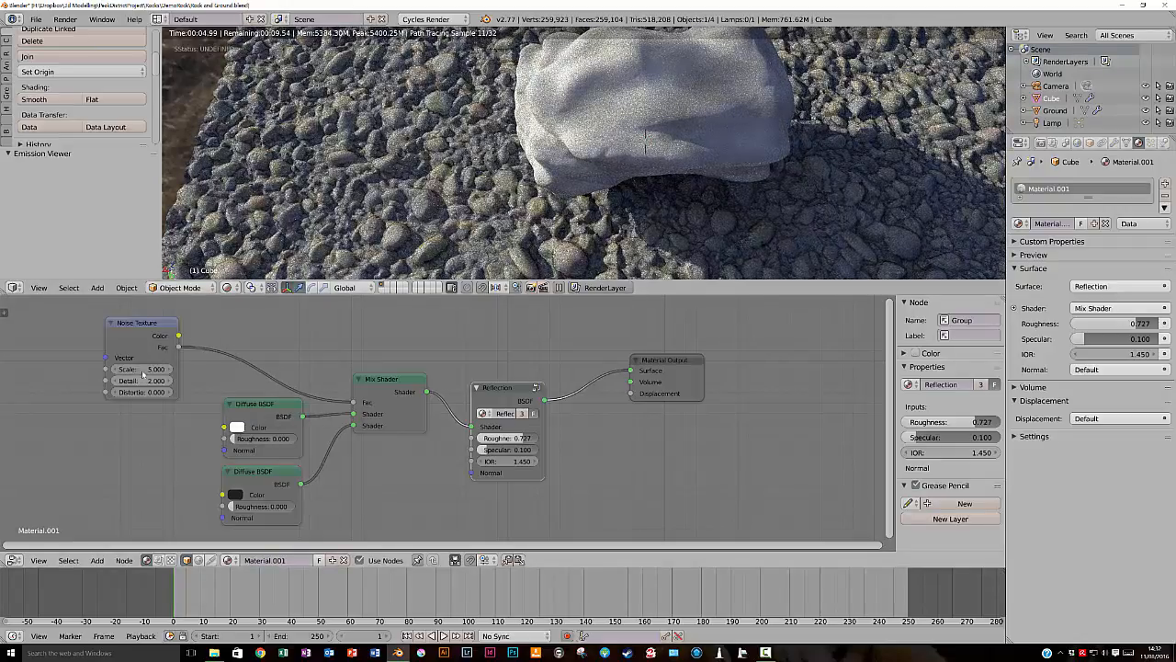
pyautogui.moveTo(122, 371); pyautogui.dragTo(154, 373)
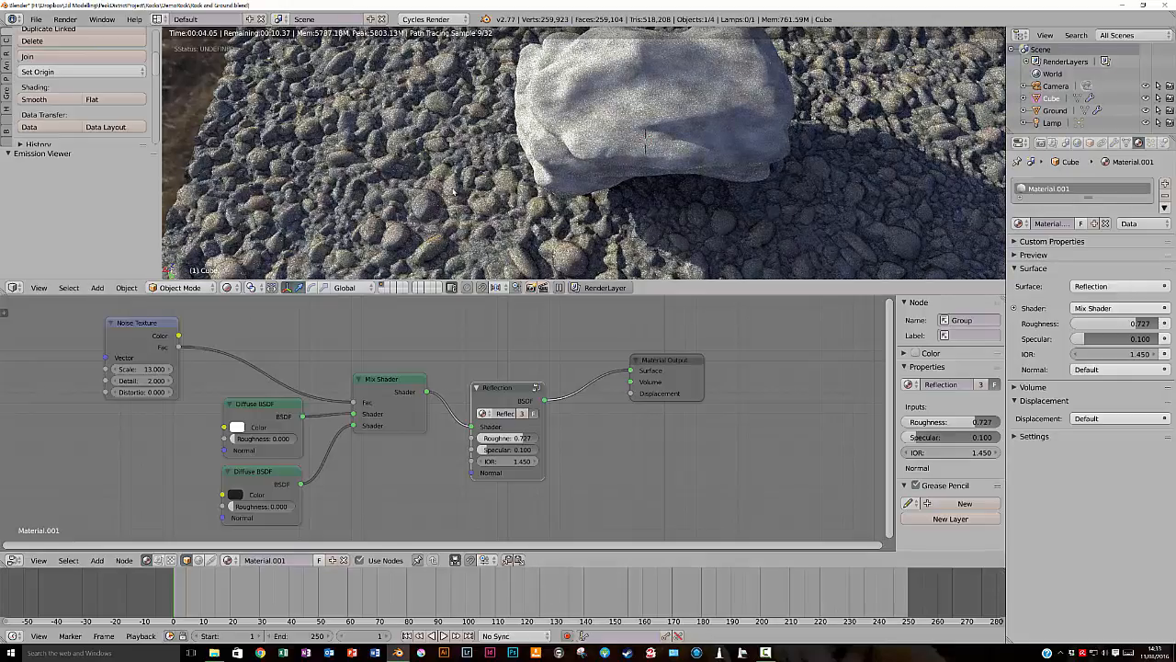
pyautogui.moveTo(130, 370); pyautogui.dragTo(145, 378)
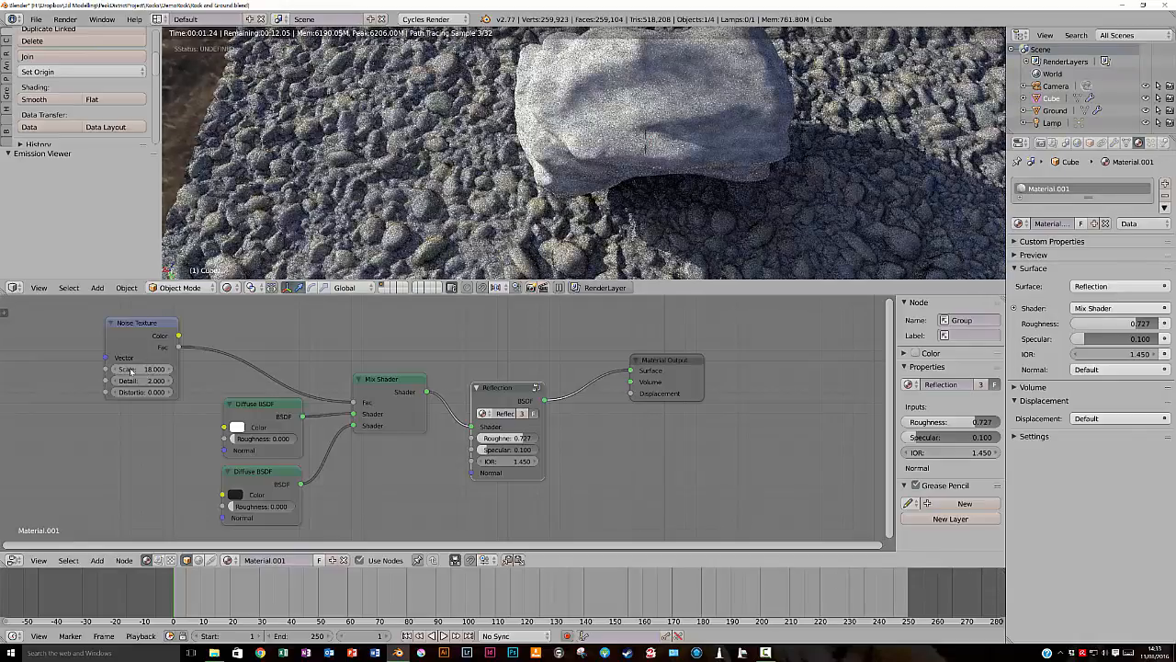
pyautogui.moveTo(140, 371); pyautogui.dragTo(148, 370)
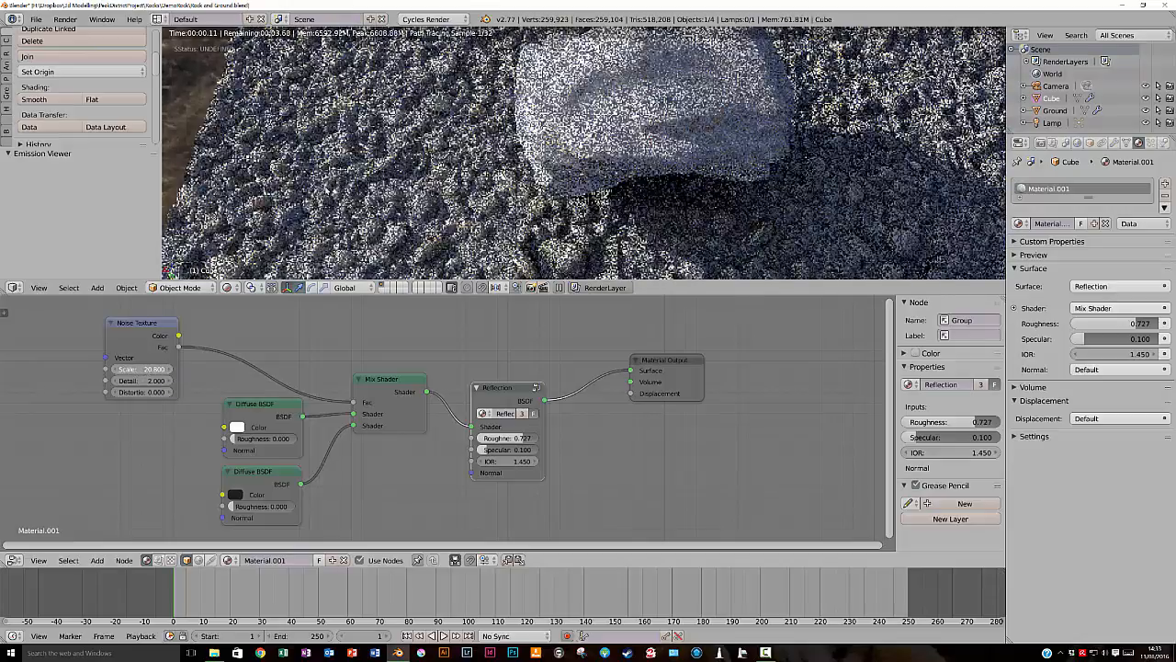
# - Darken the white Diffuse BSDF's colour slightly to a light grey and move the Reflection group up, closer to the Mix Shader
pyautogui.moveTo(686, 116)
pyautogui.mouseDown(button='middle')
pyautogui.moveTo(686, 98)
pyautogui.moveTo(684, 111)
pyautogui.mouseUp(button='middle')
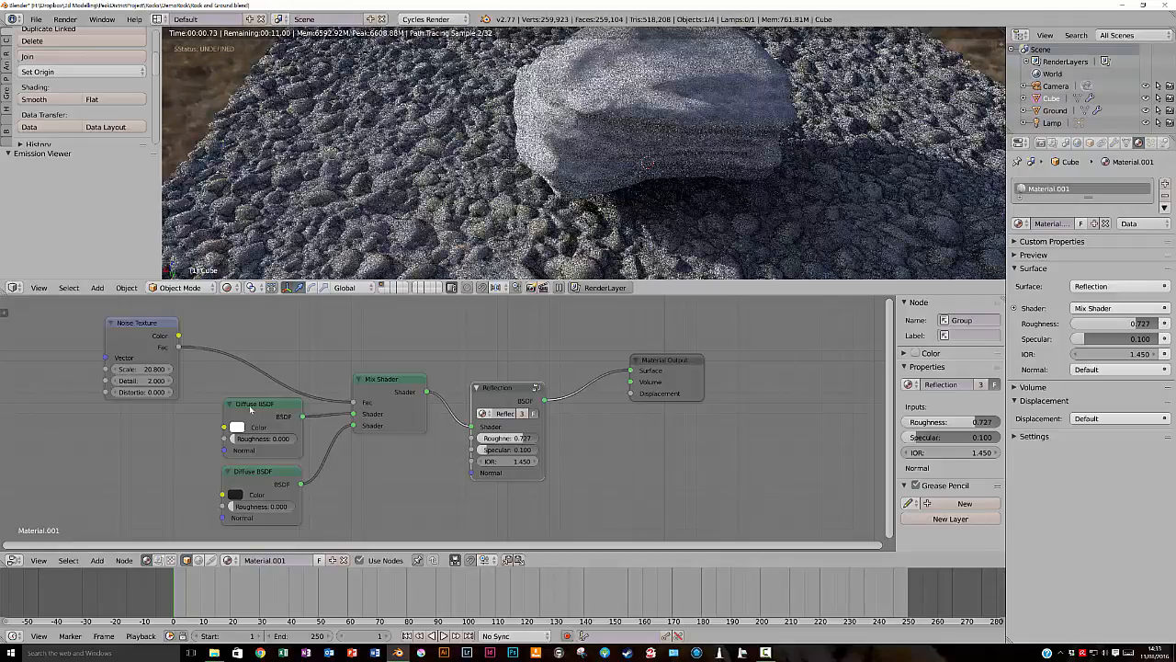
pyautogui.click(237, 426)
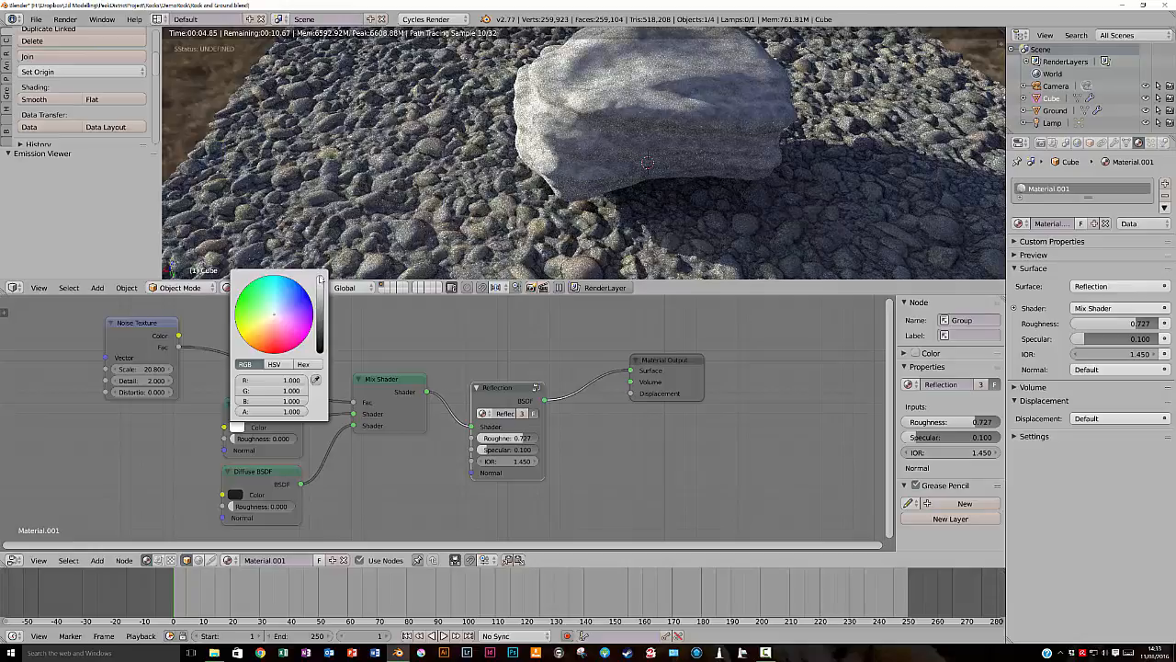
pyautogui.moveTo(320, 280); pyautogui.dragTo(320, 287)
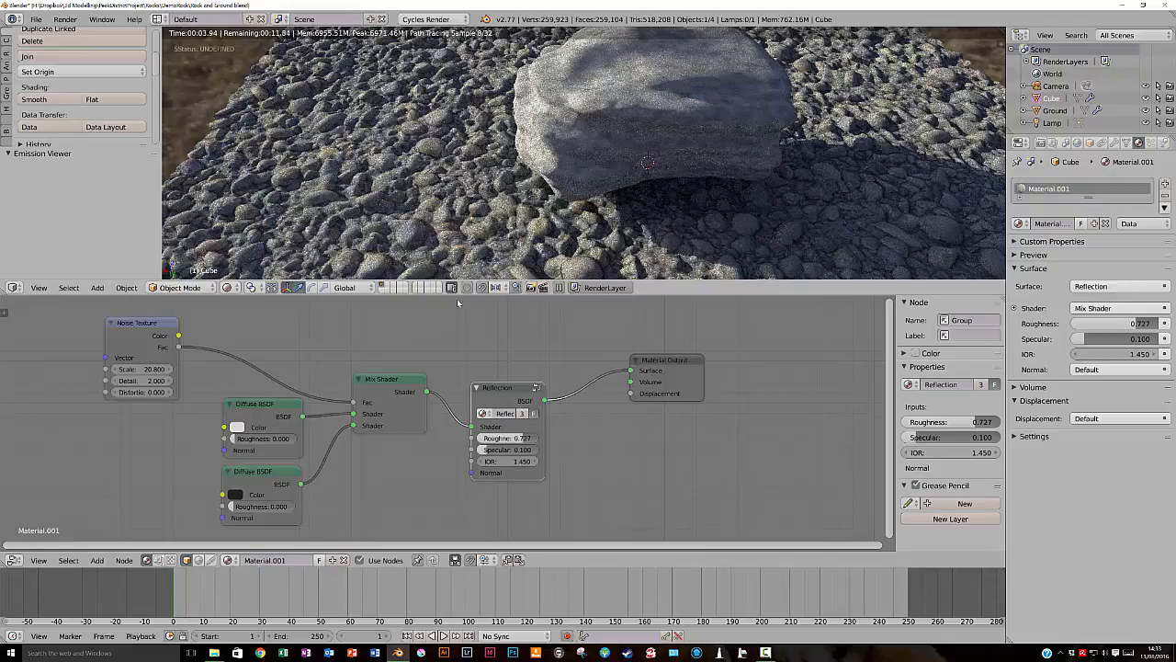
pyautogui.moveTo(512, 385); pyautogui.dragTo(481, 344)
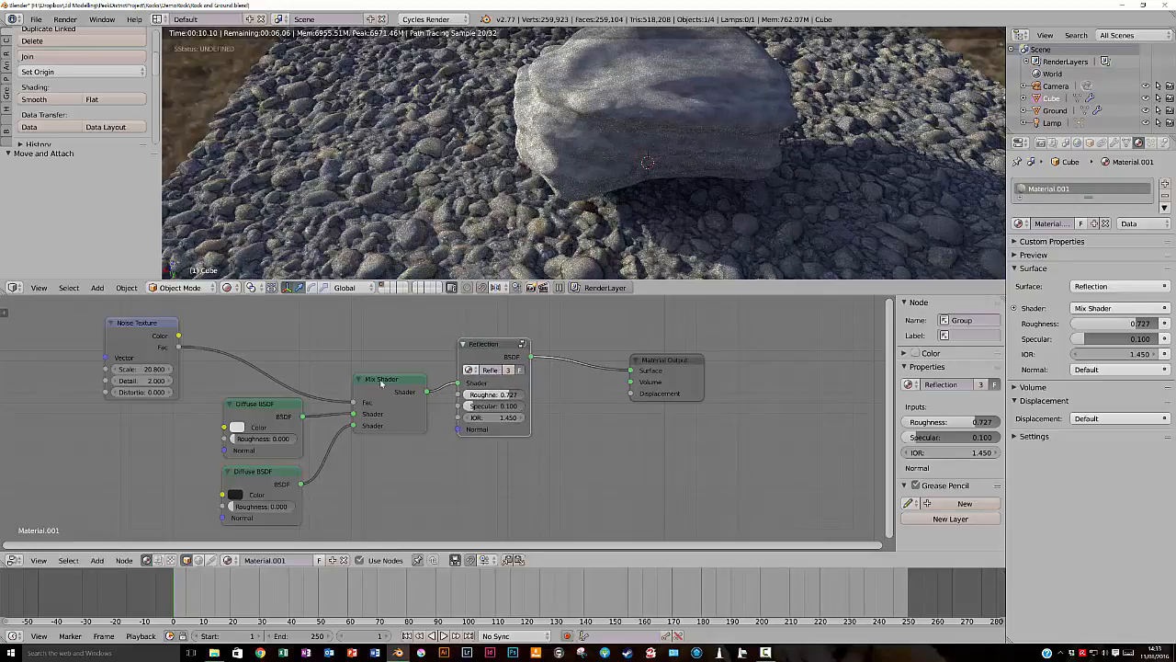
# - Connect the Noise Texture's Fac output to the Material Output's Displacement input and inspect the rock's bumps from several angles
pyautogui.click(381, 383)
pyautogui.click(266, 406)
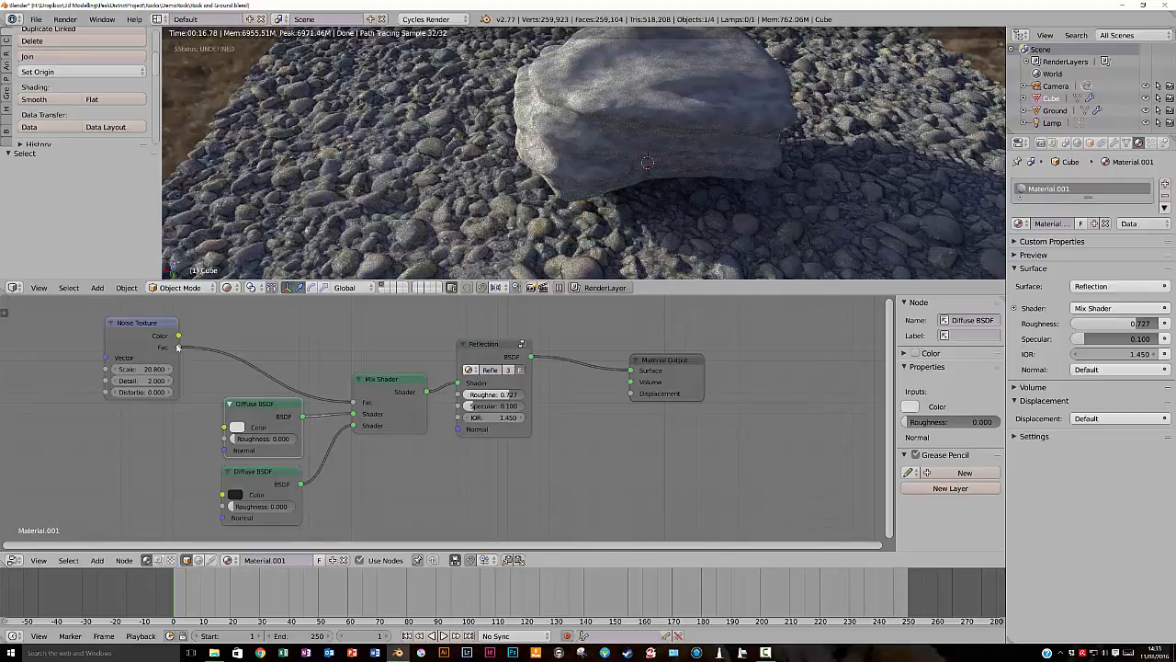
pyautogui.moveTo(180, 347); pyautogui.dragTo(633, 395)
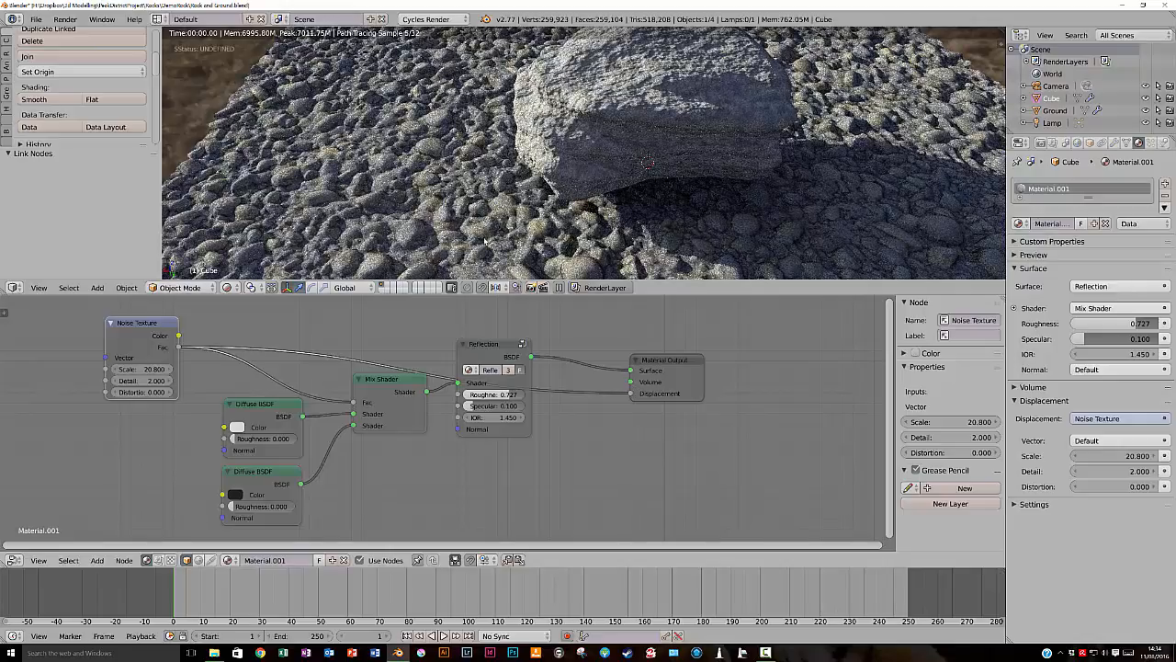
pyautogui.moveTo(647, 104); pyautogui.dragTo(649, 107, button='middle')
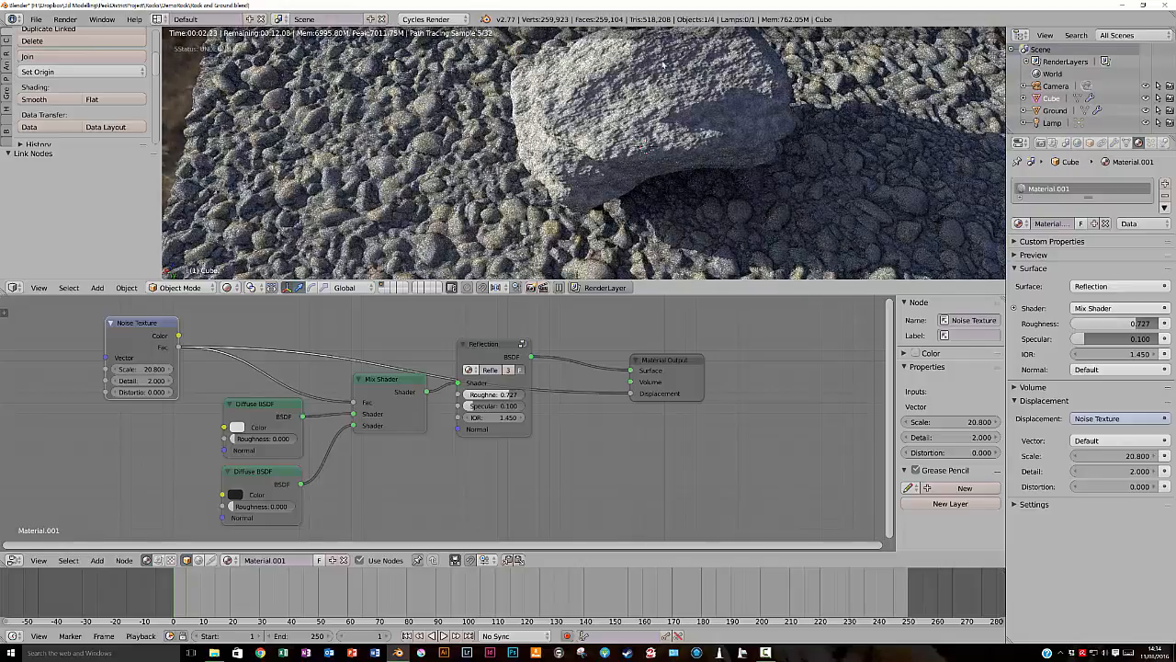
pyautogui.moveTo(645, 109); pyautogui.dragTo(635, 72, button='middle')
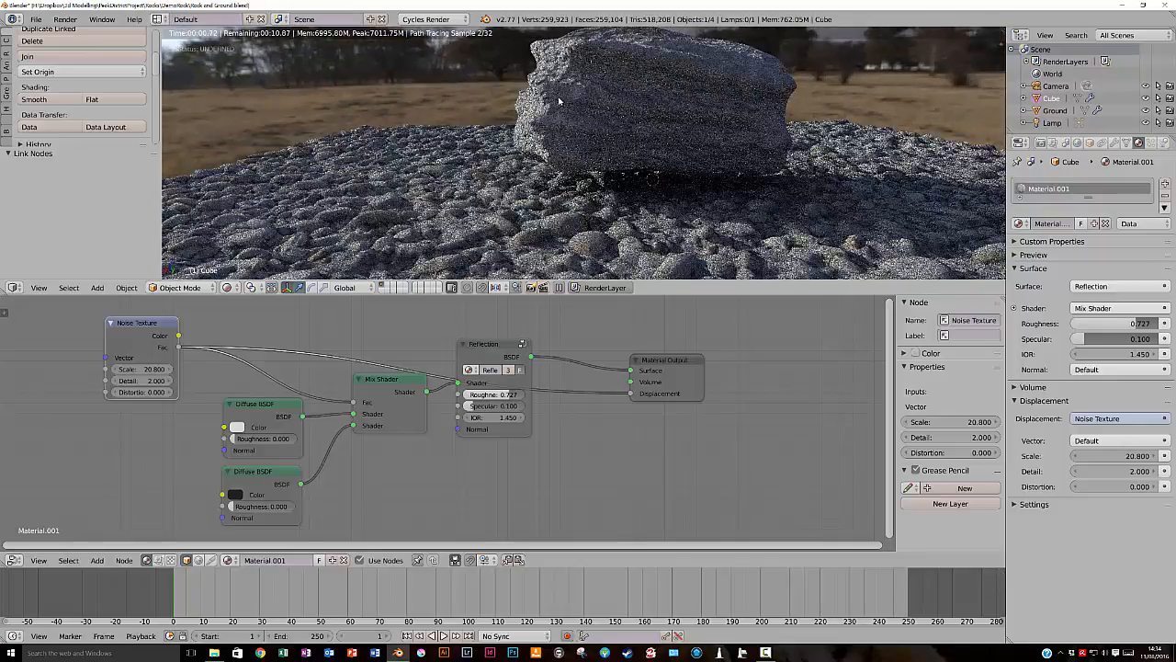
pyautogui.moveTo(566, 104); pyautogui.dragTo(575, 110, button='middle')
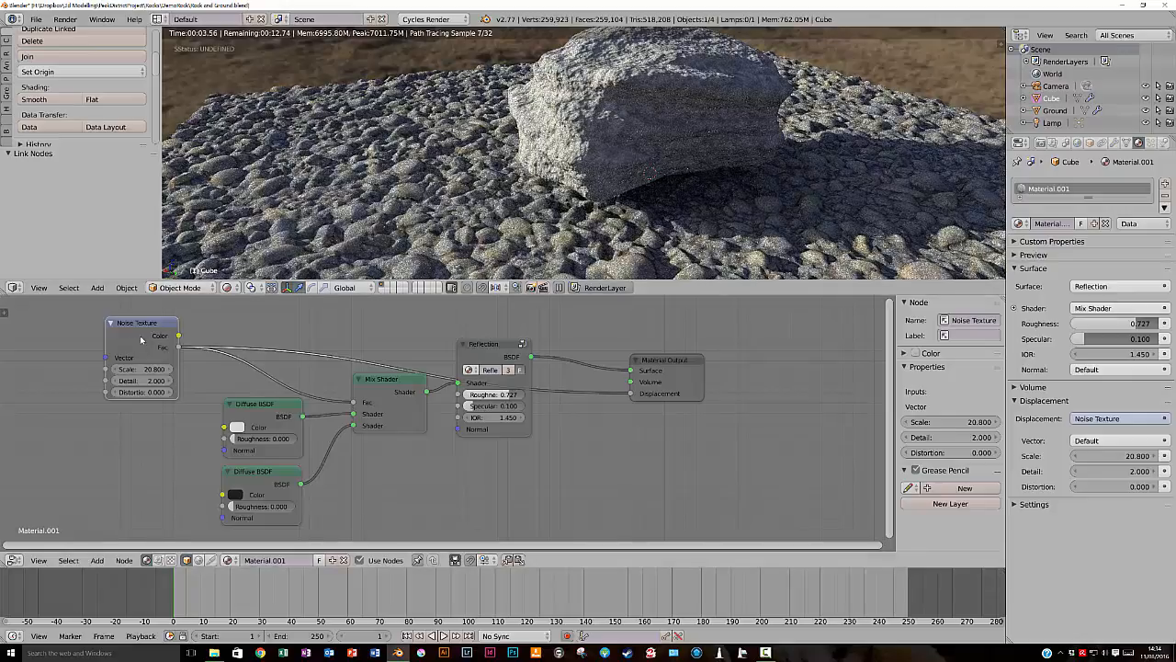
# - Insert a Math node into the link between the Noise Texture and Displacement, and set its operation to Multiply
pyautogui.hotkey('shift', 'a')
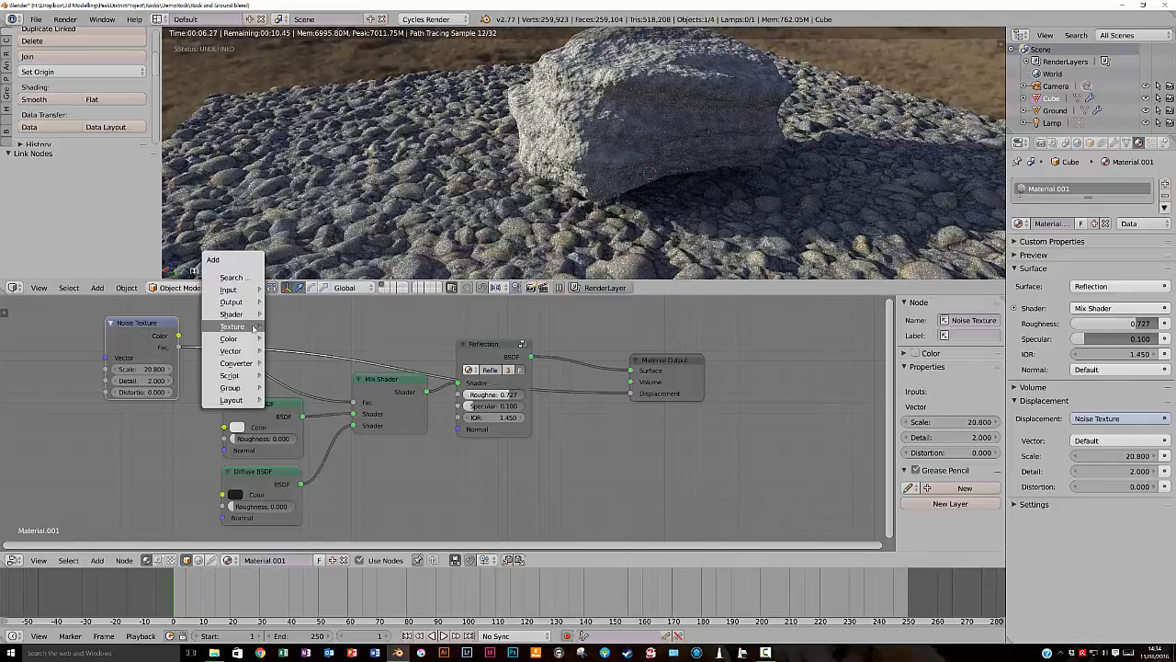
pyautogui.moveTo(254, 330)
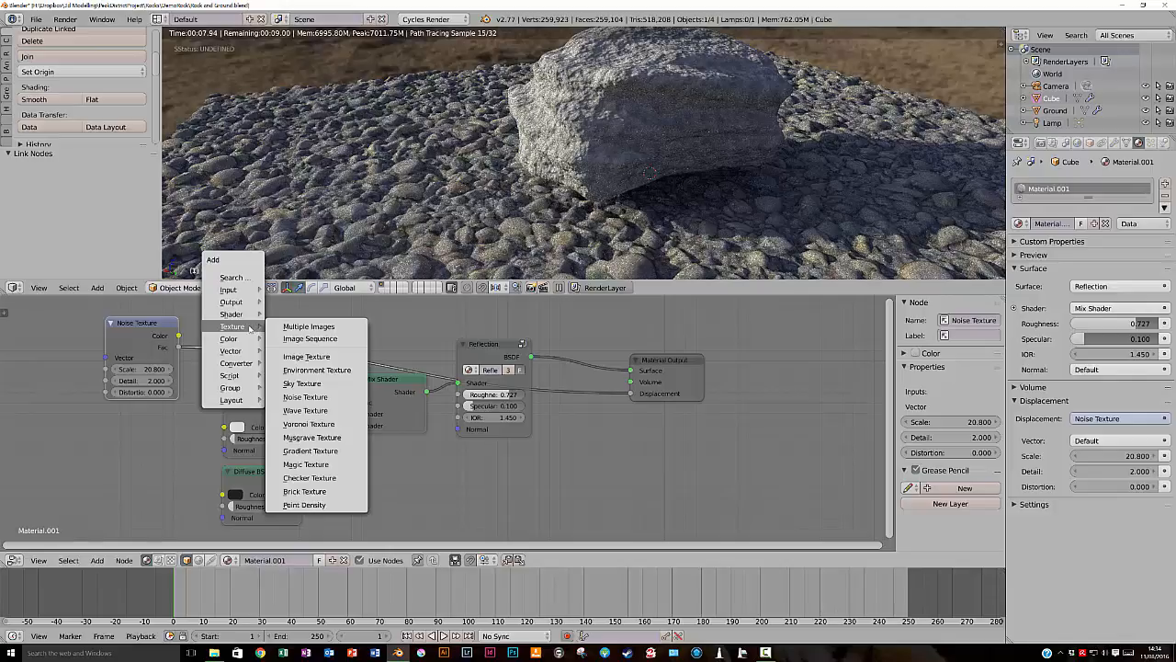
pyautogui.moveTo(241, 364)
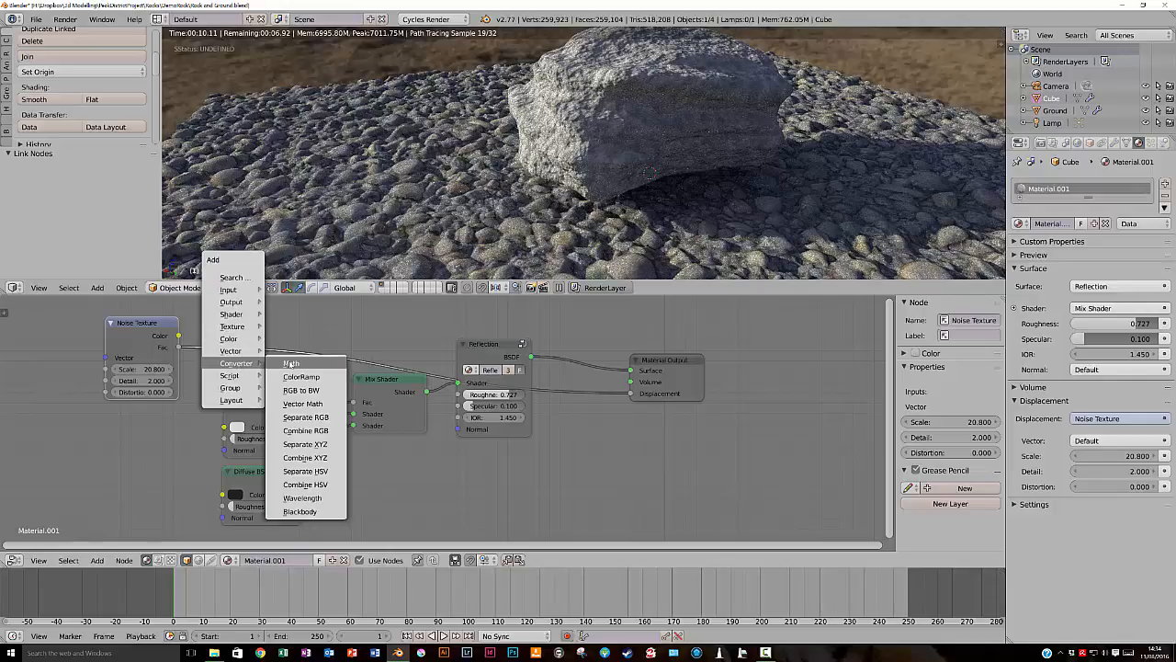
pyautogui.click(290, 364)
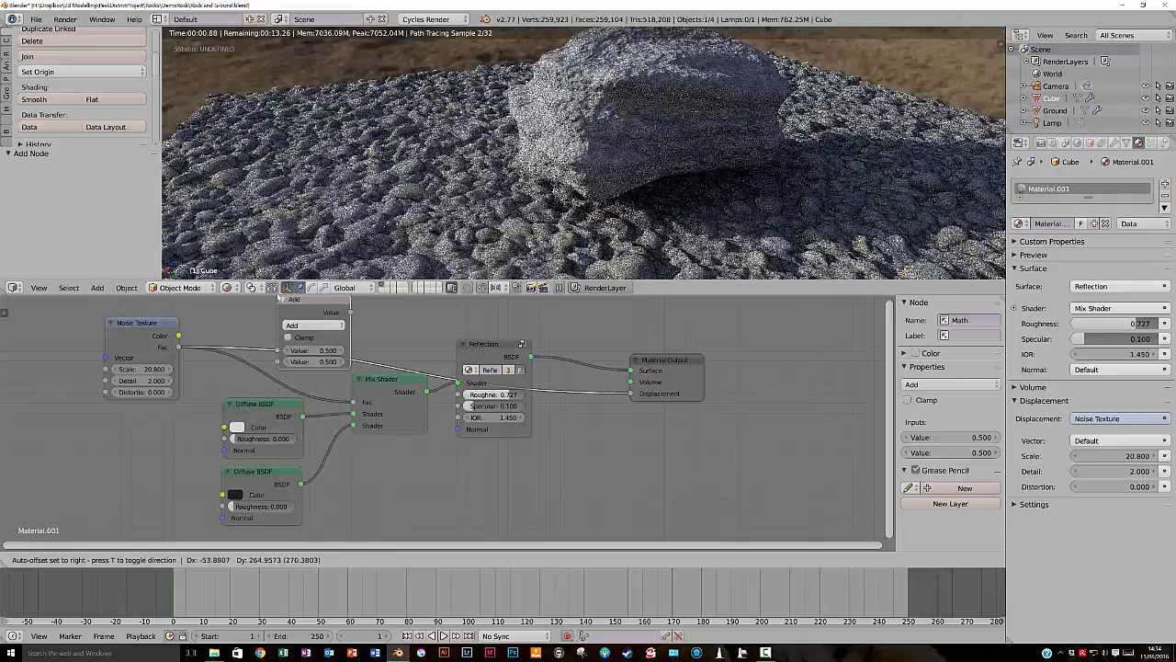
pyautogui.click(279, 298)
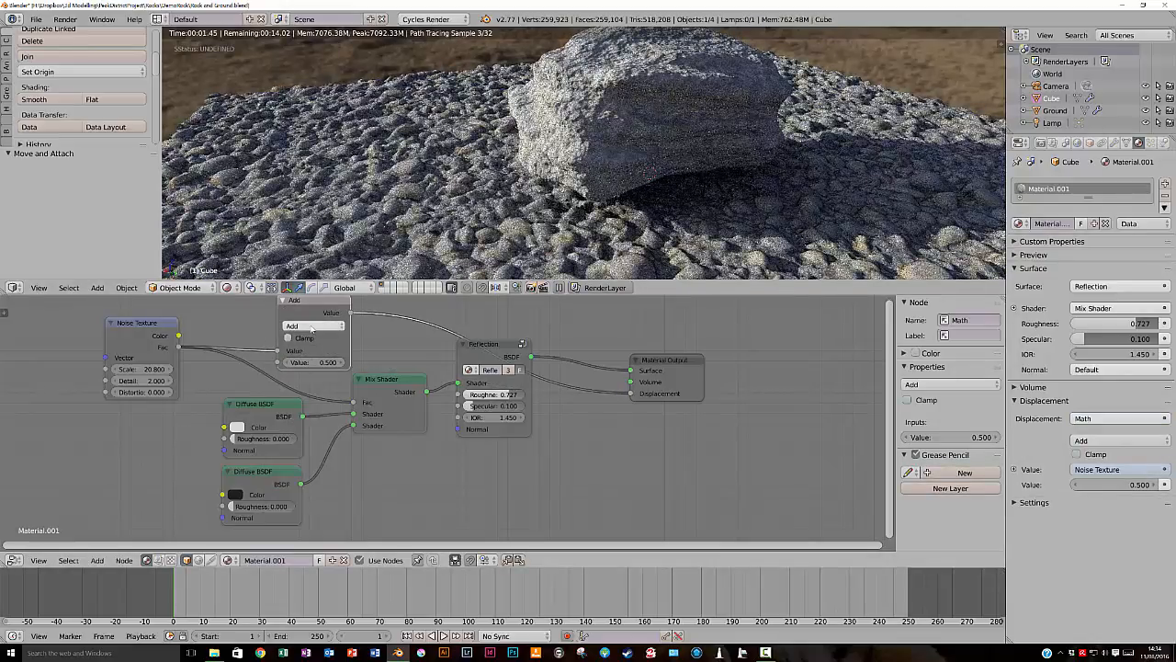
pyautogui.click(312, 325)
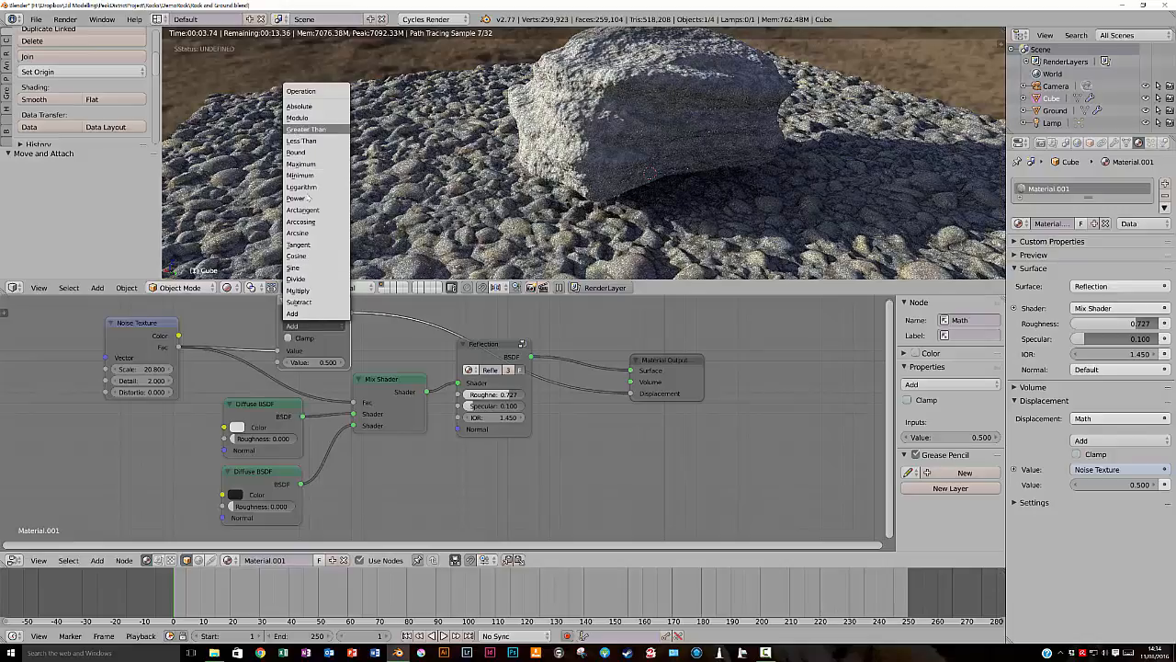
pyautogui.click(304, 292)
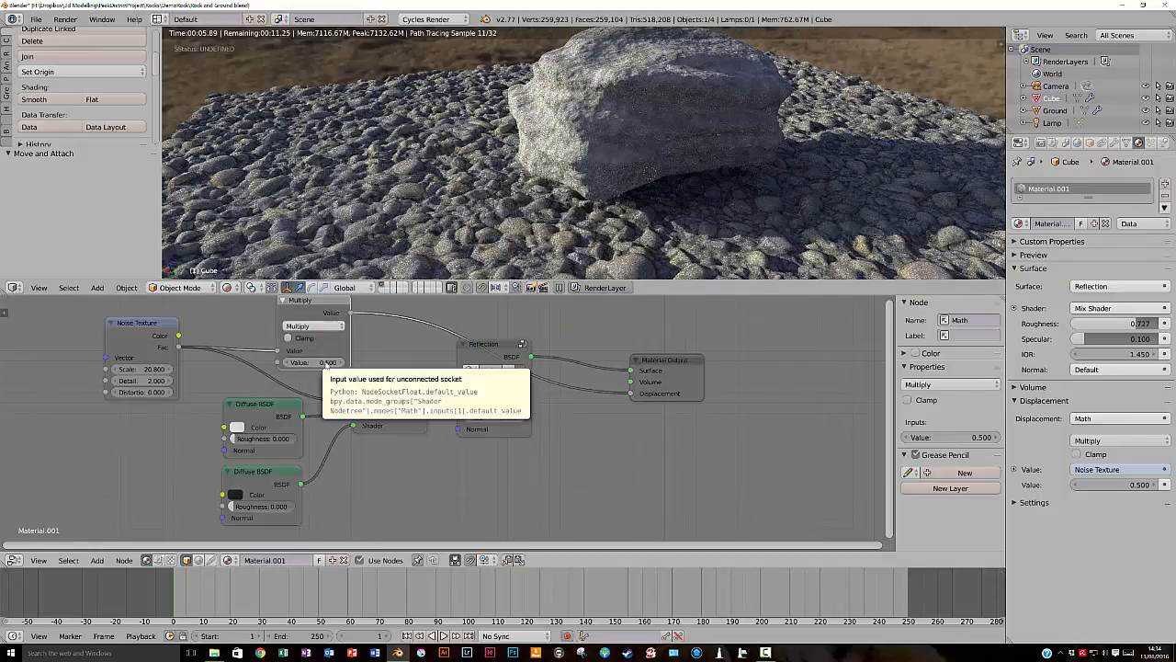
# - Try displacement strengths of 1, 5 and 0.3 as the Multiply node's second value
pyautogui.click(326, 362)
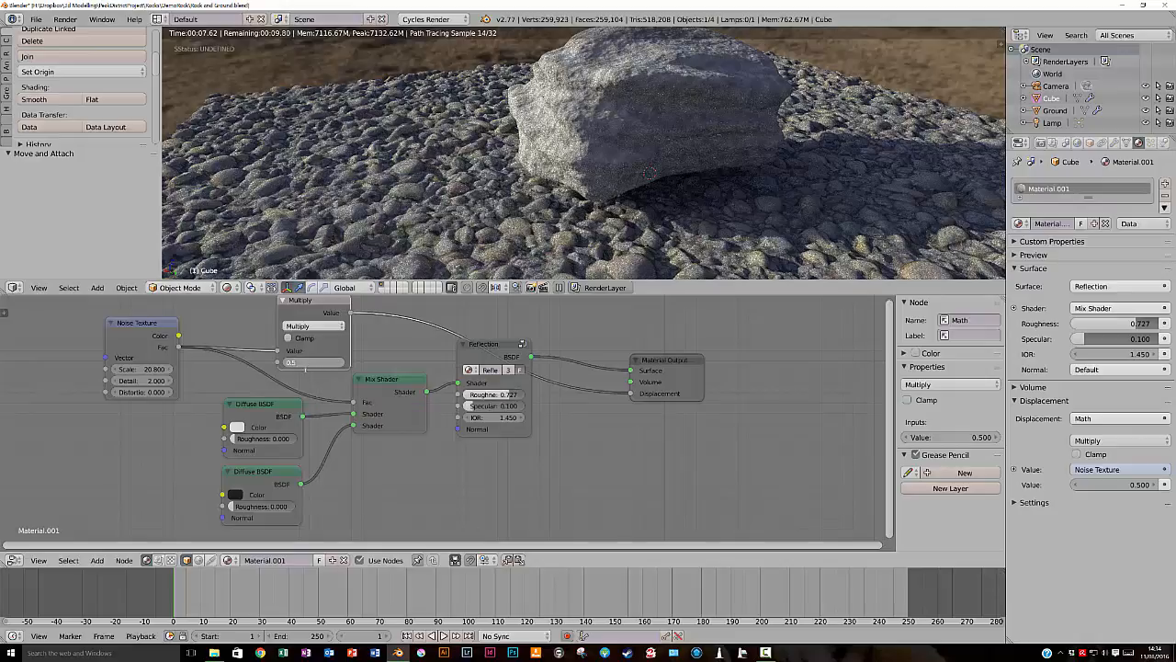
pyautogui.moveTo(286, 362); pyautogui.dragTo(263, 353)
pyautogui.write('1')
pyautogui.press('Return')
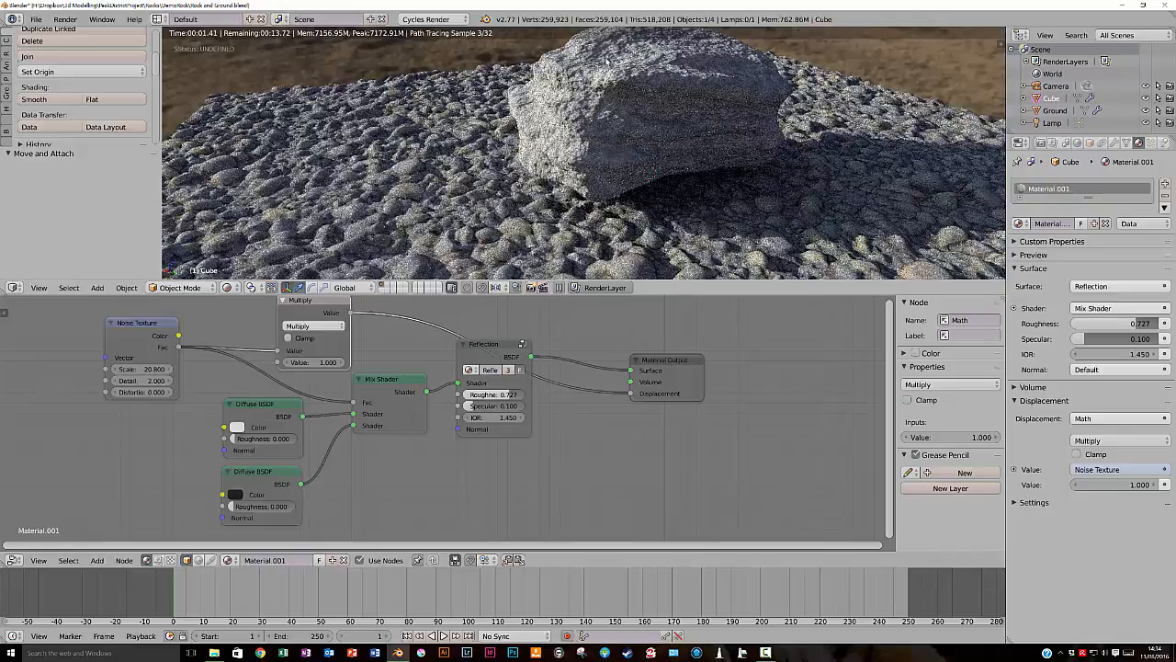
pyautogui.click(310, 366)
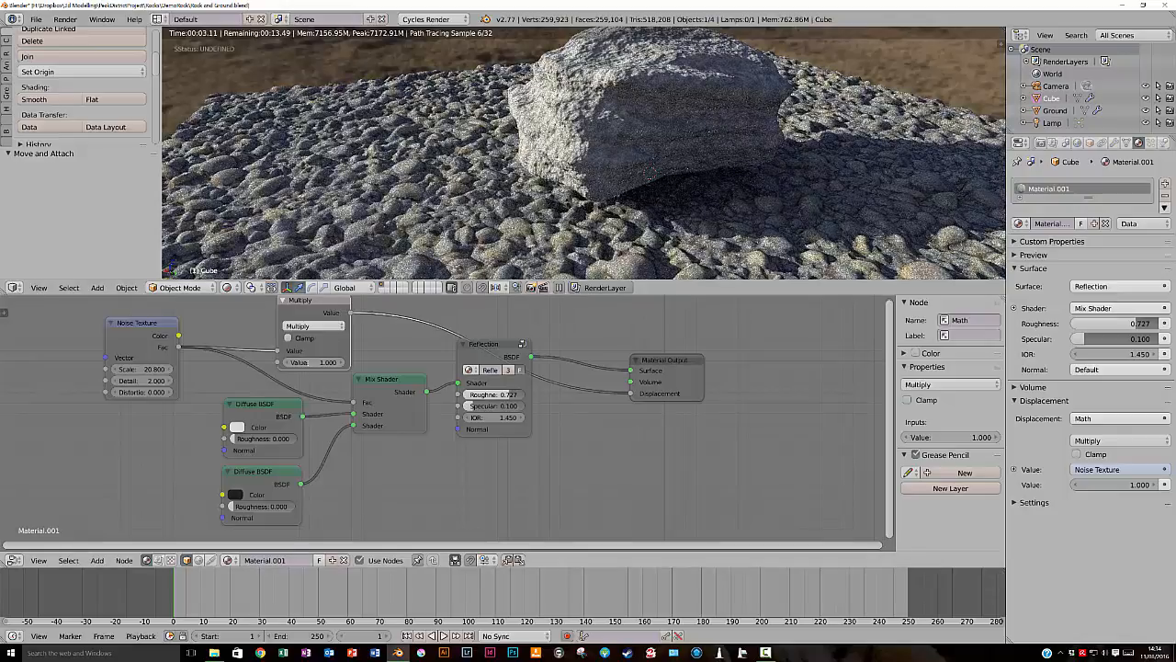
pyautogui.write('5')
pyautogui.press('Return')
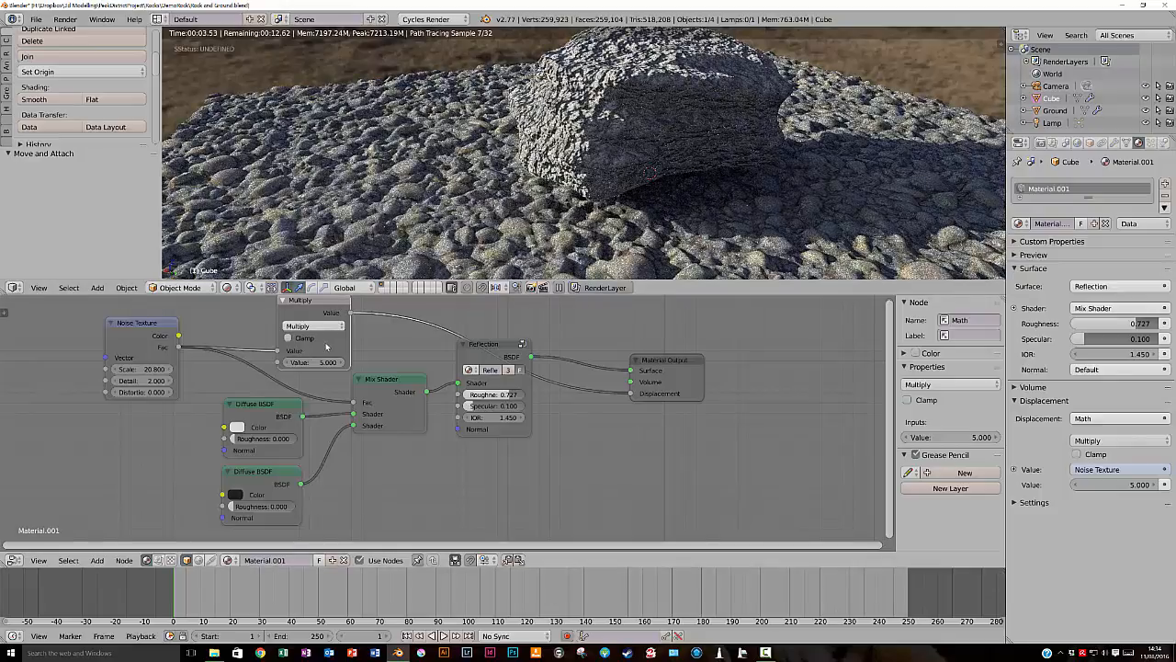
pyautogui.click(316, 363)
pyautogui.press('BackSpace')
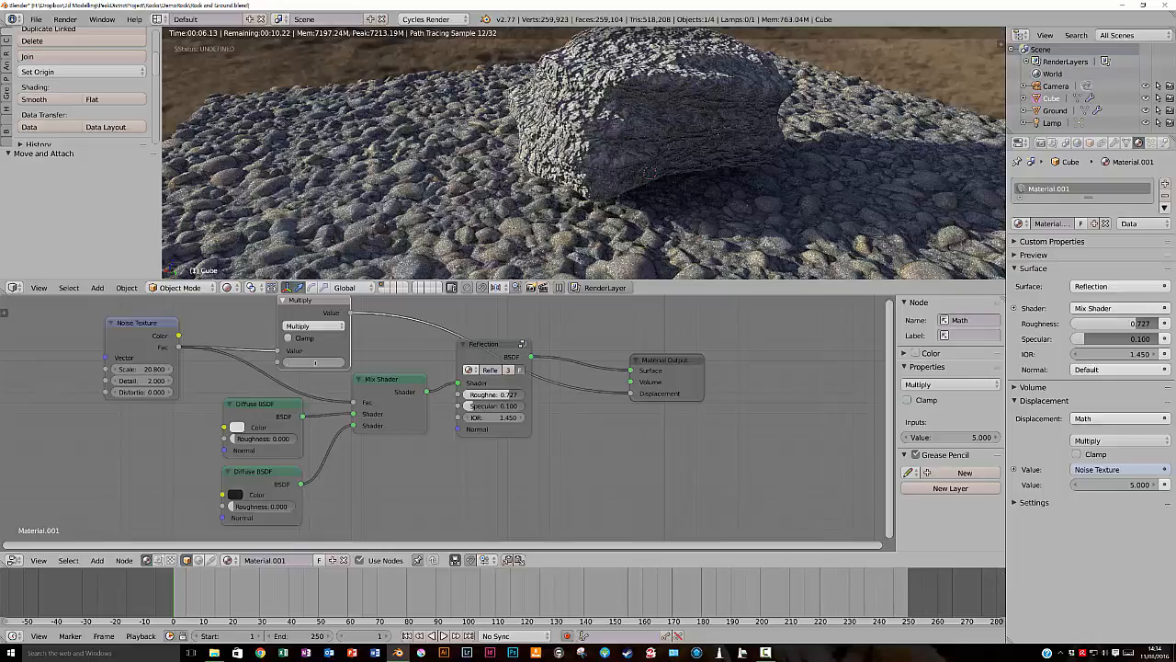
pyautogui.write('0.3')
pyautogui.press('Return')
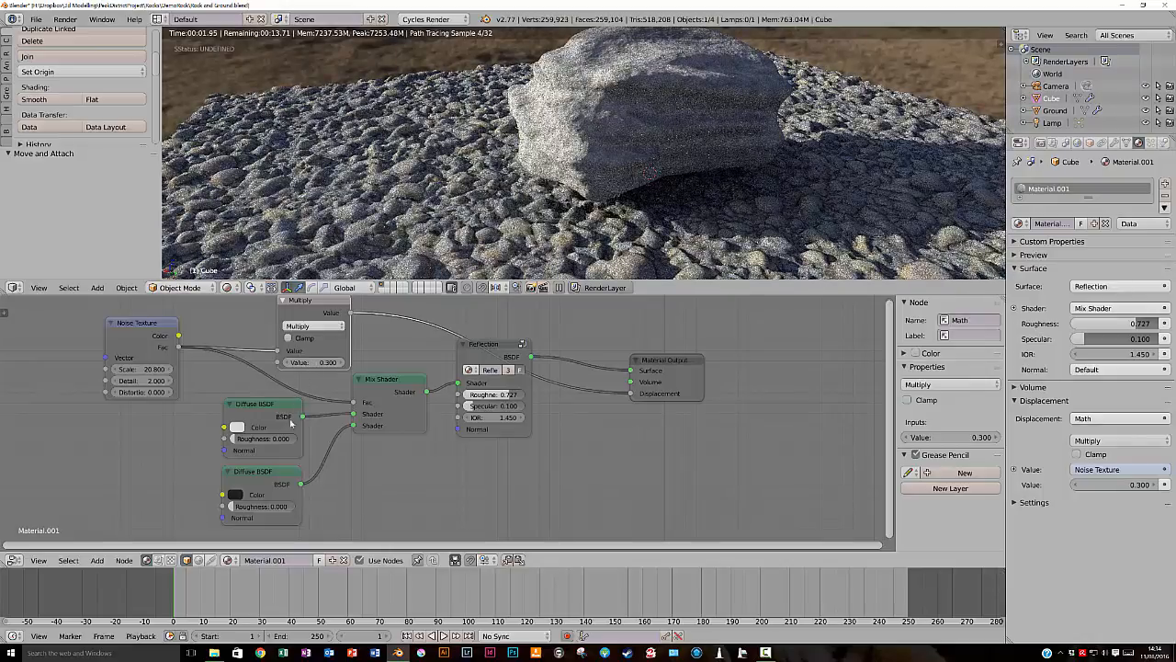
# - Set the Multiply node's second value to 0.6 and check the rock's surface from other sides
pyautogui.click(323, 362)
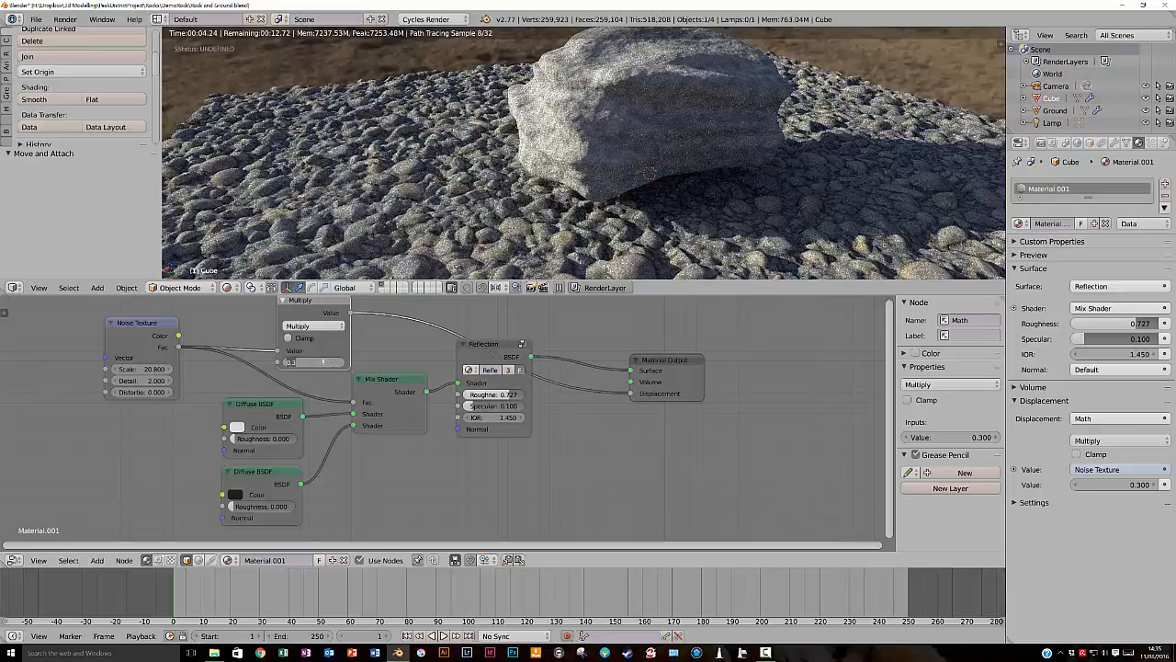
pyautogui.write('0.6')
pyautogui.press('Return')
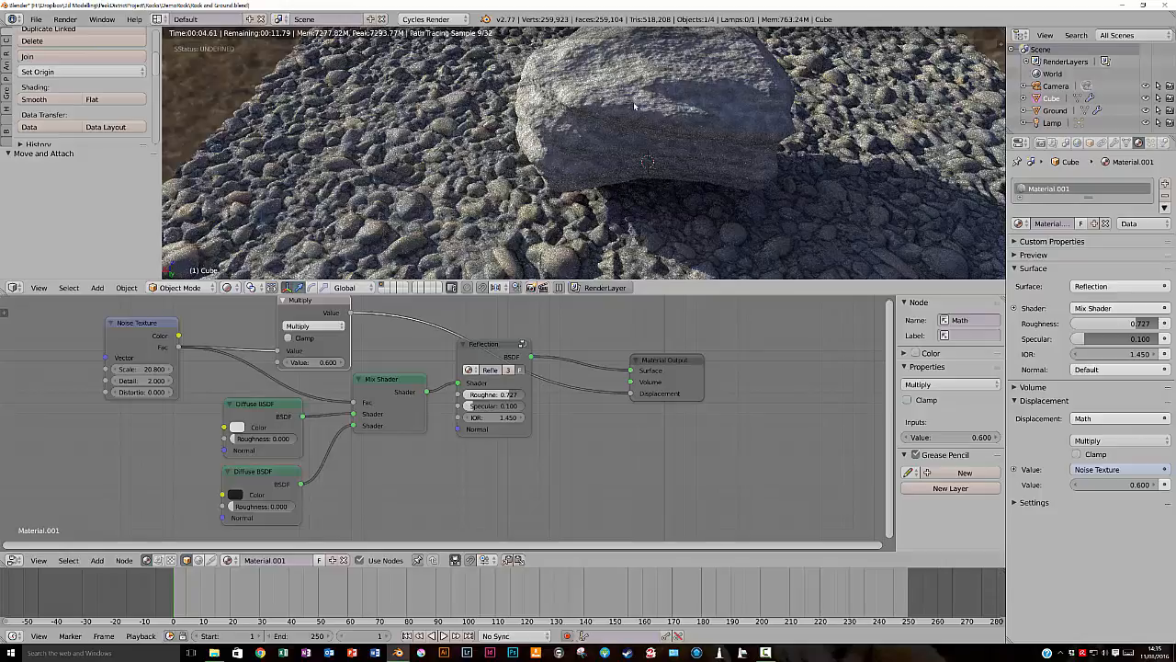
pyautogui.moveTo(664, 97); pyautogui.dragTo(680, 91, button='middle')
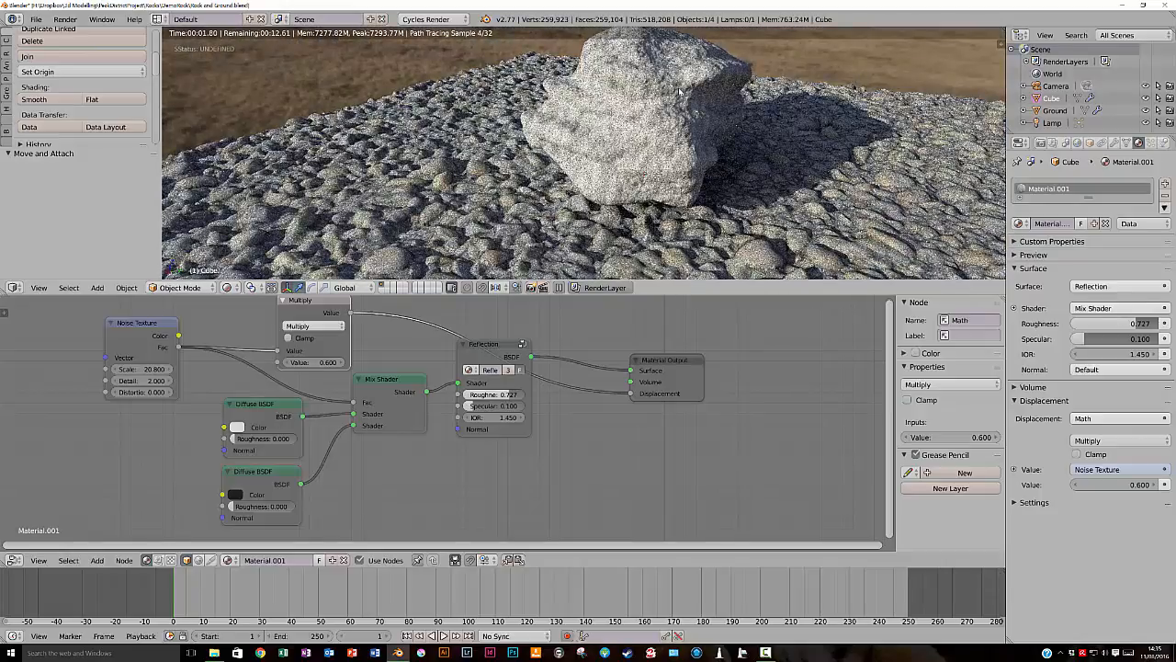
pyautogui.moveTo(696, 88); pyautogui.dragTo(687, 42, button='middle')
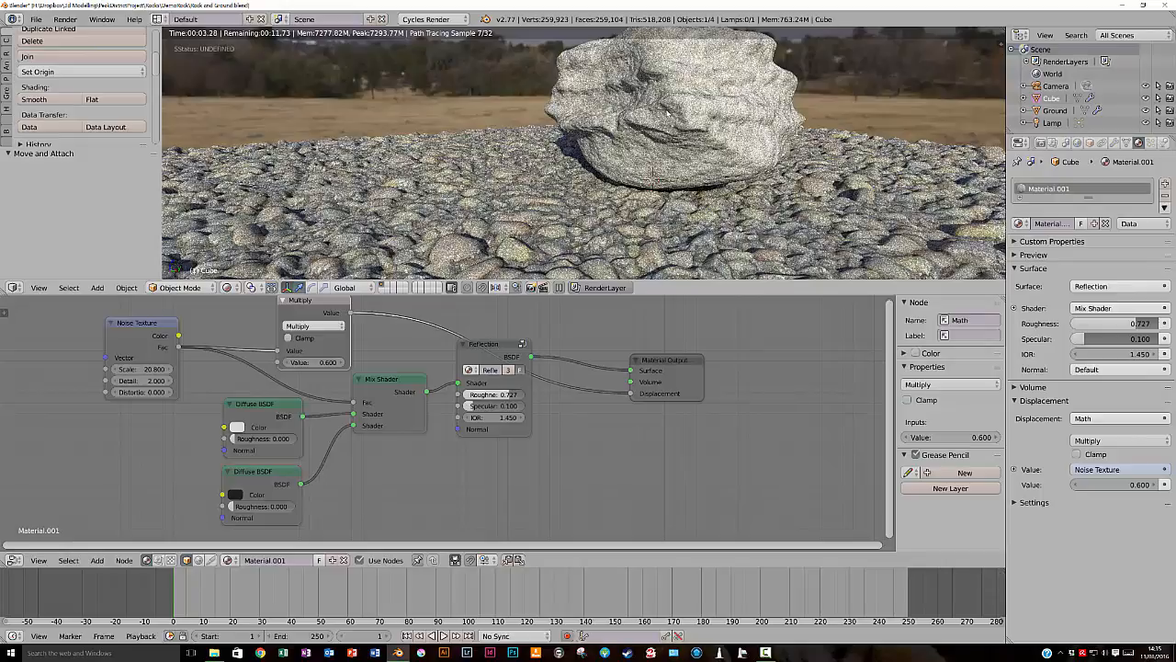
pyautogui.moveTo(688, 42); pyautogui.dragTo(687, 43, button='middle')
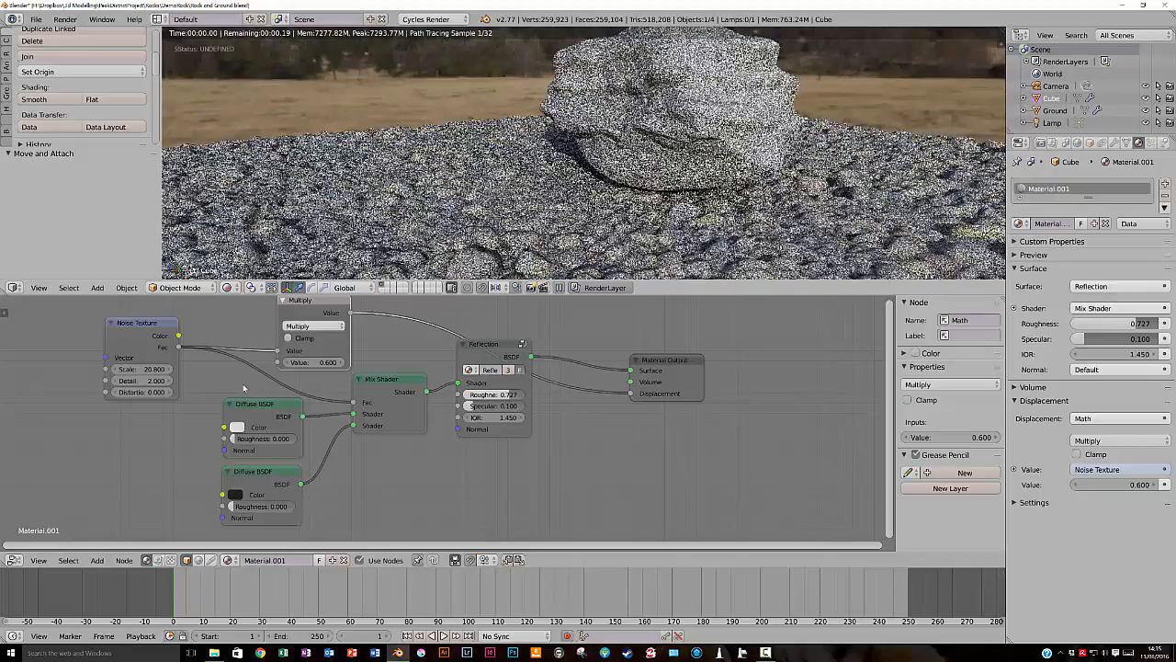
# - Darken the upper Diffuse BSDF's colour to a mid grey and check the rock in the rendered view
pyautogui.click(237, 428)
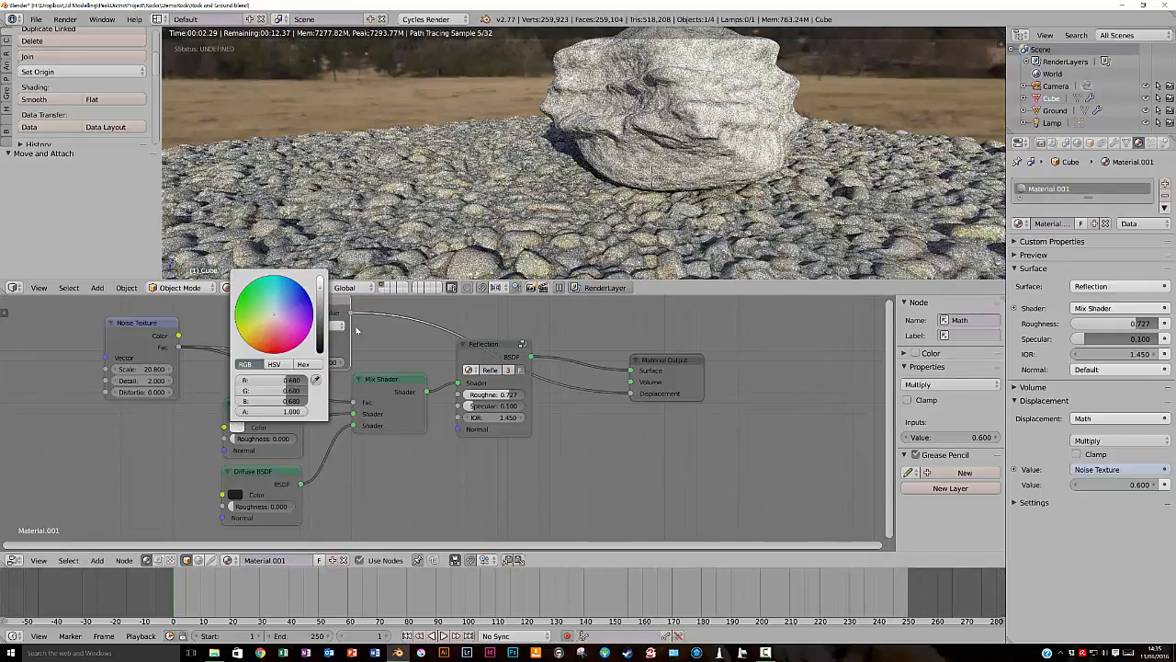
pyautogui.click(321, 301)
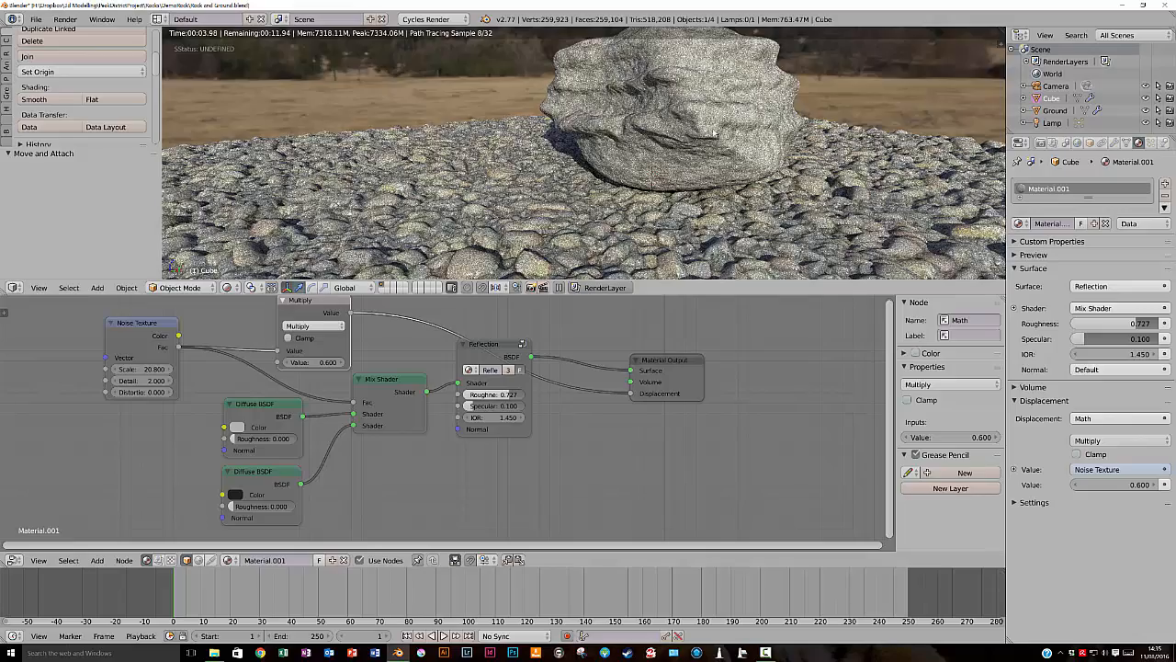
pyautogui.scroll(6, 720, 131)
pyautogui.moveTo(659, 139); pyautogui.dragTo(635, 149, button='middle')
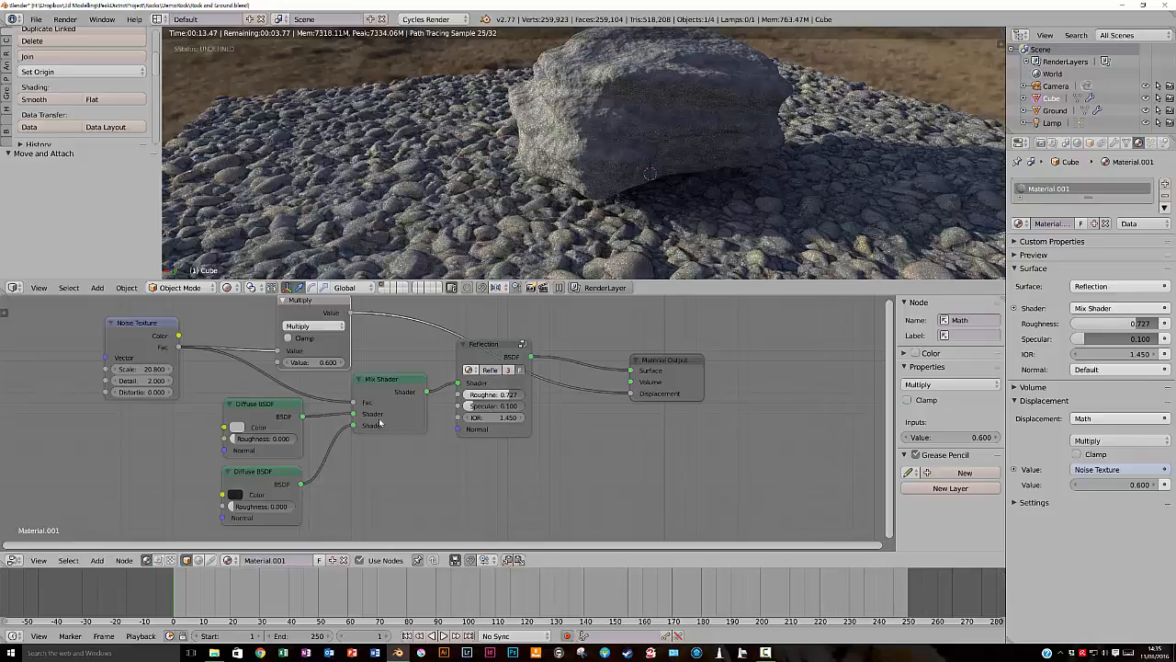
# - Collapse the Mix Shader and both Diffuse BSDF nodes
pyautogui.click(386, 383)
pyautogui.press('h')
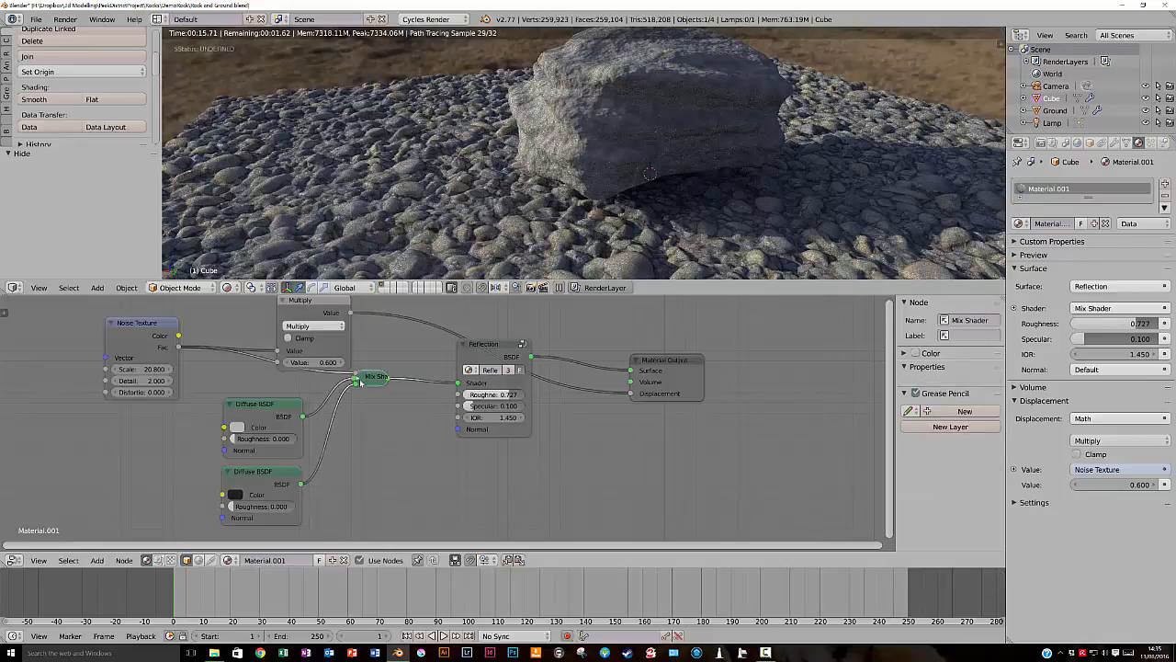
pyautogui.click(225, 405)
pyautogui.press('h')
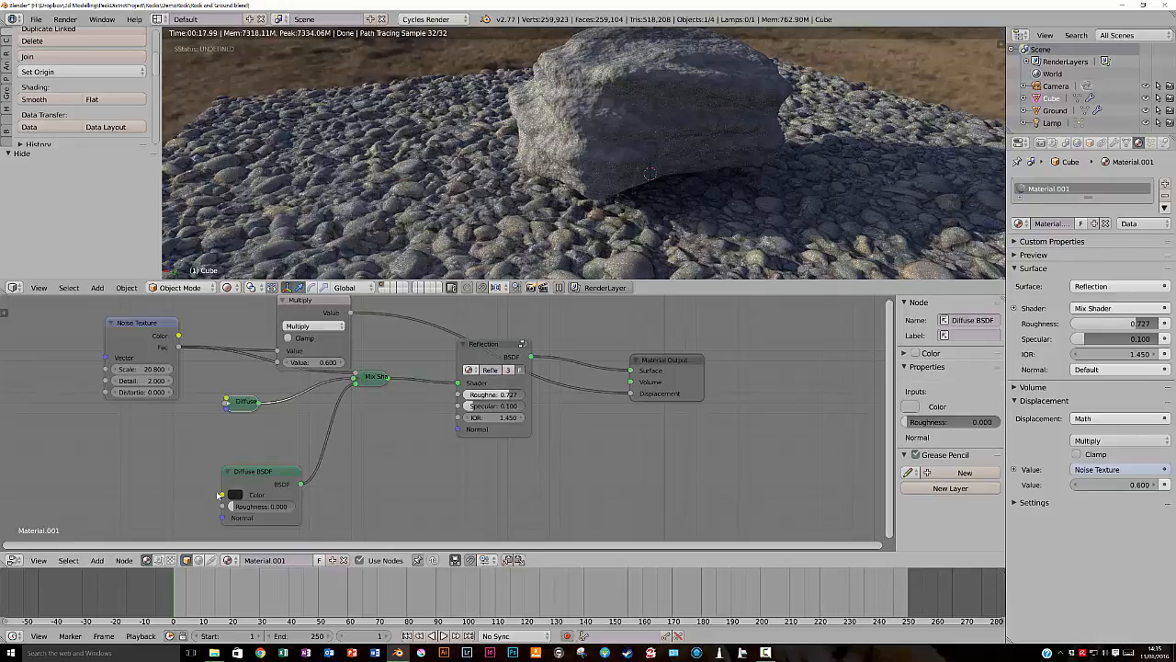
pyautogui.click(226, 476)
pyautogui.press('h')
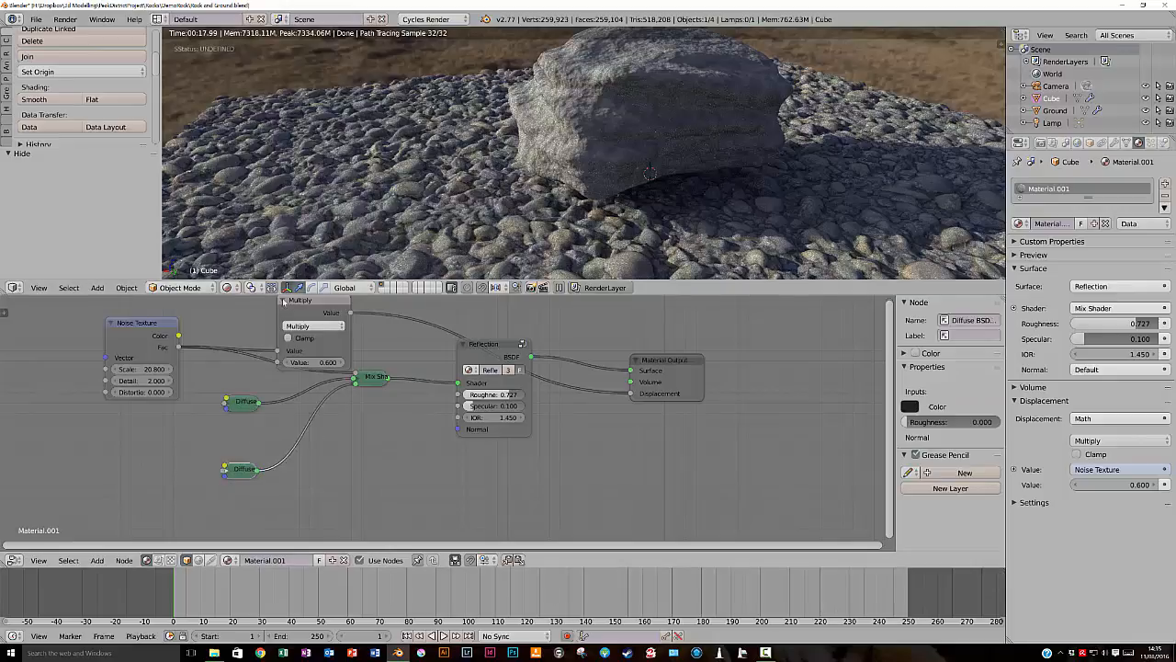
# - Collapse the Multiply and Noise Texture nodes, lowering Multiply and placing Noise Texture just above the upper Diffuse BSDF
pyautogui.click(287, 302)
pyautogui.press('h')
pyautogui.moveTo(296, 301); pyautogui.dragTo(301, 354)
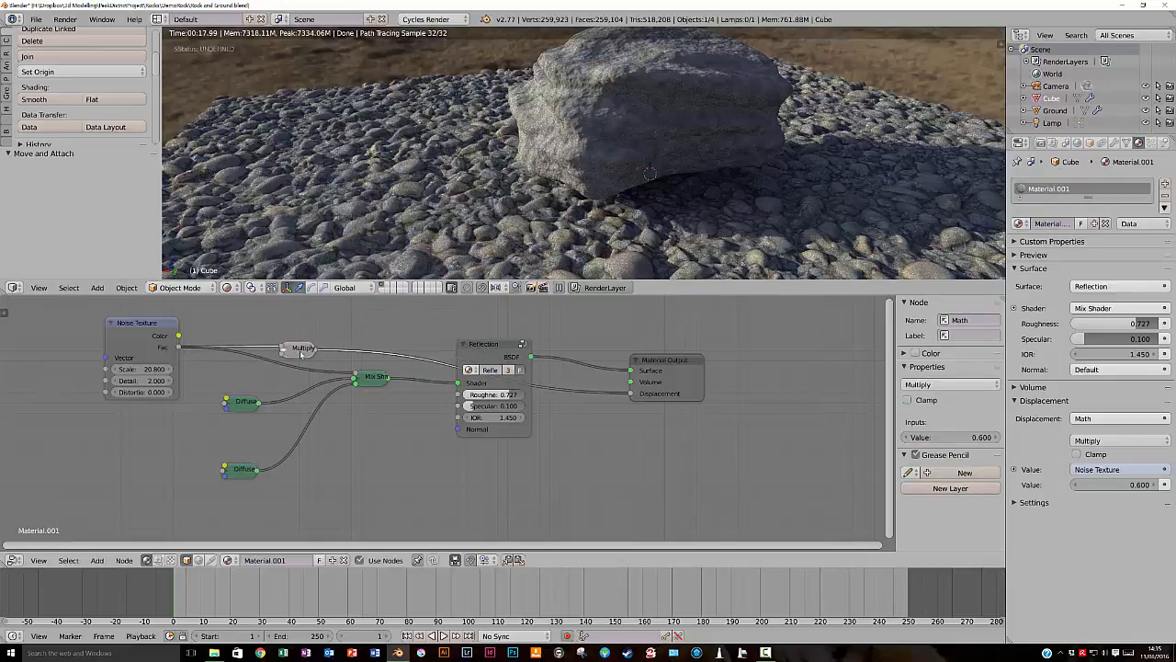
pyautogui.click(111, 326)
pyautogui.press('h')
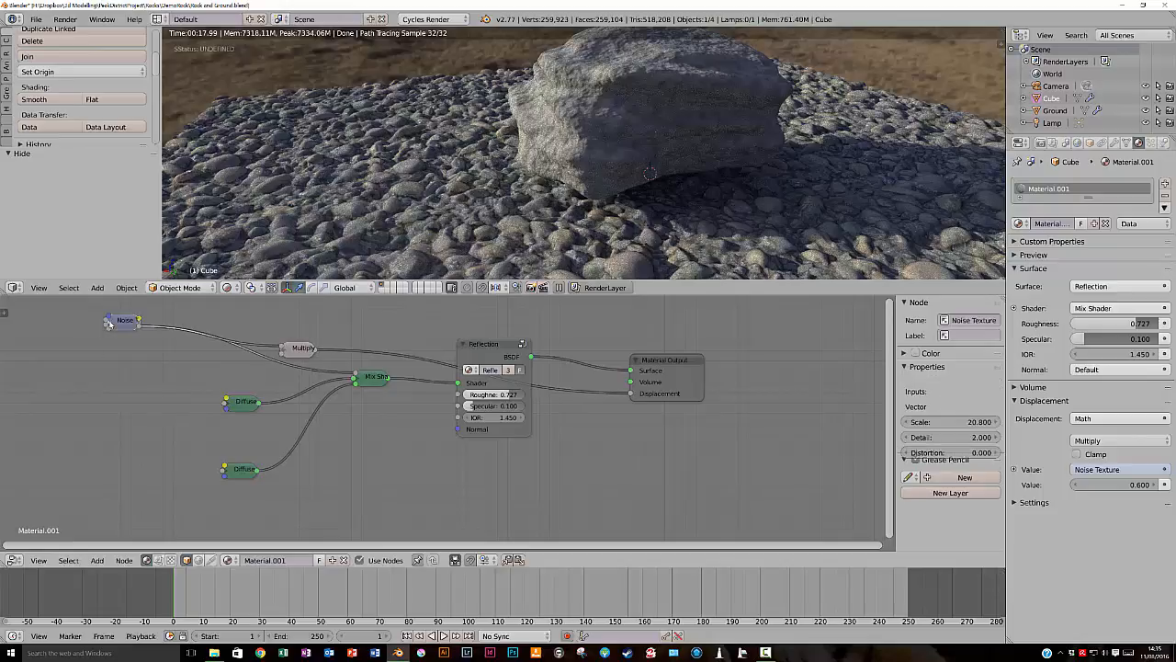
pyautogui.moveTo(129, 327); pyautogui.dragTo(245, 373)
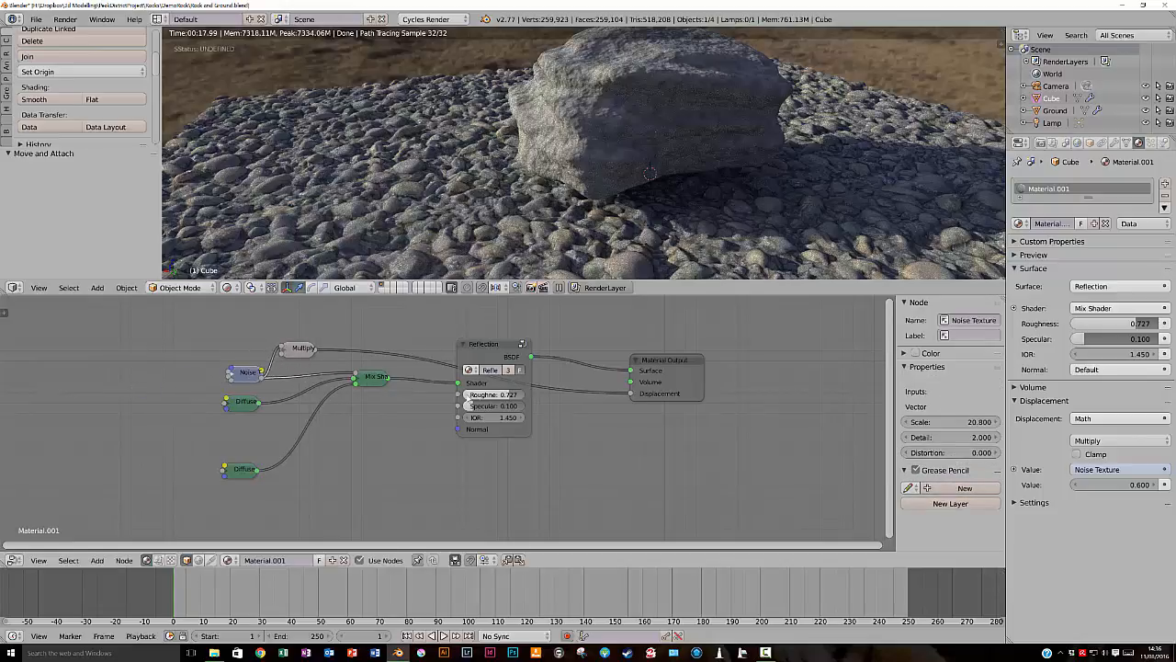
# - Move the Reflection group, Mix Shader and Multiply nodes closer together to tidy the node layout
pyautogui.moveTo(496, 347); pyautogui.dragTo(443, 342)
pyautogui.moveTo(371, 382); pyautogui.dragTo(344, 385)
pyautogui.moveTo(432, 339); pyautogui.dragTo(438, 361)
pyautogui.moveTo(293, 352); pyautogui.dragTo(295, 365)
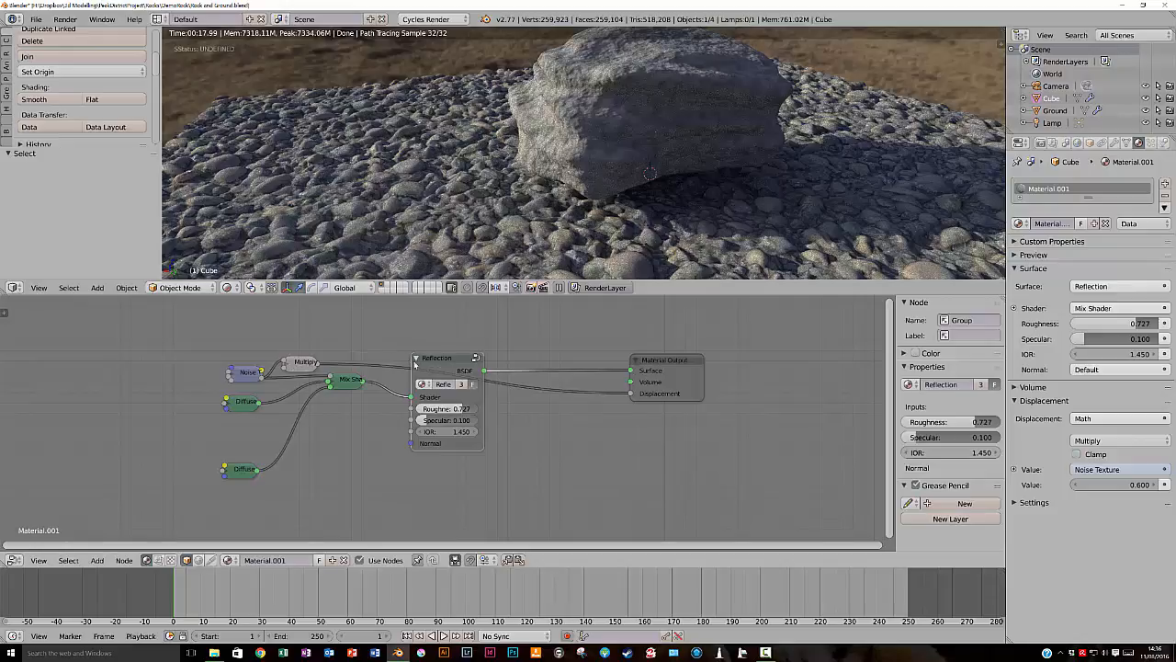
# - Add another Reflection group node and place it above the existing Reflection group
pyautogui.hotkey('shift', 'a')
pyautogui.moveTo(400, 397)
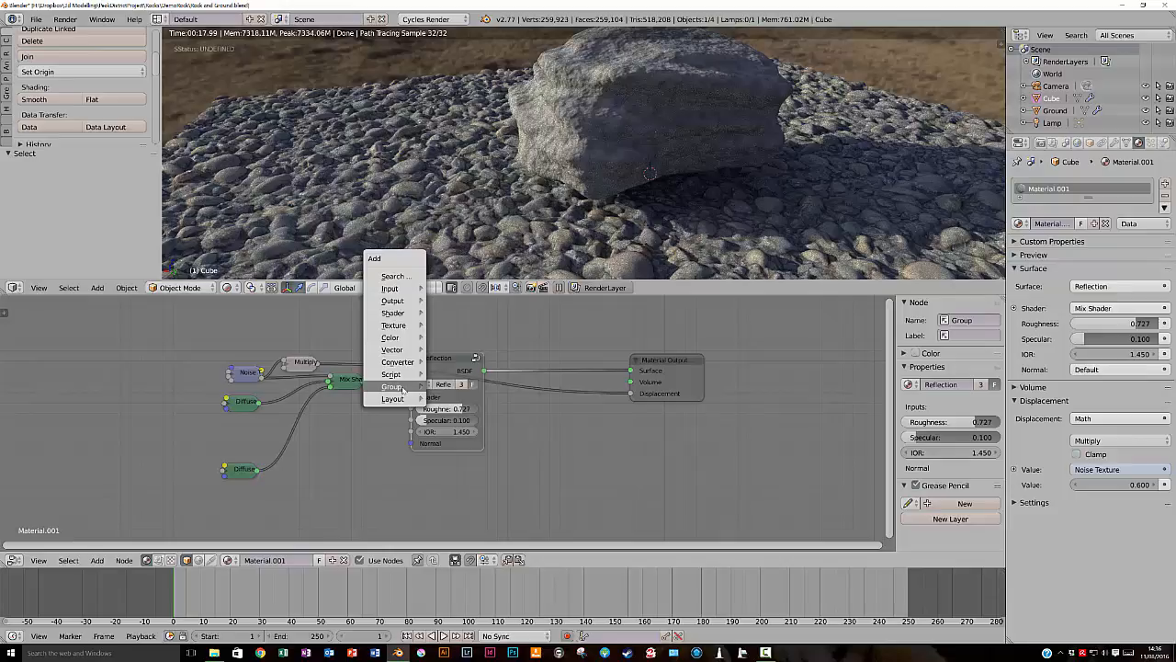
pyautogui.click(462, 462)
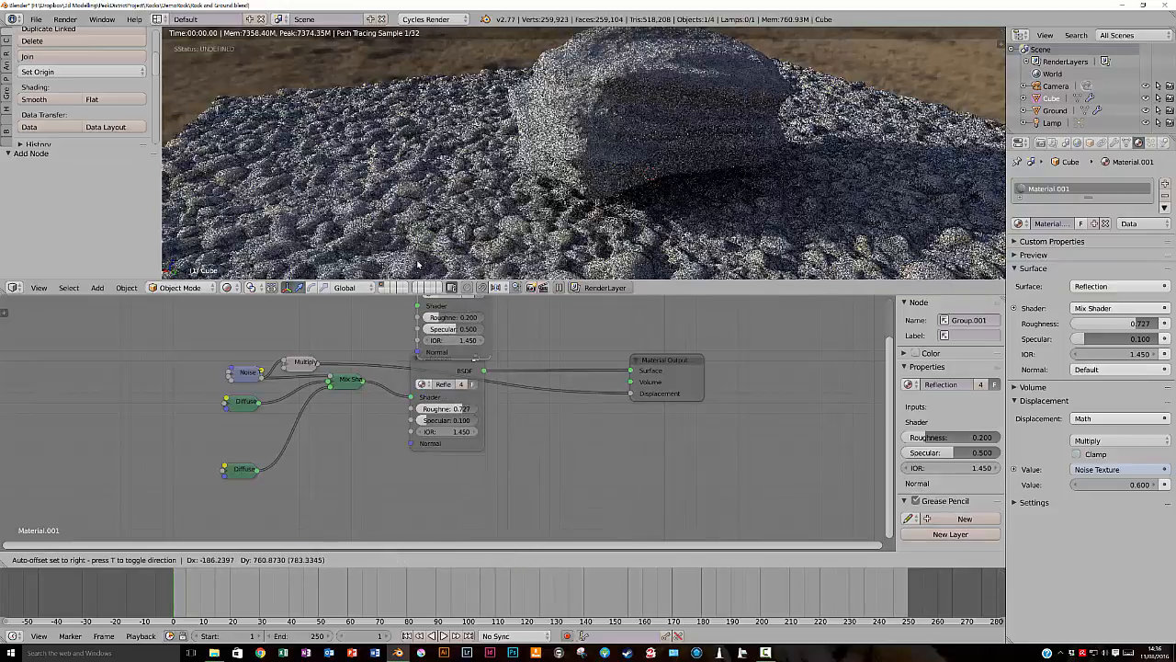
pyautogui.click(420, 255)
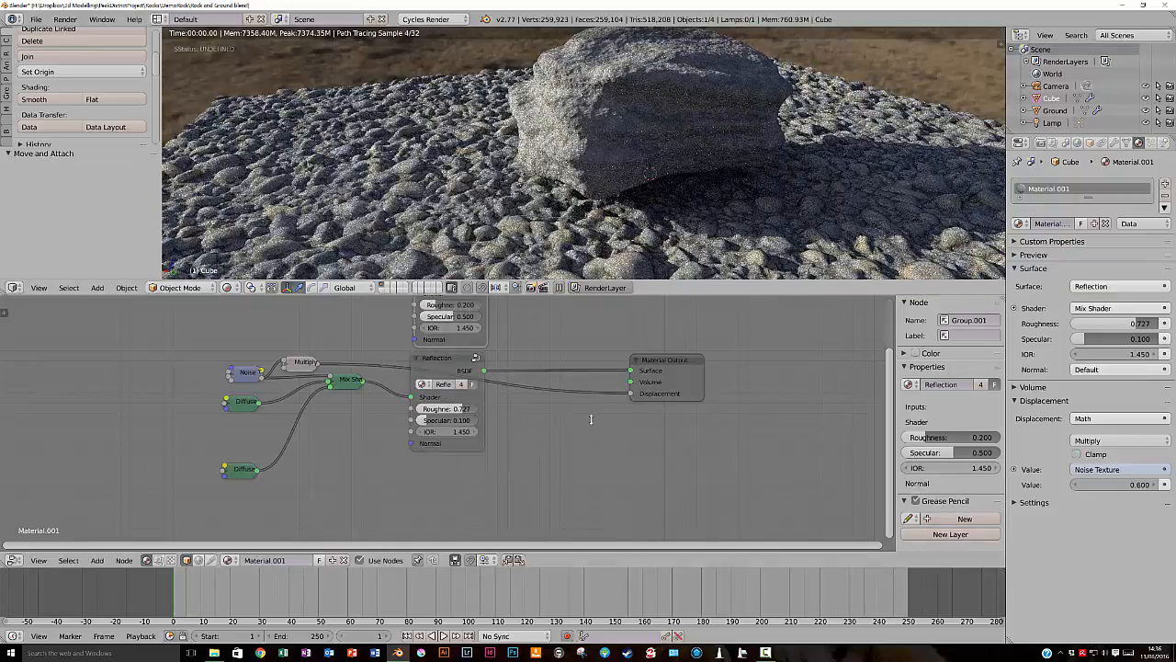
pyautogui.moveTo(517, 363); pyautogui.dragTo(517, 482, button='middle')
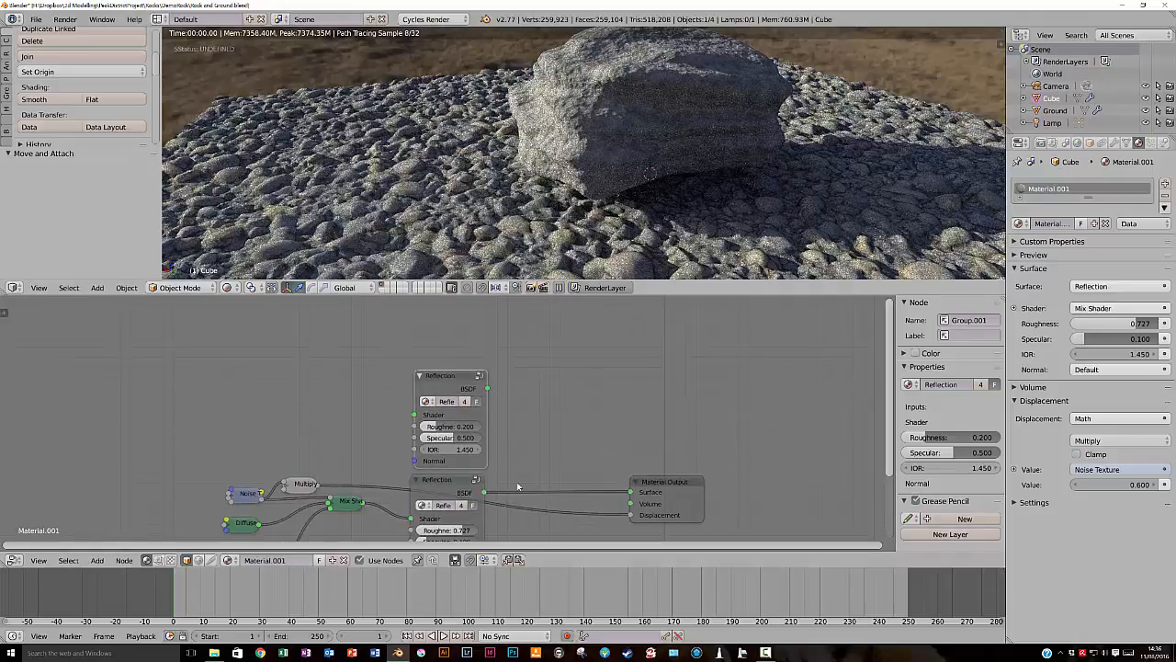
pyautogui.moveTo(448, 374); pyautogui.dragTo(445, 327)
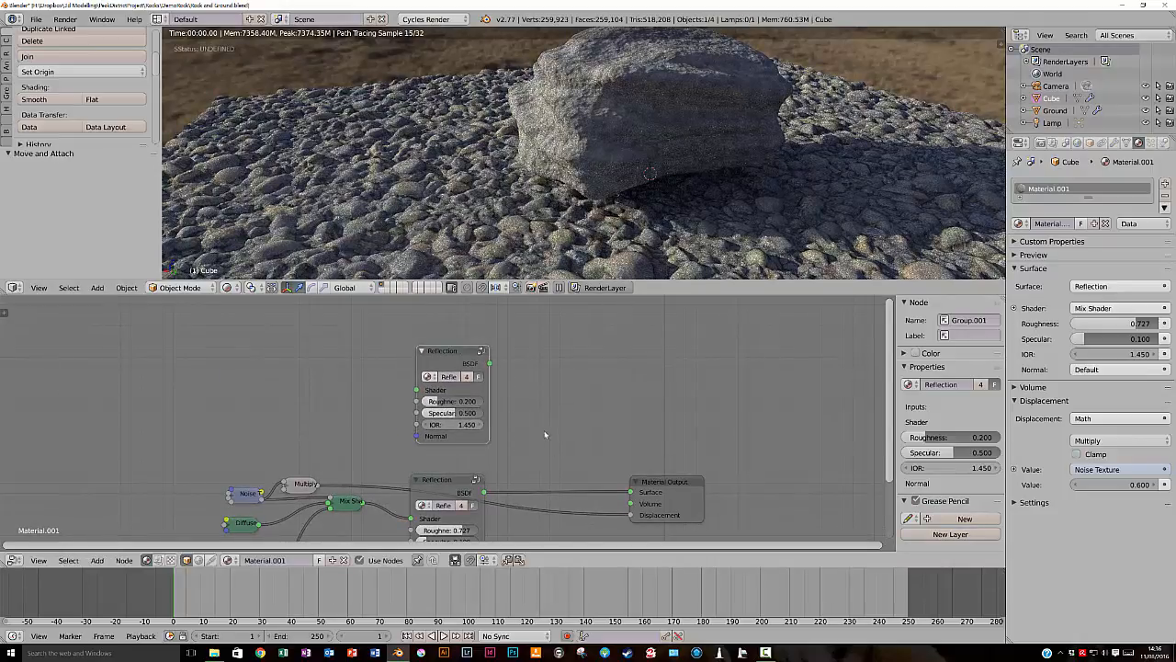
# - Insert a Mix Shader before the Material Output and connect the new Reflection group to its first shader input
pyautogui.hotkey('shift', 'a')
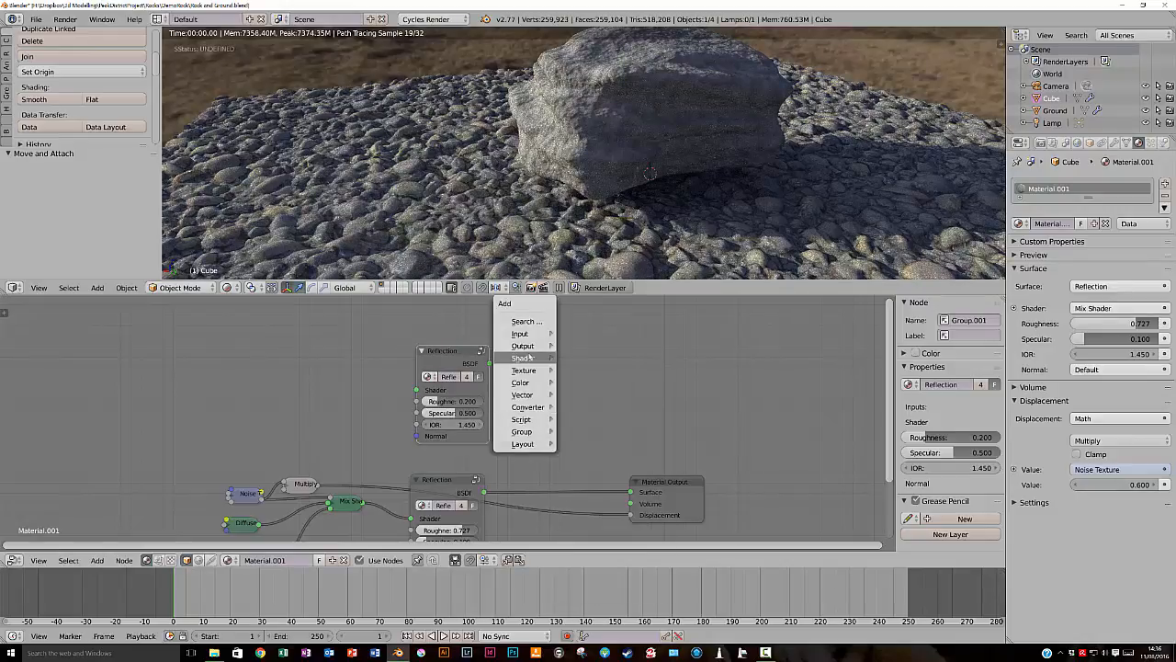
pyautogui.moveTo(531, 358)
pyautogui.click(593, 358)
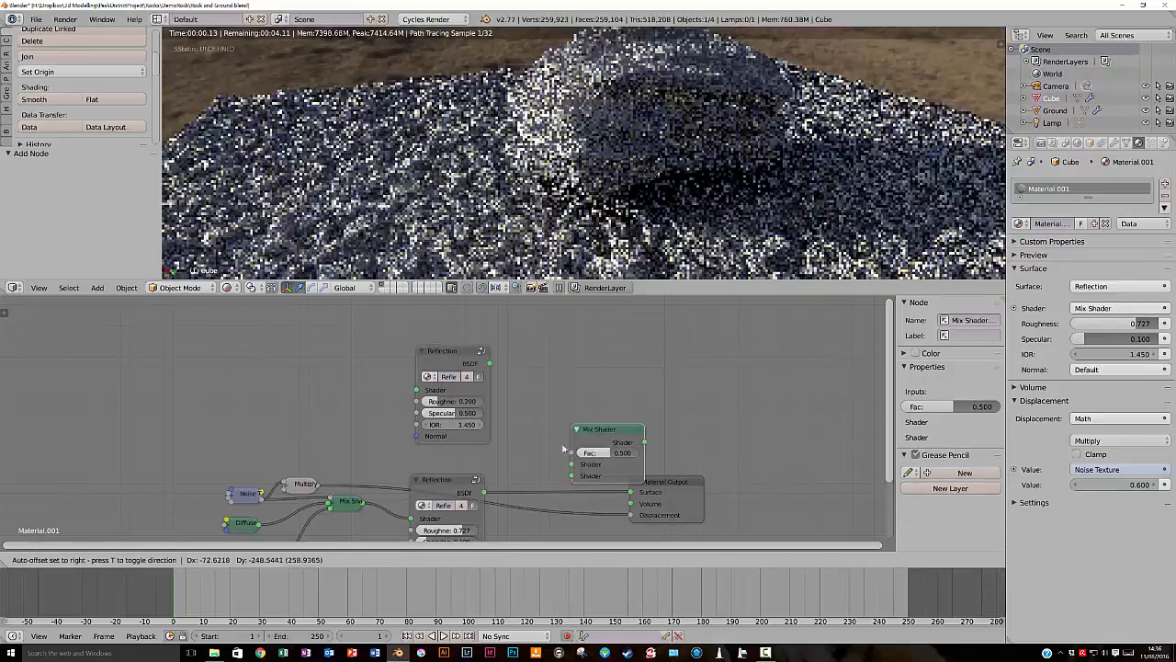
pyautogui.click(534, 512)
pyautogui.moveTo(537, 486); pyautogui.dragTo(539, 498)
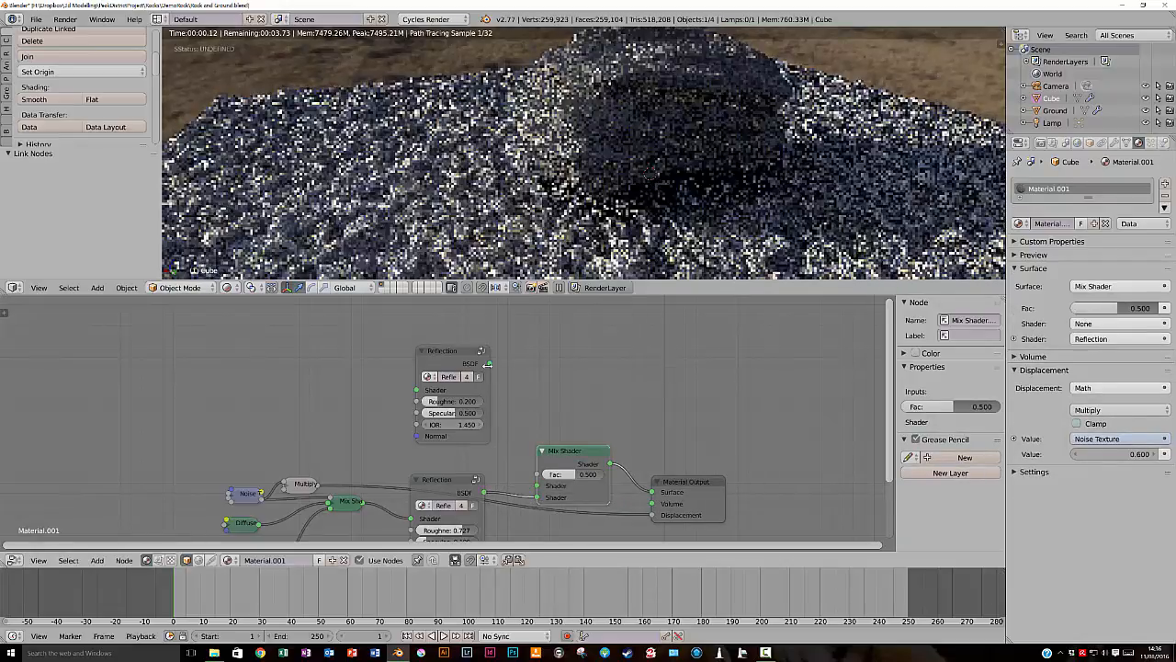
pyautogui.moveTo(495, 369); pyautogui.dragTo(518, 438)
pyautogui.moveTo(490, 347); pyautogui.dragTo(536, 462)
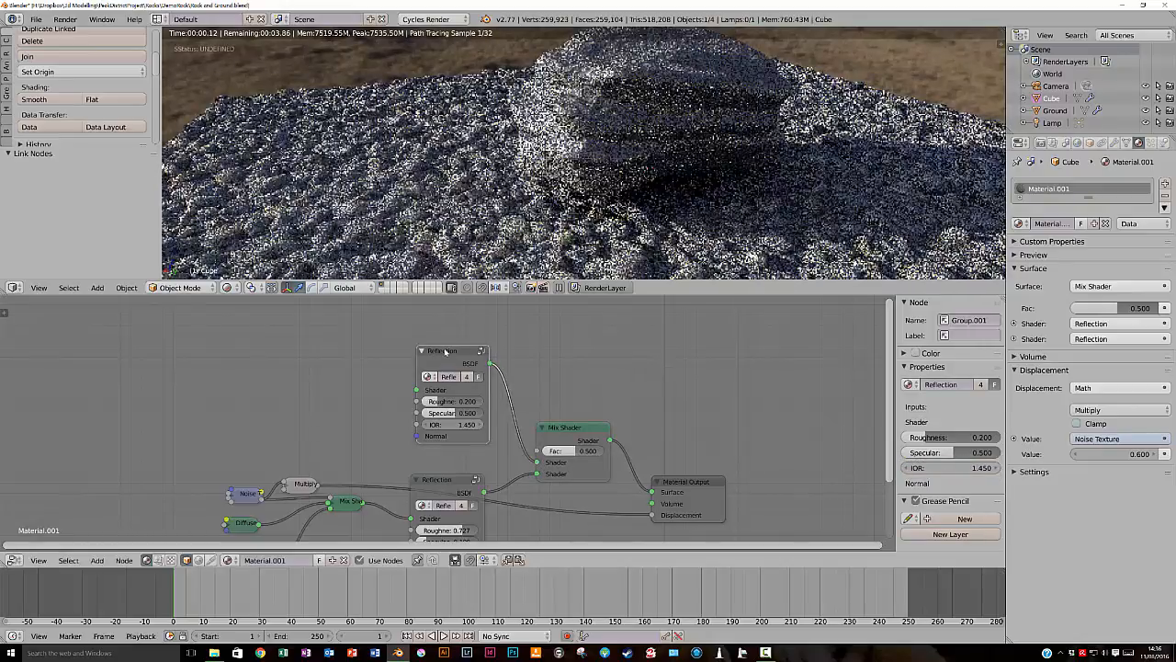
# - Set the new Reflection group's roughness to 0.745 and specular to 0.200, and move the node slightly higher
pyautogui.moveTo(445, 350); pyautogui.dragTo(428, 350)
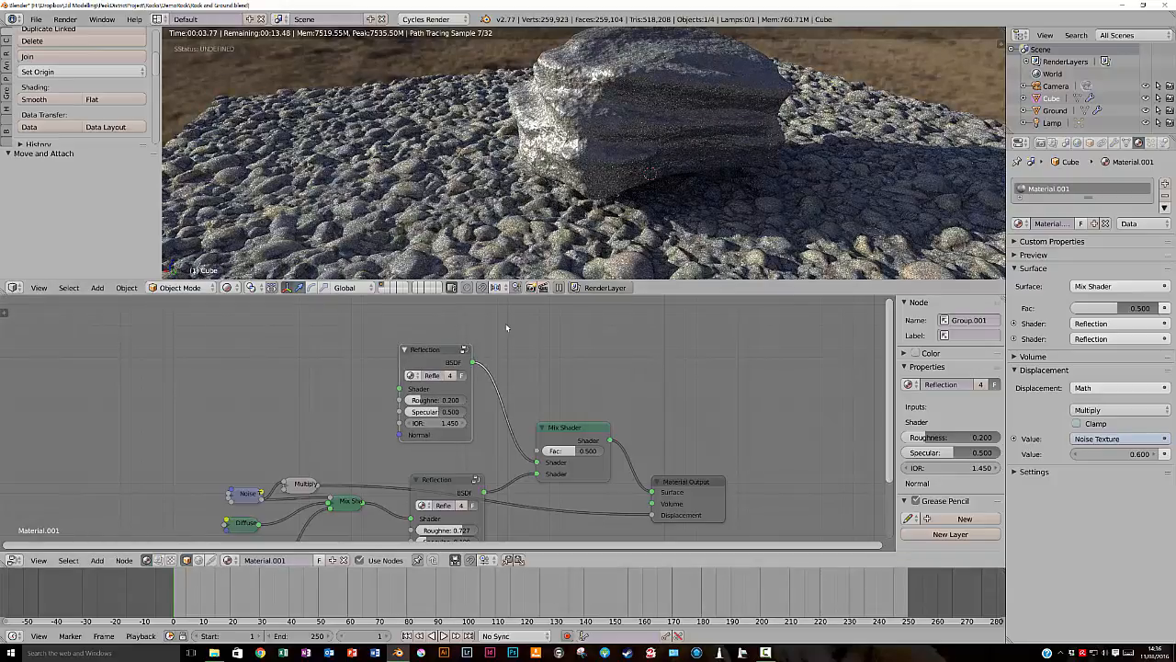
pyautogui.moveTo(416, 401); pyautogui.dragTo(446, 403)
pyautogui.moveTo(449, 402); pyautogui.dragTo(412, 414)
pyautogui.moveTo(423, 350)
pyautogui.mouseDown()
pyautogui.moveTo(431, 332)
pyautogui.moveTo(401, 350)
pyautogui.mouseUp()
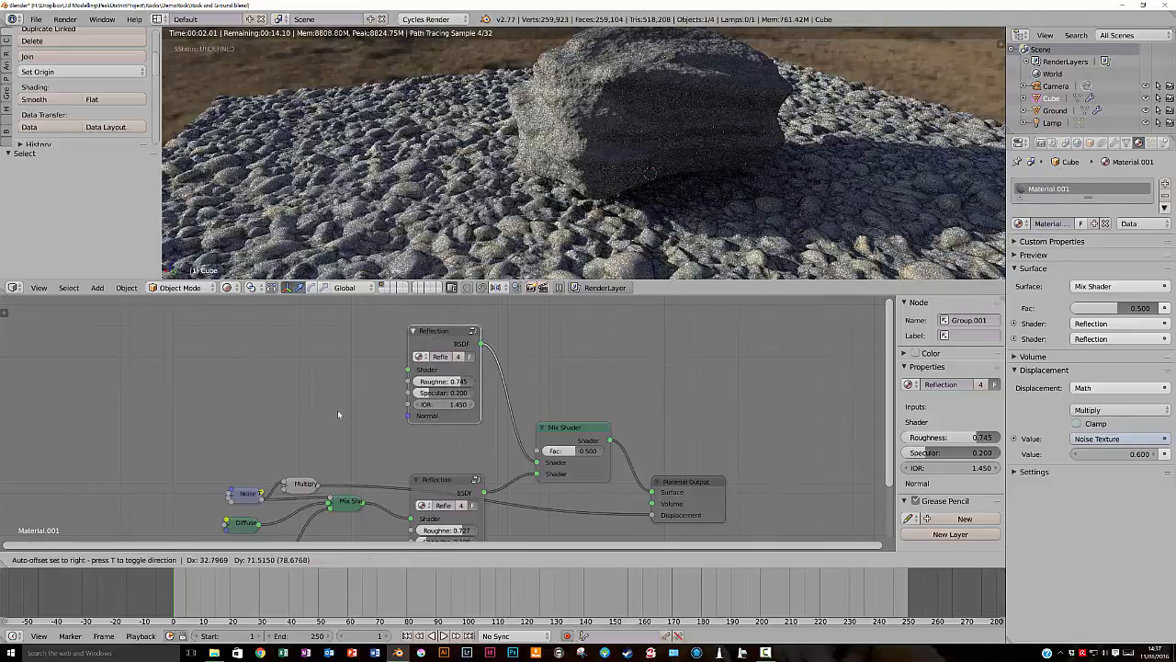
pyautogui.moveTo(338, 414); pyautogui.dragTo(339, 411)
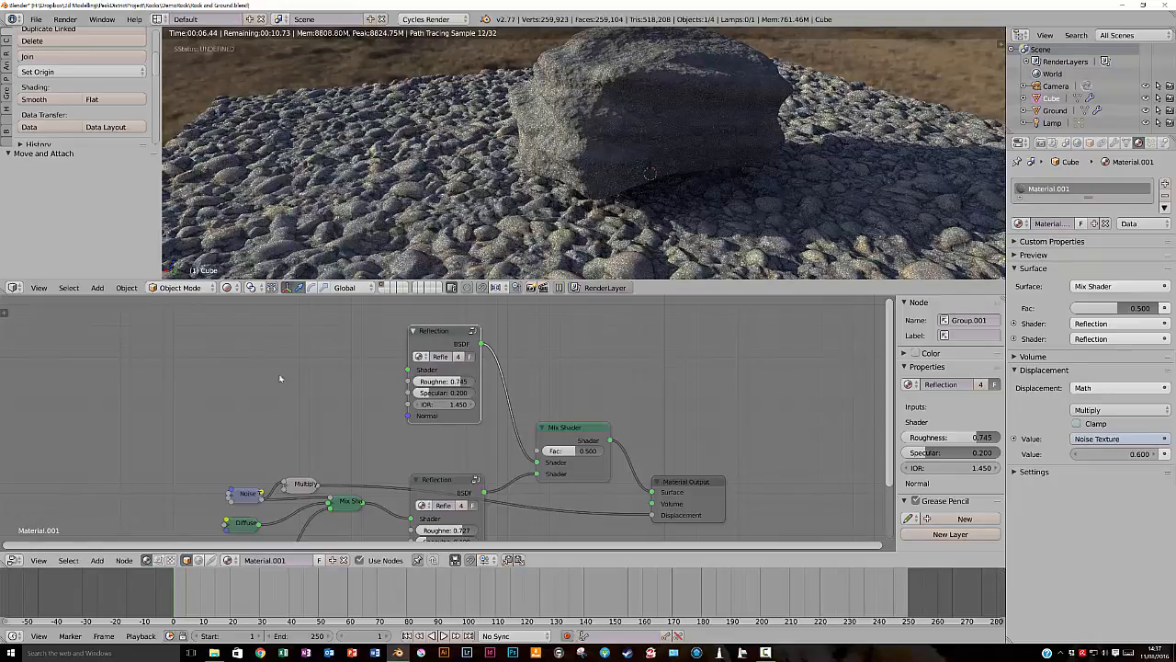
# - Add an Image Texture node beside the upper Reflection group and load RockMossyFull004_COL_VAR1_1K.jpg from the Textures folder
pyautogui.hotkey('shift', 'a')
pyautogui.moveTo(310, 386)
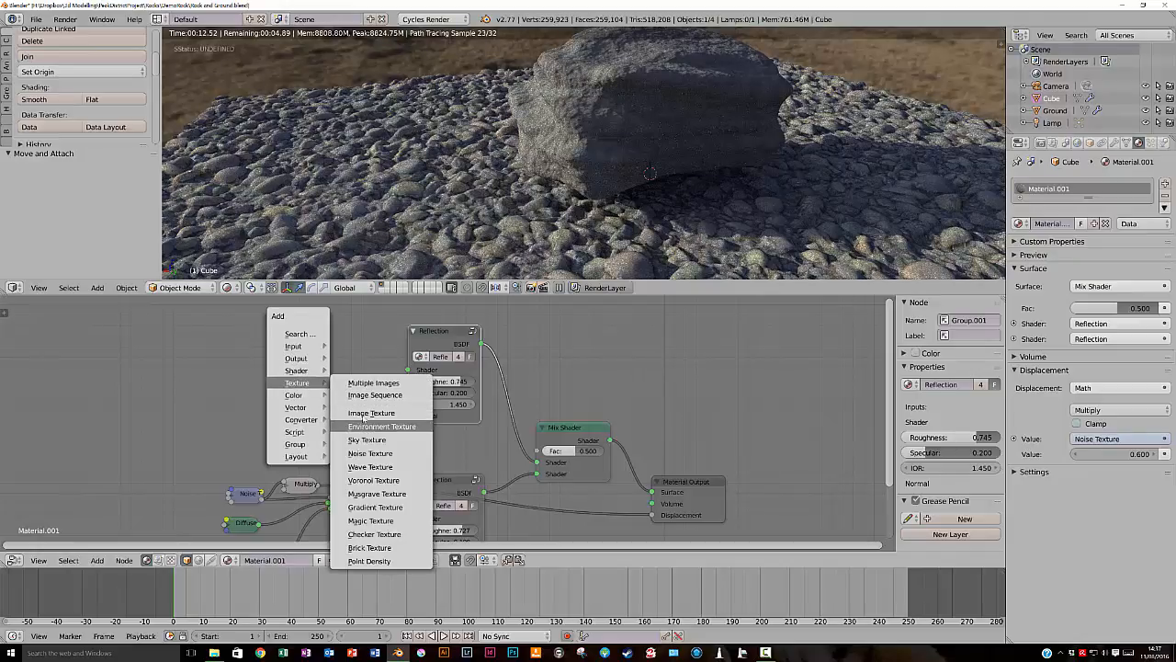
pyautogui.click(366, 413)
pyautogui.click(271, 323)
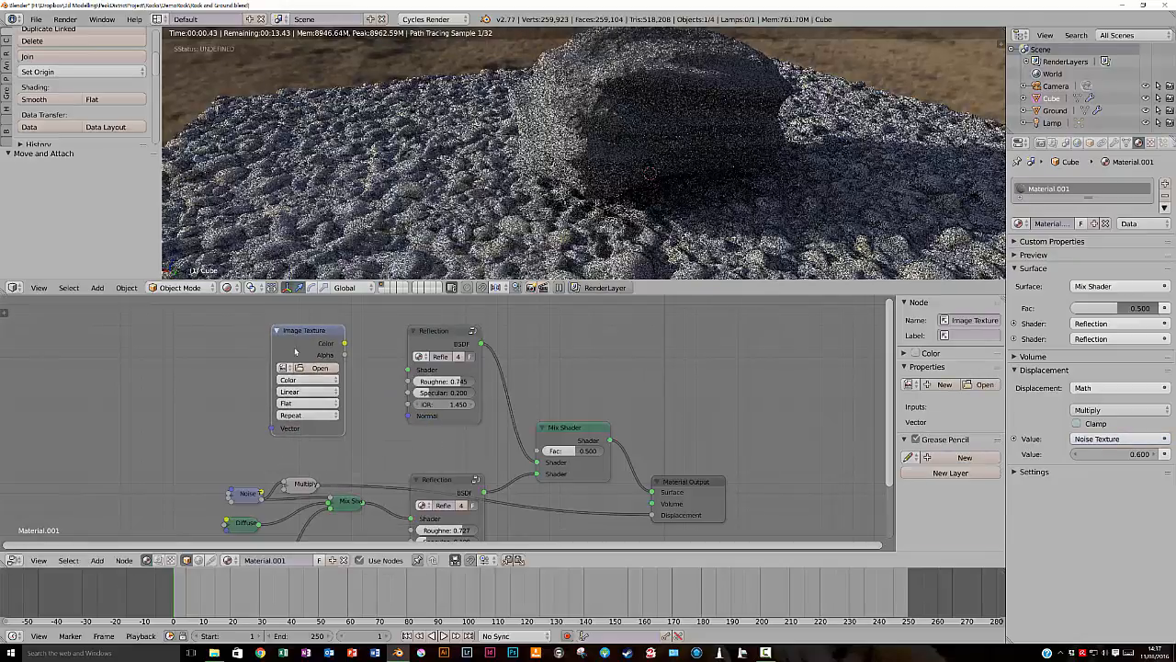
pyautogui.click(319, 372)
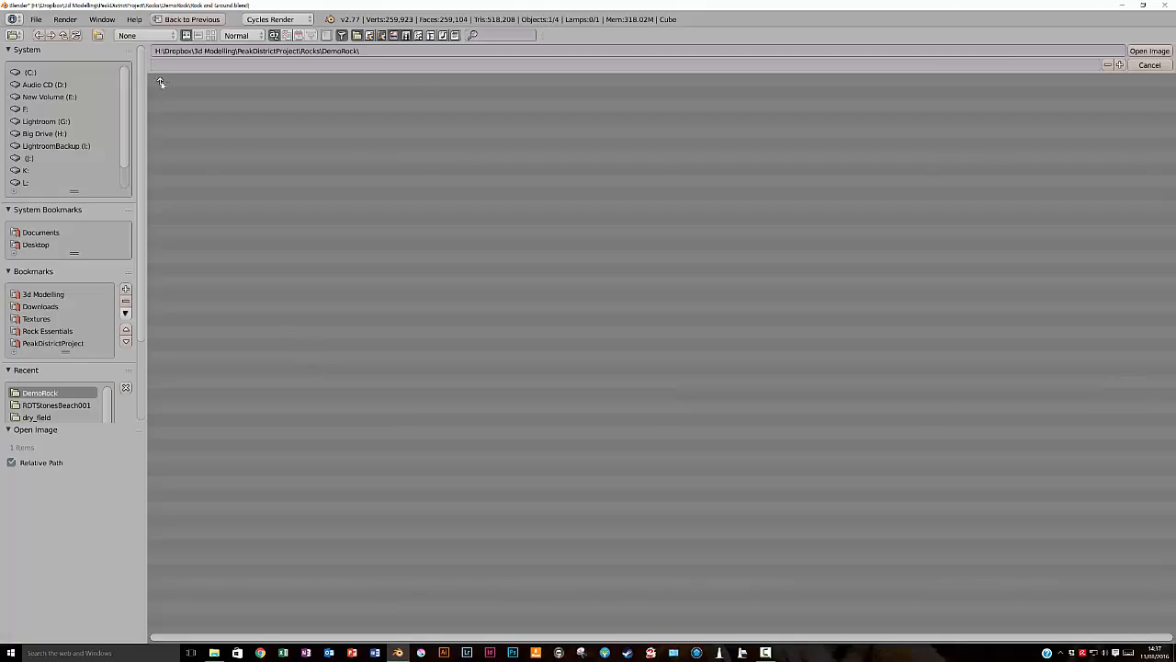
pyautogui.click(161, 83)
pyautogui.click(176, 118)
pyautogui.click(185, 95)
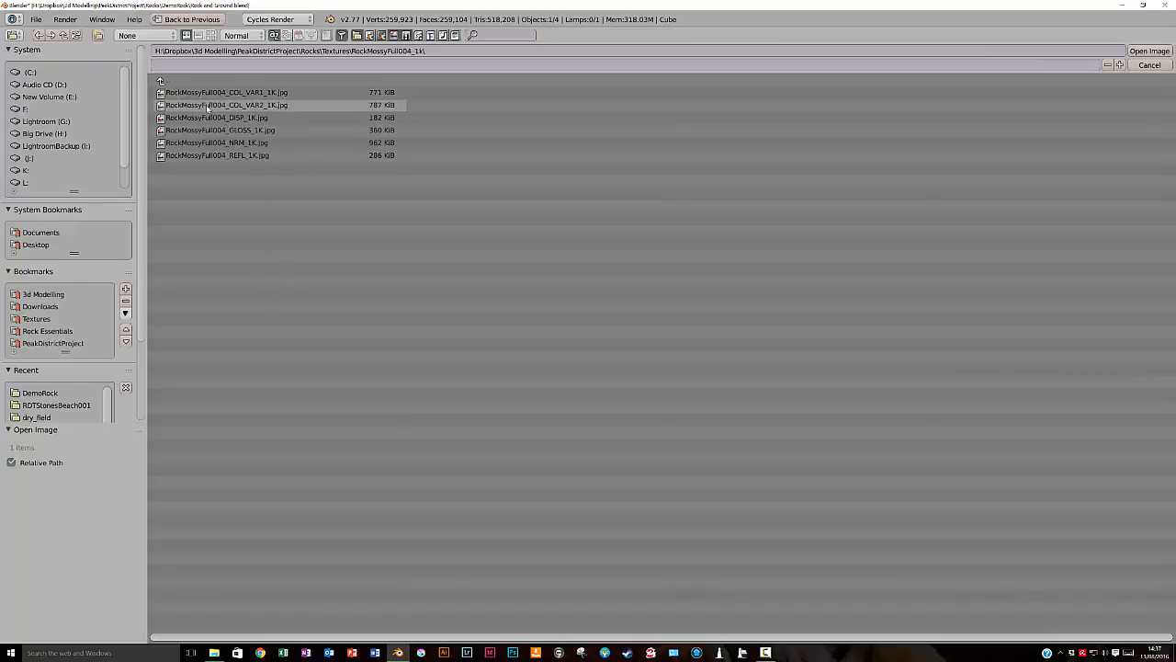
pyautogui.click(207, 96)
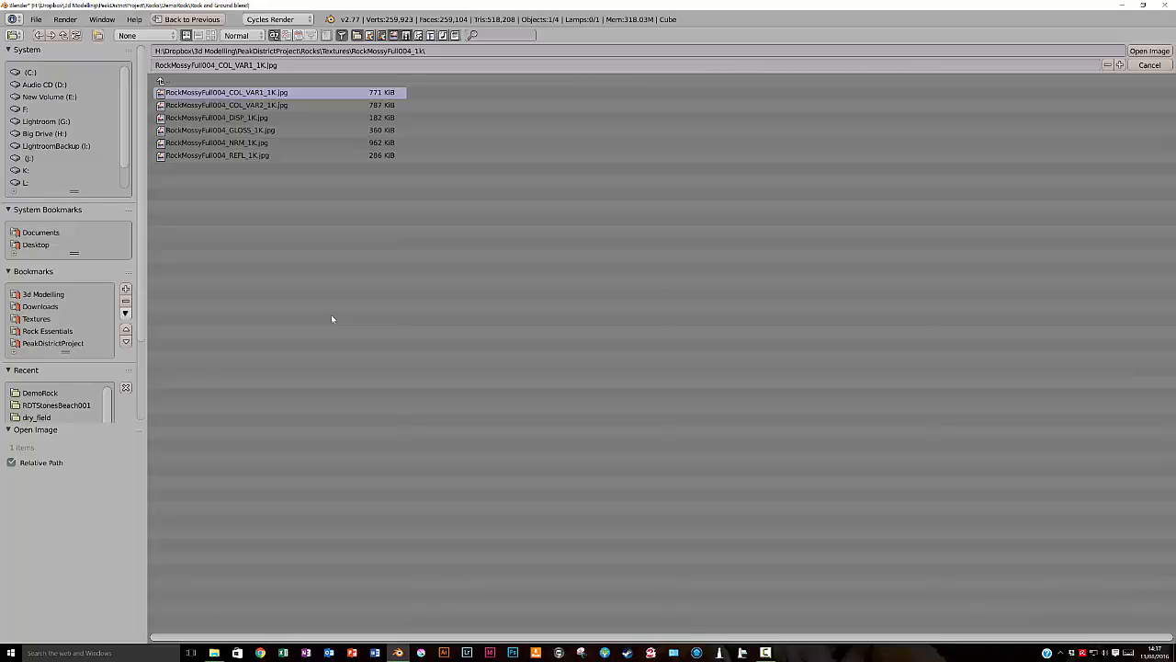
pyautogui.press('Return')
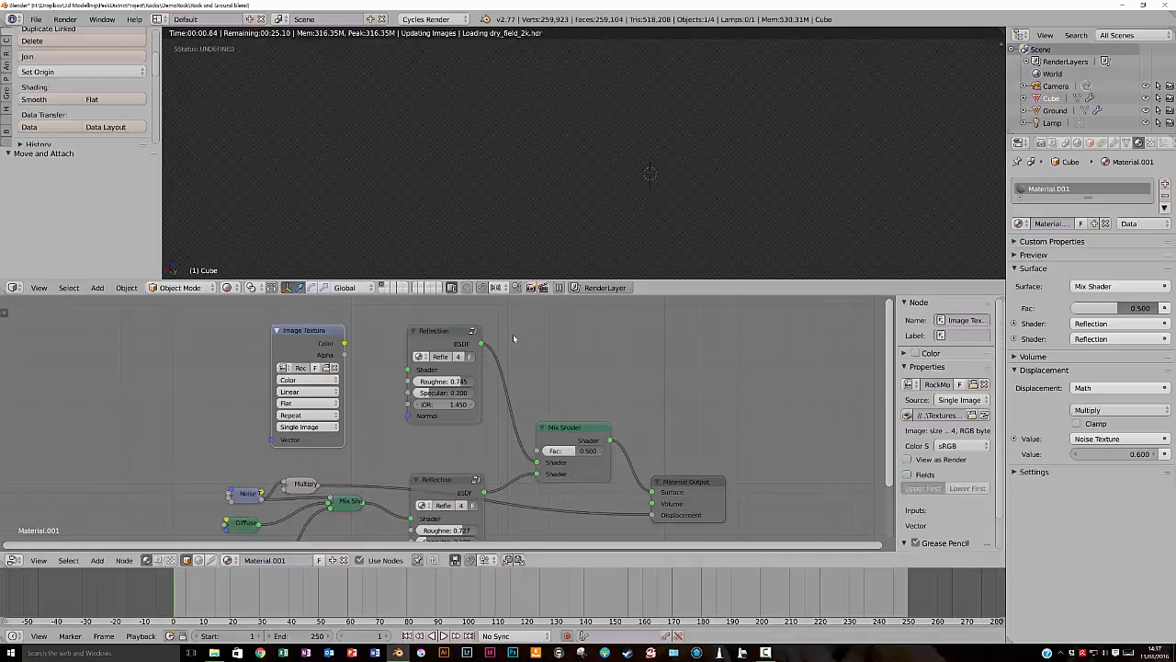
# - Add a Diffuse BSDF coloured by the Image Texture and feed it into the upper Reflection group's Shader input
pyautogui.moveTo(304, 332); pyautogui.dragTo(240, 318)
pyautogui.hotkey('shift', 'a')
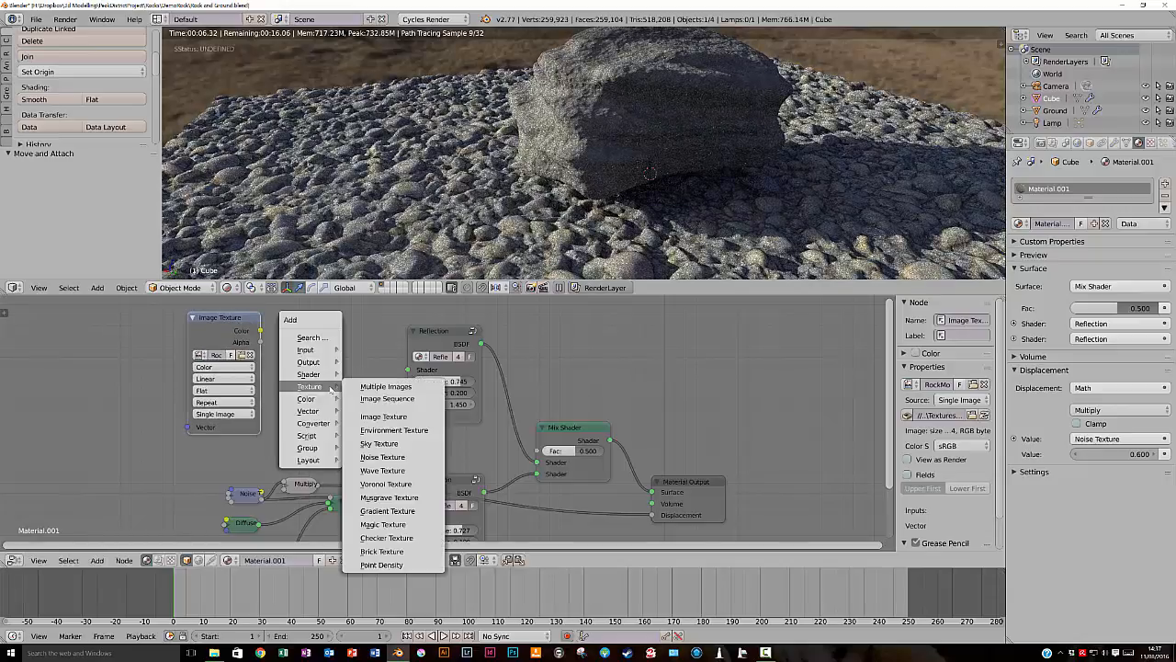
pyautogui.moveTo(309, 374)
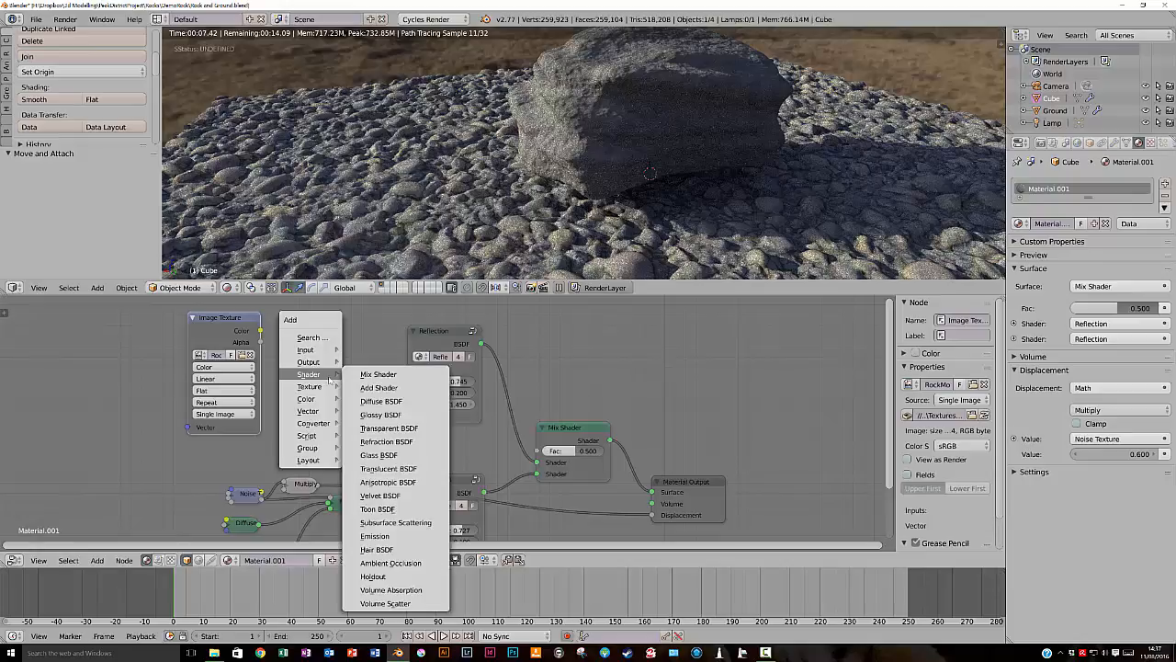
pyautogui.click(378, 401)
pyautogui.click(372, 374)
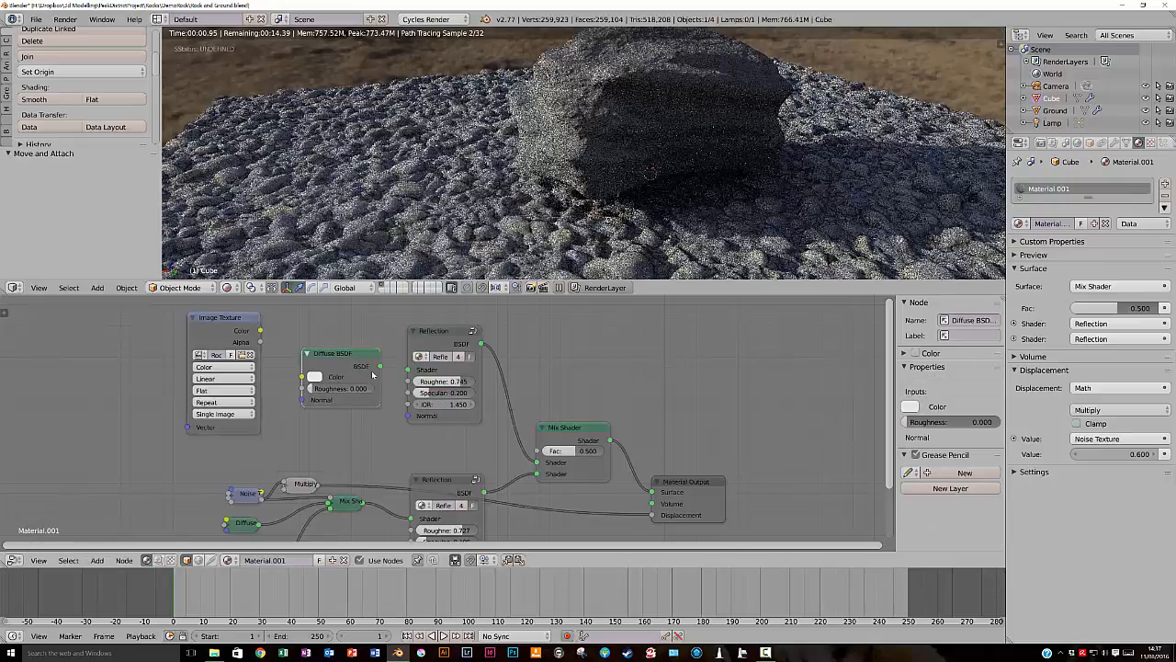
pyautogui.moveTo(379, 366); pyautogui.dragTo(408, 370)
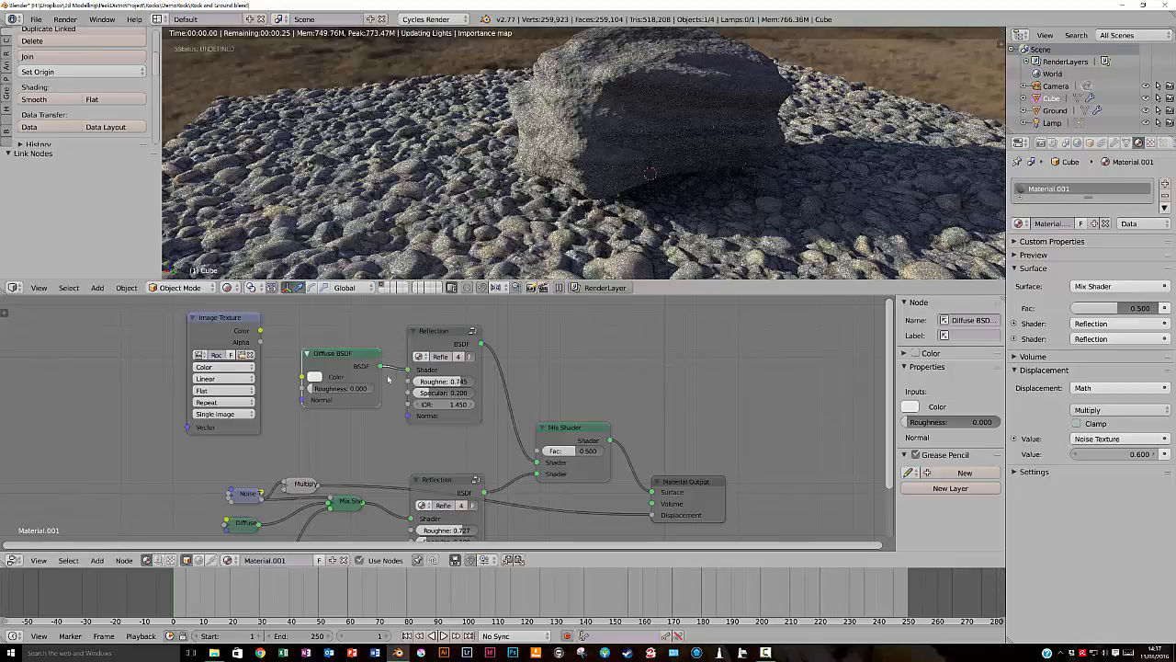
pyautogui.moveTo(261, 330); pyautogui.dragTo(302, 377)
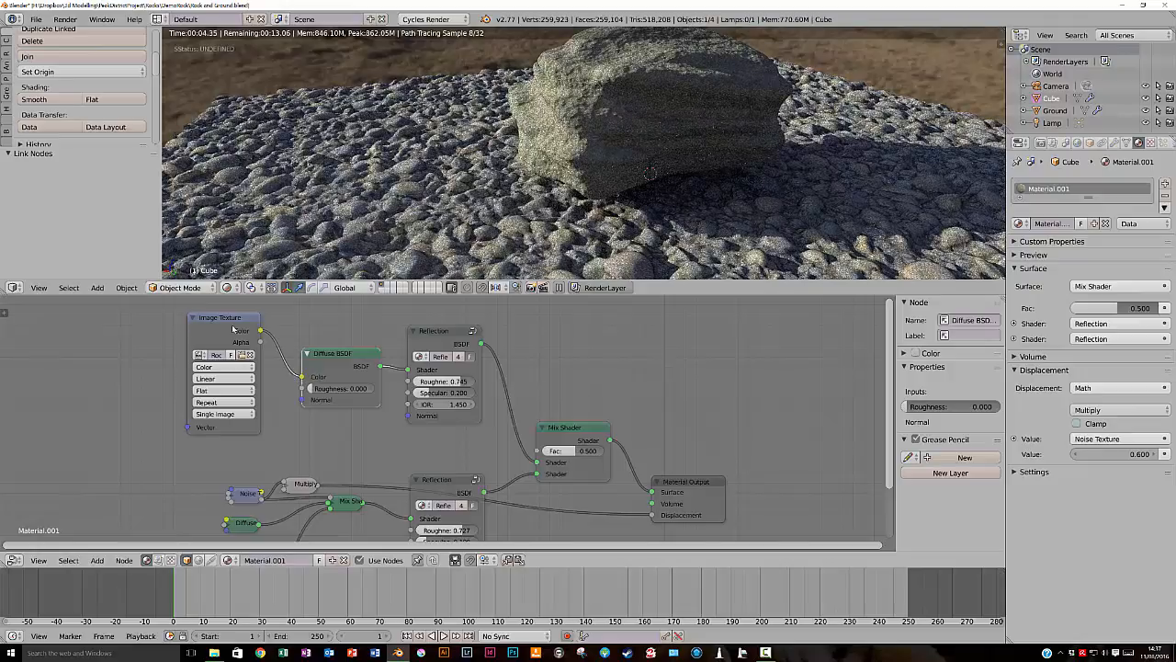
# - Shift the Image Texture, Diffuse BSDF and upper Reflection nodes away from the new Mix Shader, and raise the Mix Shader
pyautogui.moveTo(219, 320); pyautogui.dragTo(130, 331)
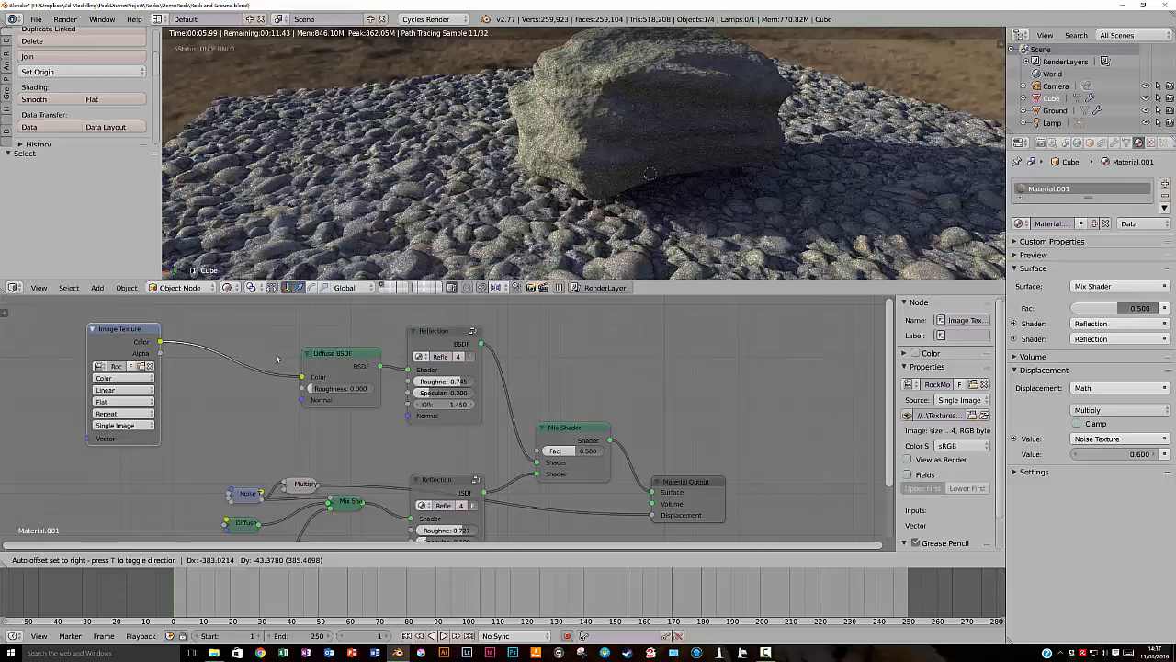
pyautogui.moveTo(342, 355); pyautogui.dragTo(246, 347)
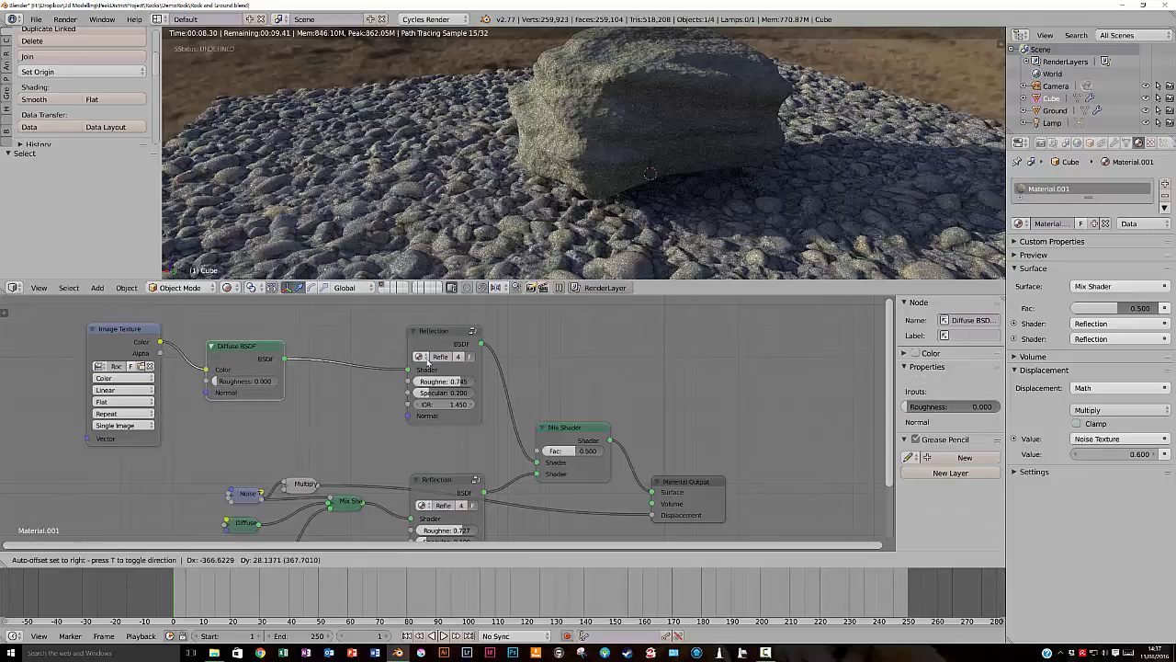
pyautogui.moveTo(442, 333); pyautogui.dragTo(353, 340)
pyautogui.moveTo(570, 427); pyautogui.dragTo(582, 393)
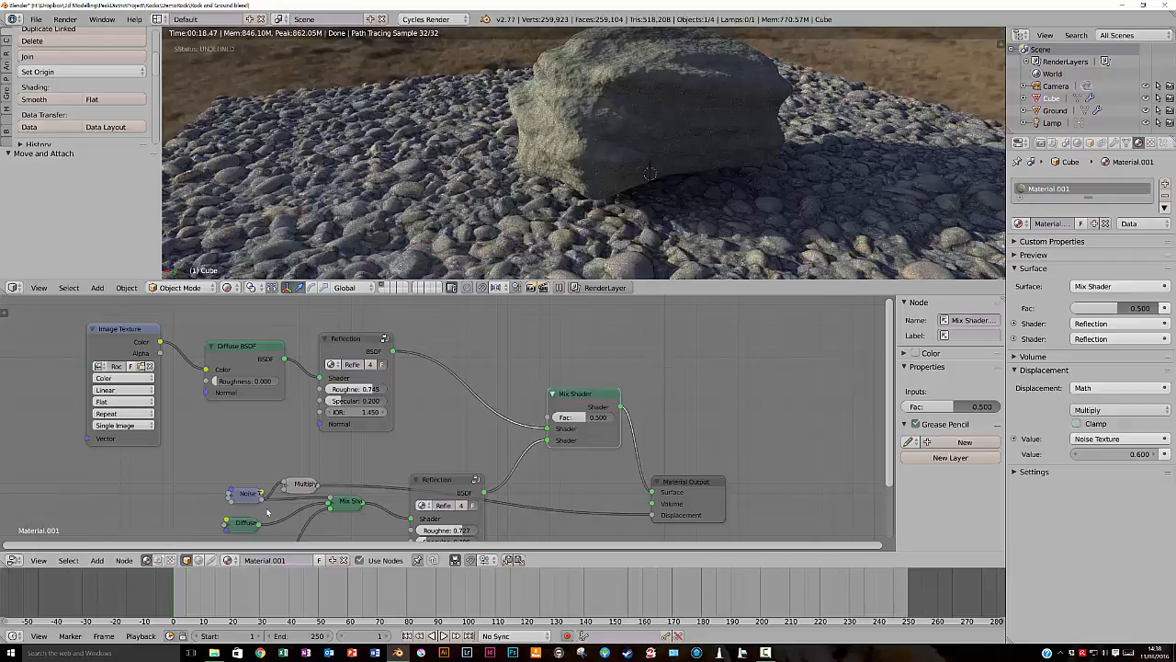
# - Try driving the new Mix Shader's factor with the existing Noise Texture
pyautogui.moveTo(262, 496); pyautogui.dragTo(548, 419)
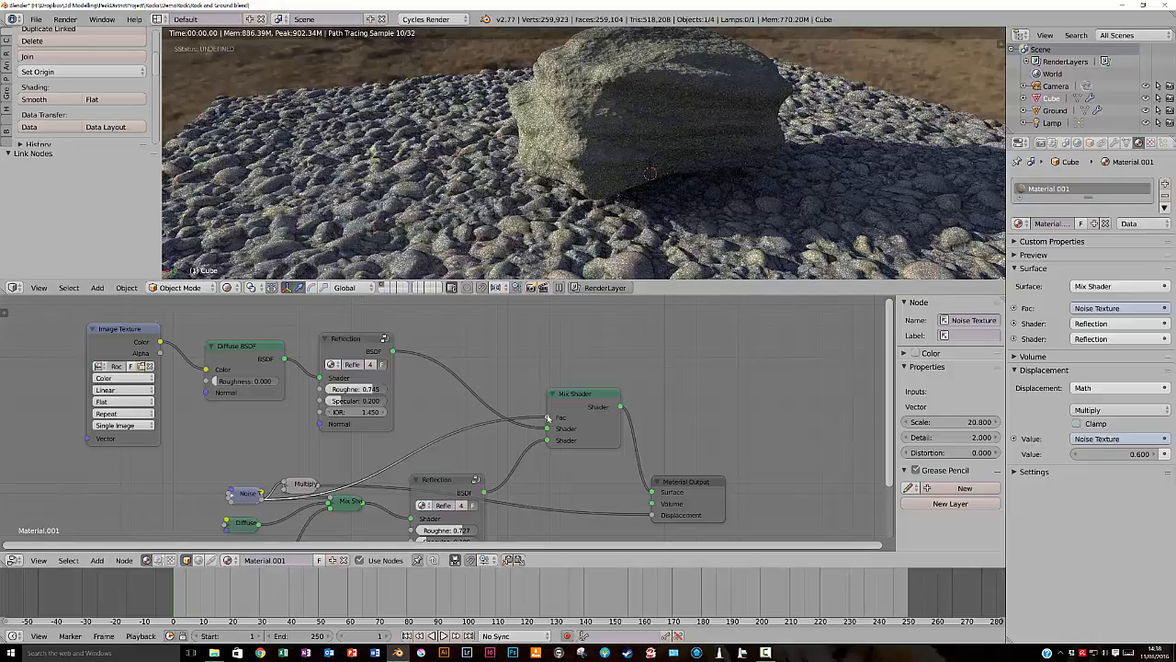
pyautogui.moveTo(549, 418); pyautogui.dragTo(437, 416)
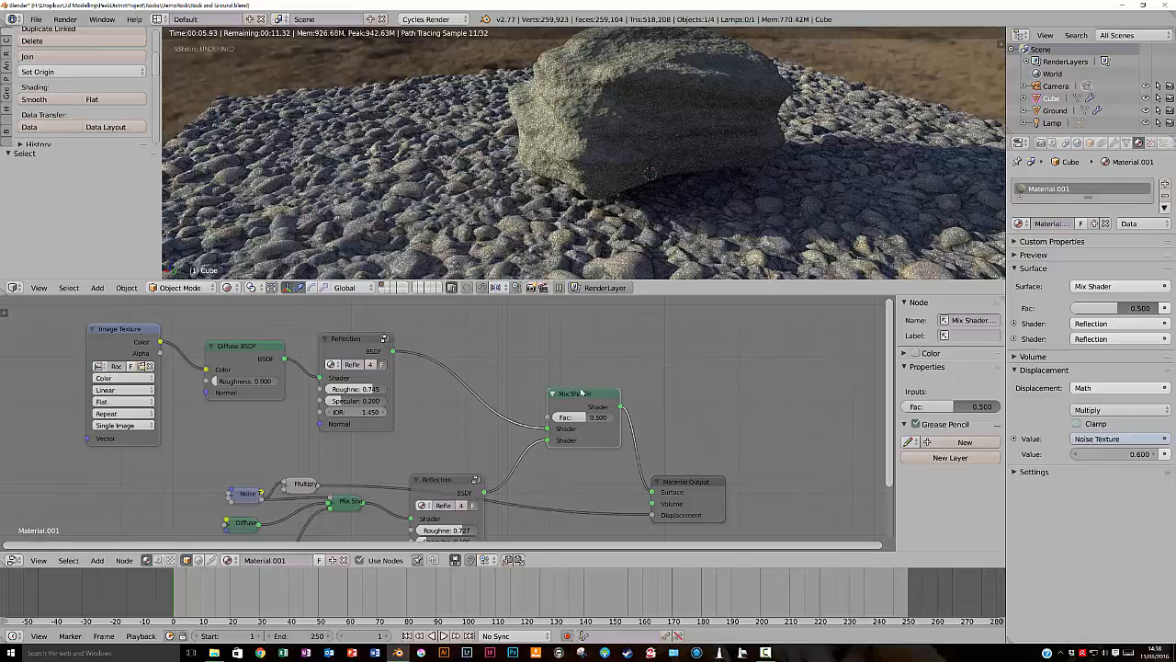
pyautogui.moveTo(577, 394); pyautogui.dragTo(585, 388)
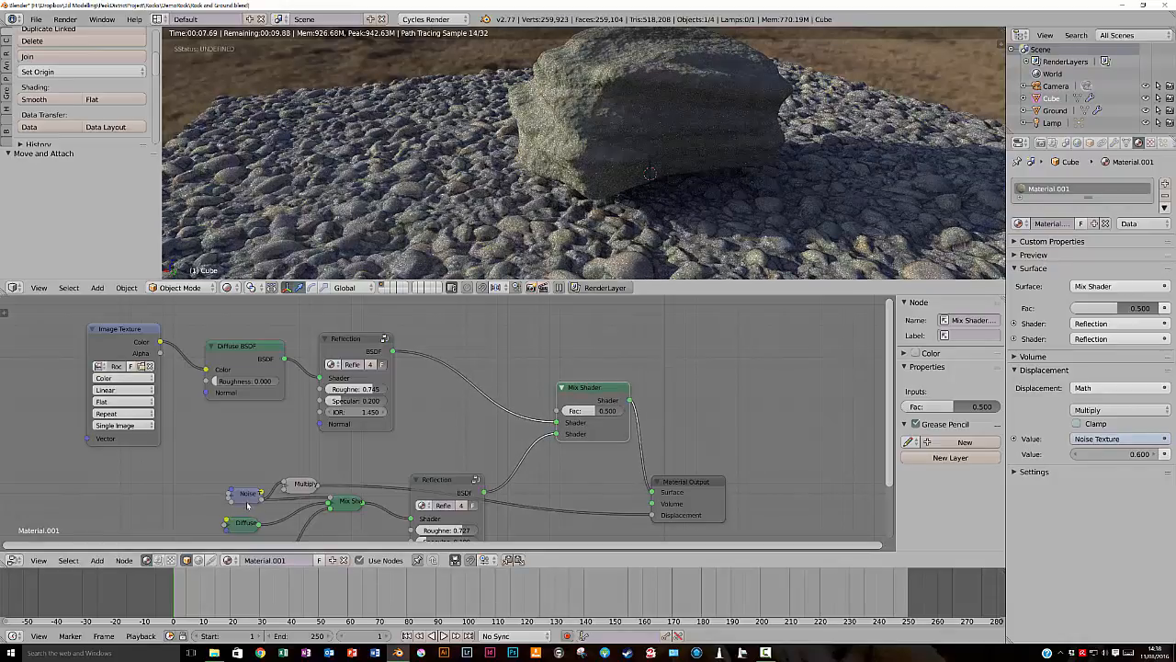
# - Lower the upper Reflection group, add a Noise Texture above it, and link its Fac output to the new Mix Shader's factor
pyautogui.moveTo(342, 340); pyautogui.dragTo(370, 335)
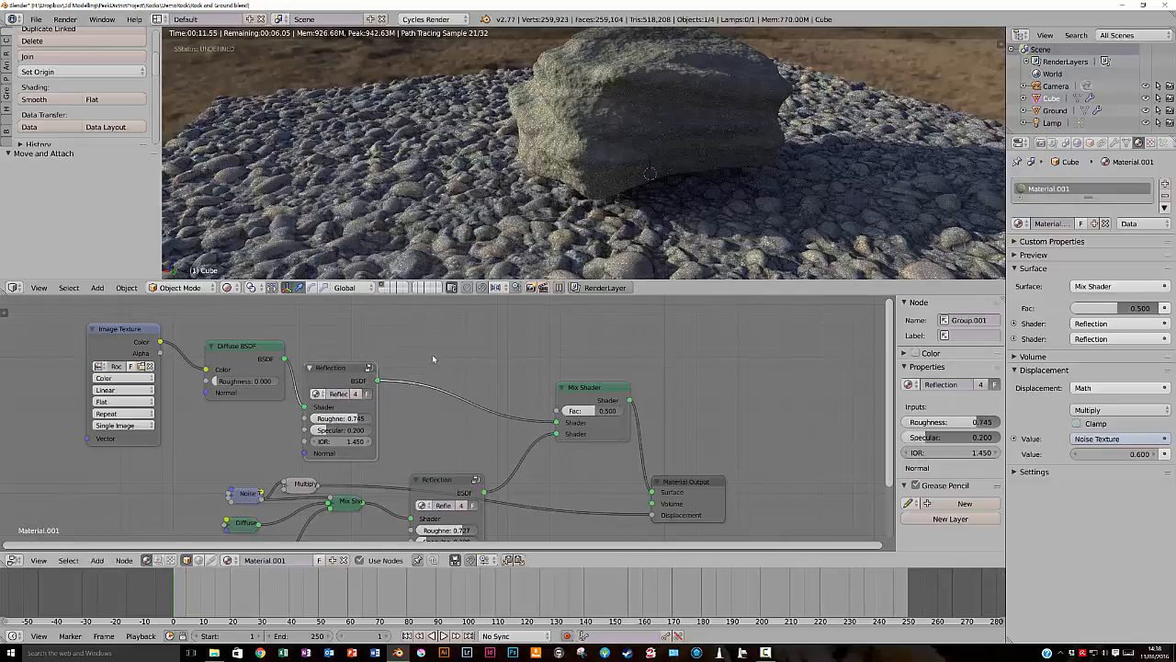
pyautogui.hotkey('shift', 'a')
pyautogui.moveTo(422, 369)
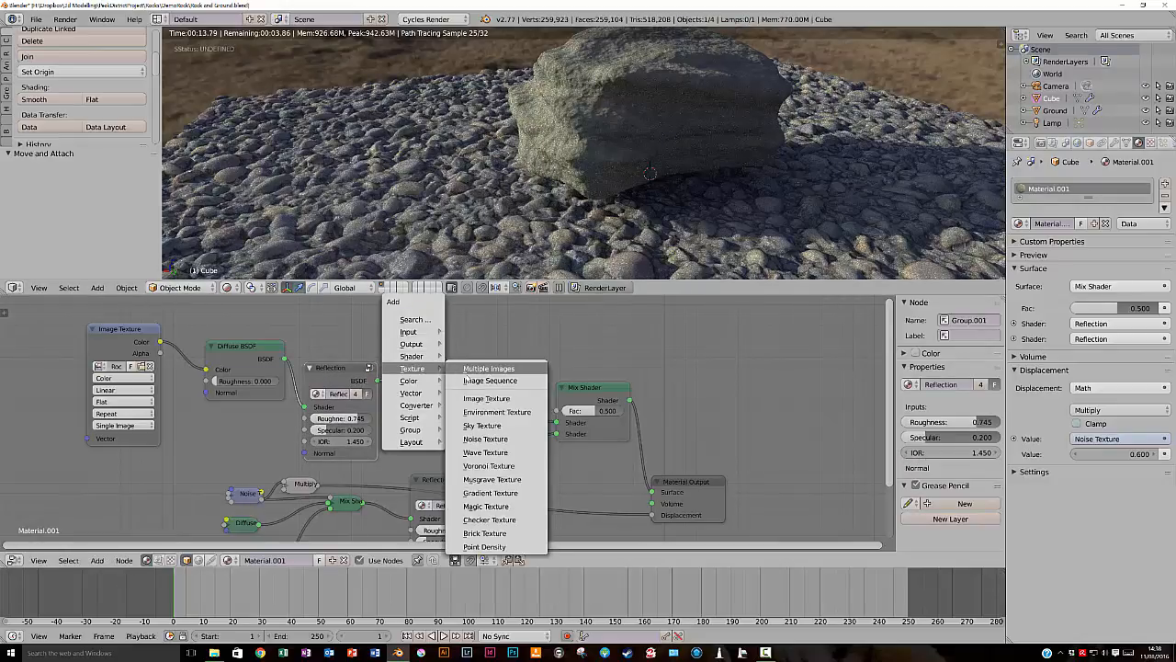
pyautogui.click(477, 439)
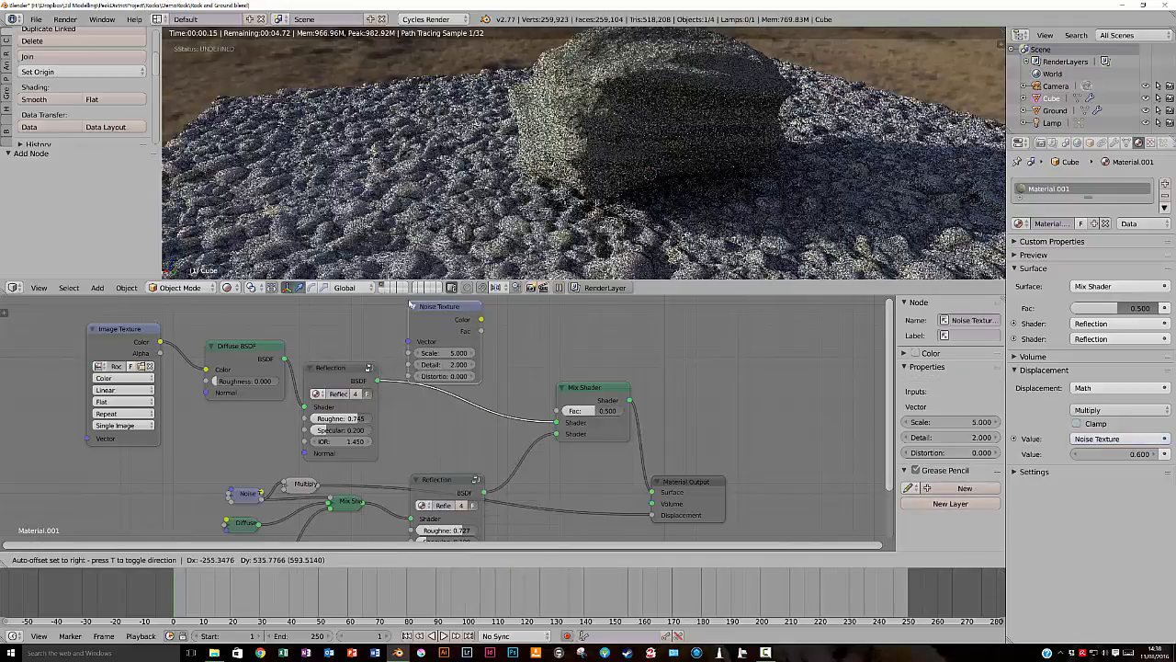
pyautogui.click(411, 294)
pyautogui.moveTo(480, 325); pyautogui.dragTo(555, 410)
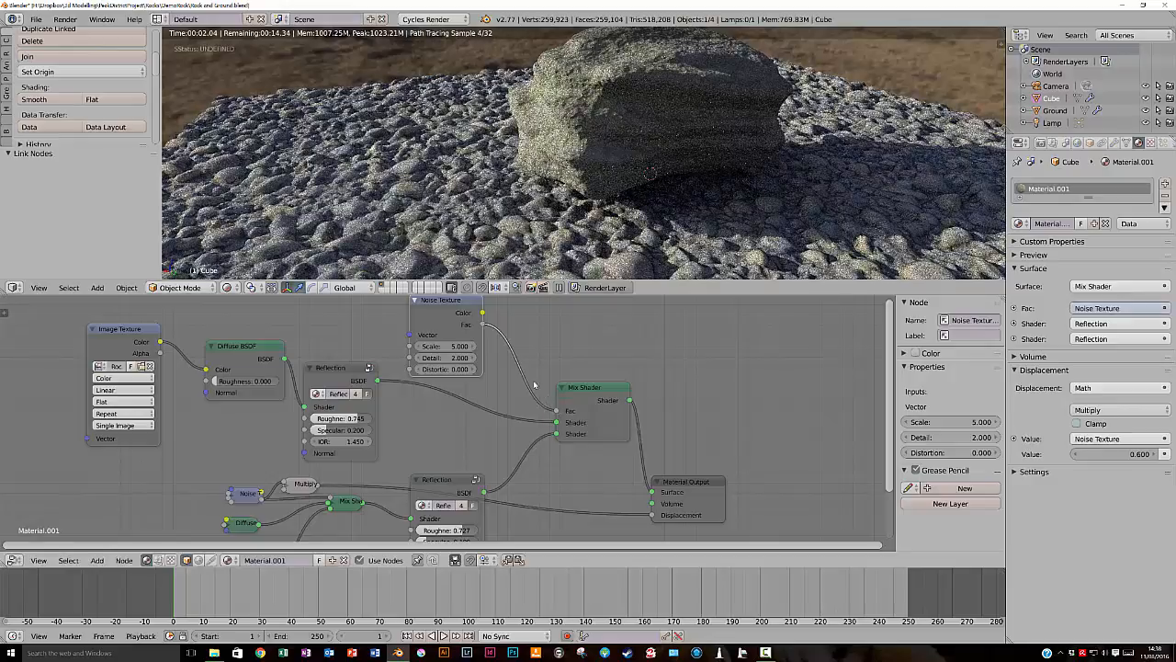
# - Set the new Noise Texture's scale to 18.7 and detail to 16, and view the rendered rock from a higher angle
pyautogui.moveTo(427, 346); pyautogui.dragTo(492, 362)
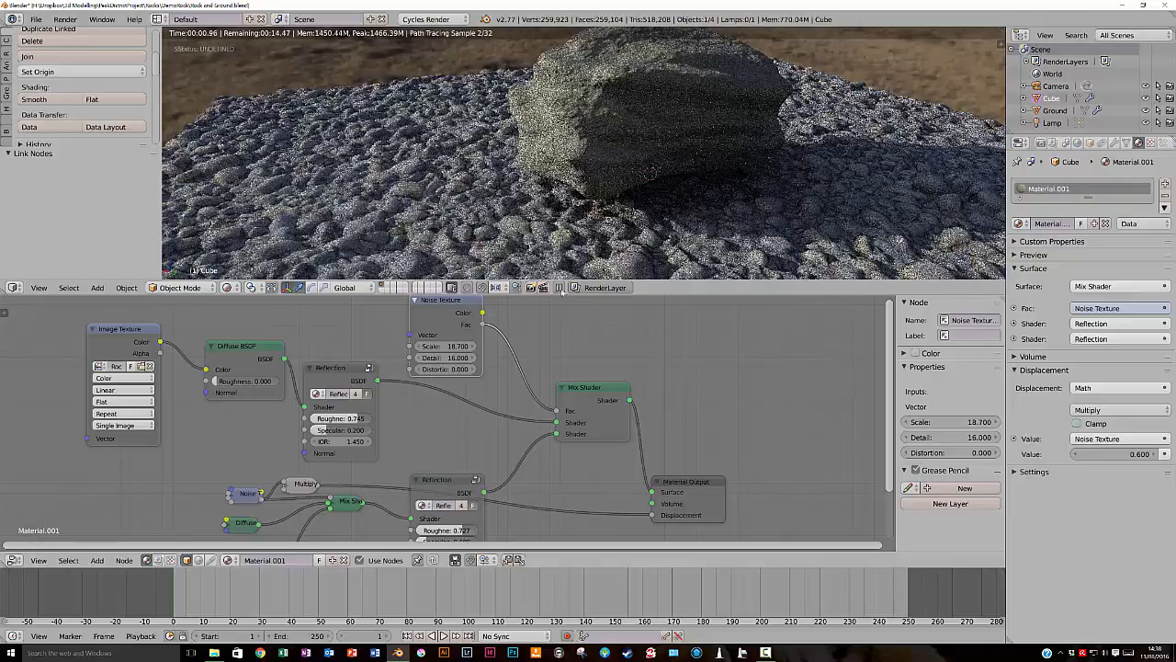
pyautogui.moveTo(619, 104); pyautogui.dragTo(613, 130, button='middle')
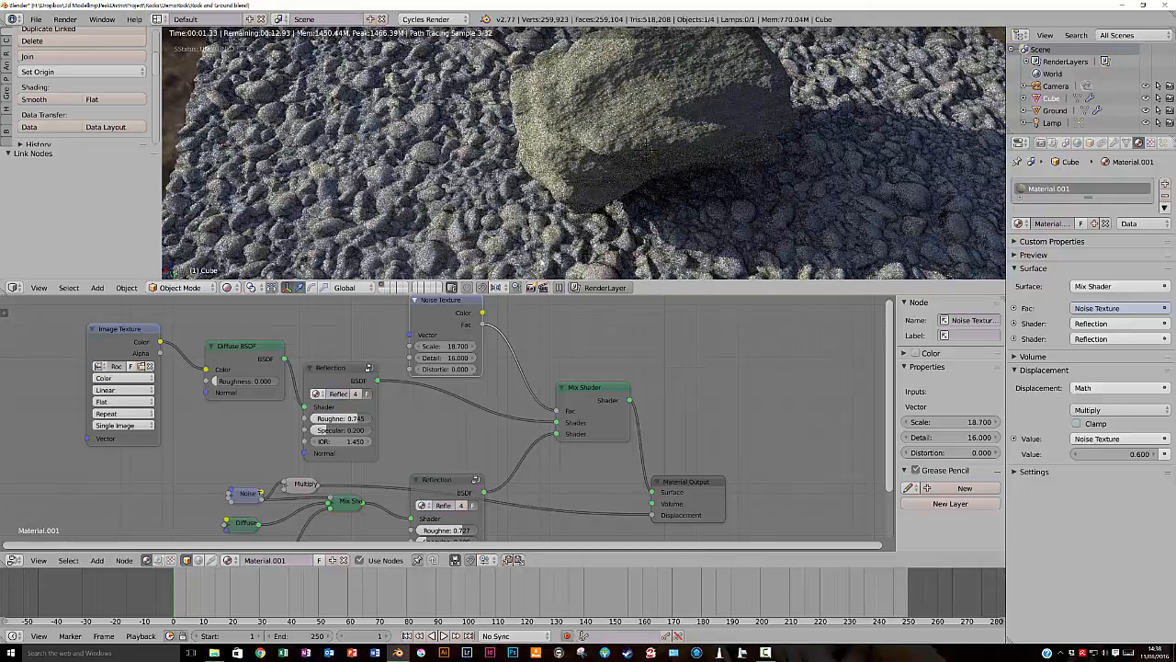
# - Set the new Noise Texture's scale to 23.5, preview its Color and Fac outputs on the rock, and restore the Mix Shader's output
pyautogui.moveTo(447, 347); pyautogui.dragTo(459, 348)
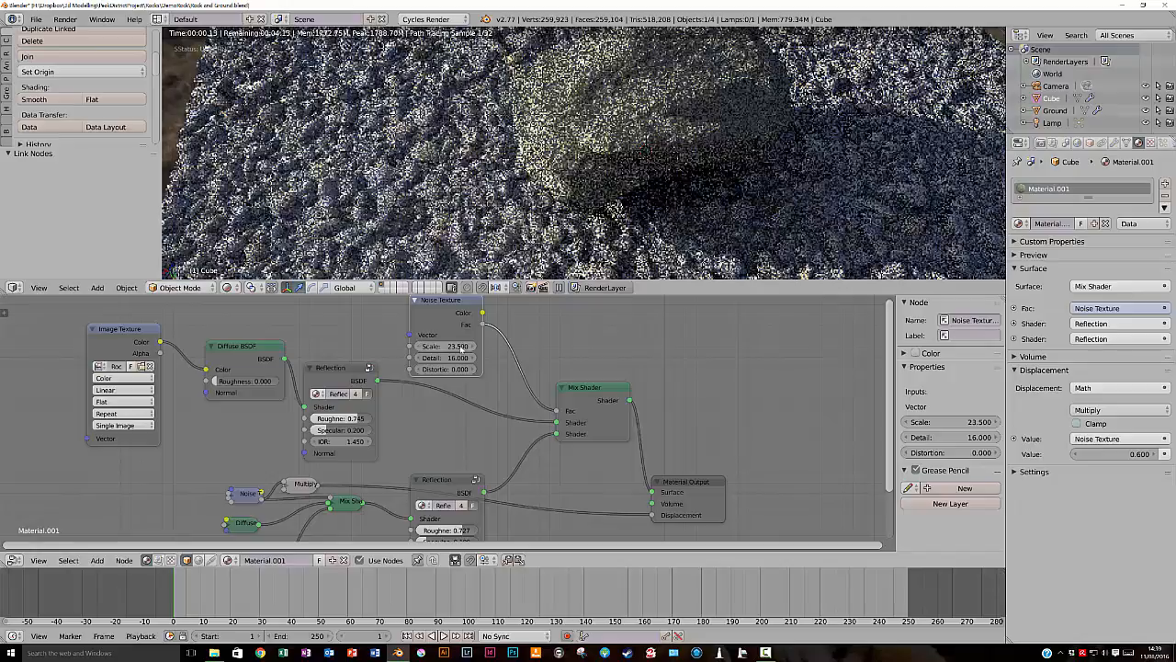
pyautogui.keyDown('ctrl'); pyautogui.keyDown('shift'); pyautogui.click(451, 312); pyautogui.keyUp('shift'); pyautogui.keyUp('ctrl')
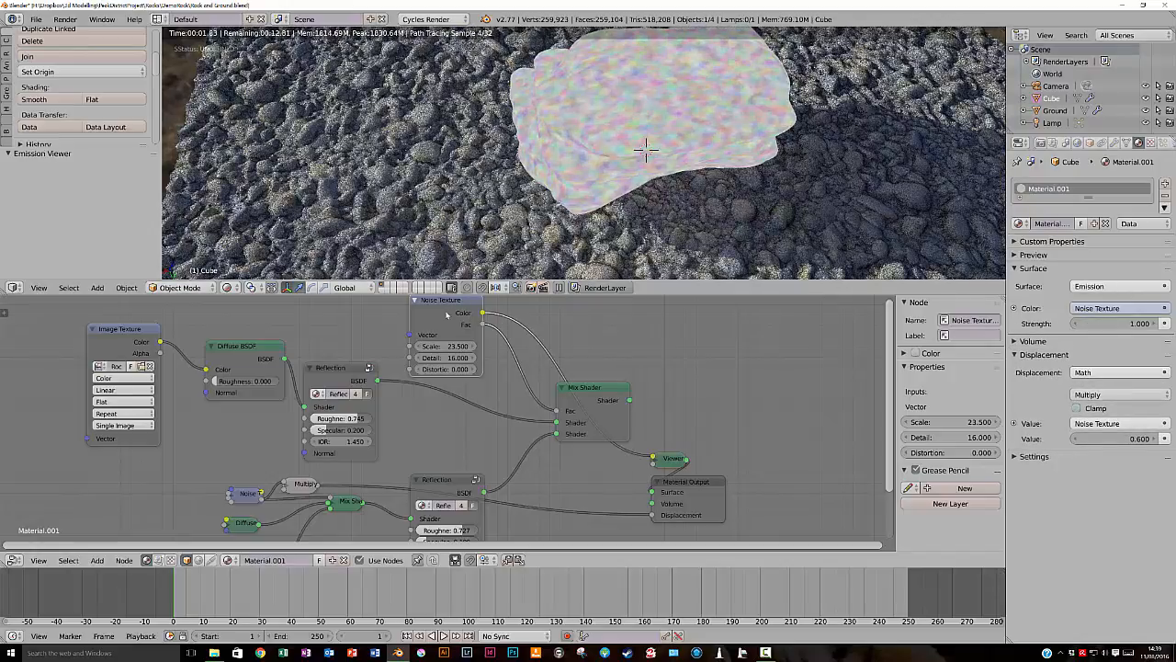
pyautogui.keyDown('ctrl'); pyautogui.keyDown('shift'); pyautogui.click(448, 314); pyautogui.keyUp('shift'); pyautogui.keyUp('ctrl')
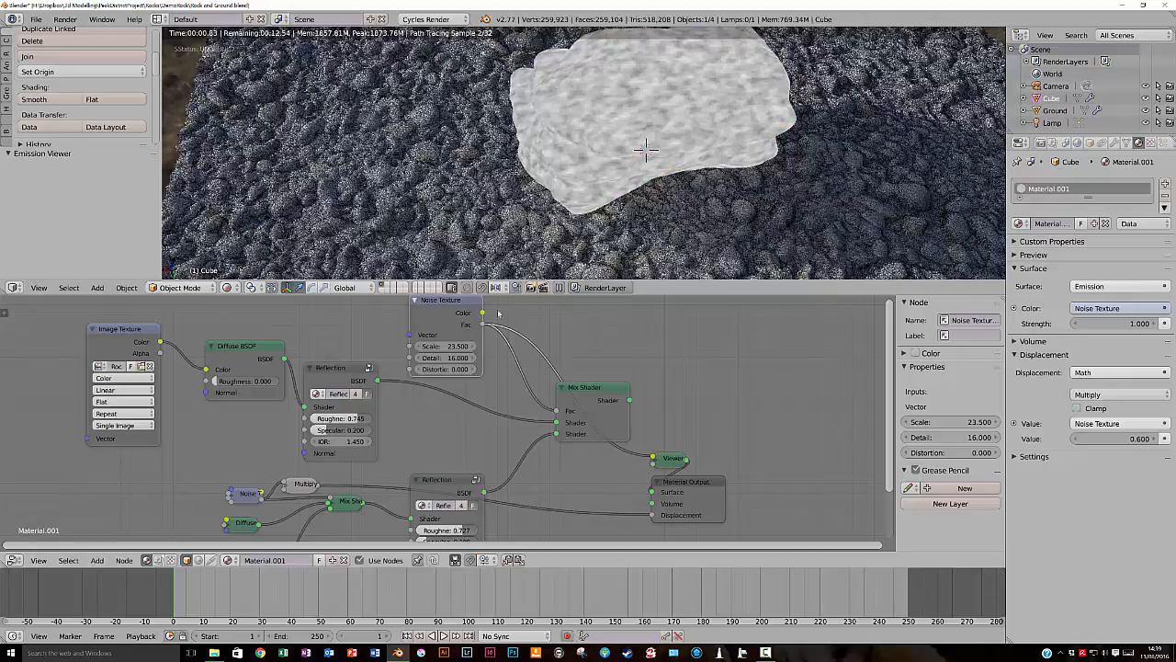
pyautogui.moveTo(430, 303); pyautogui.dragTo(411, 304)
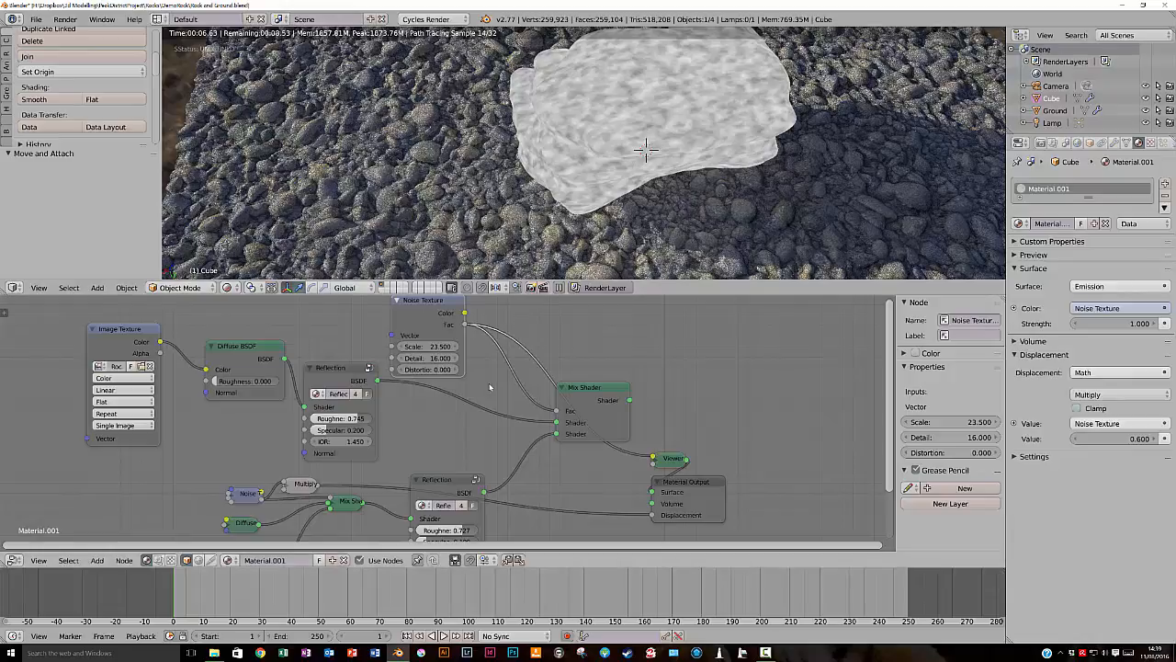
pyautogui.keyDown('ctrl'); pyautogui.keyDown('shift'); pyautogui.click(609, 402); pyautogui.keyUp('shift'); pyautogui.keyUp('ctrl')
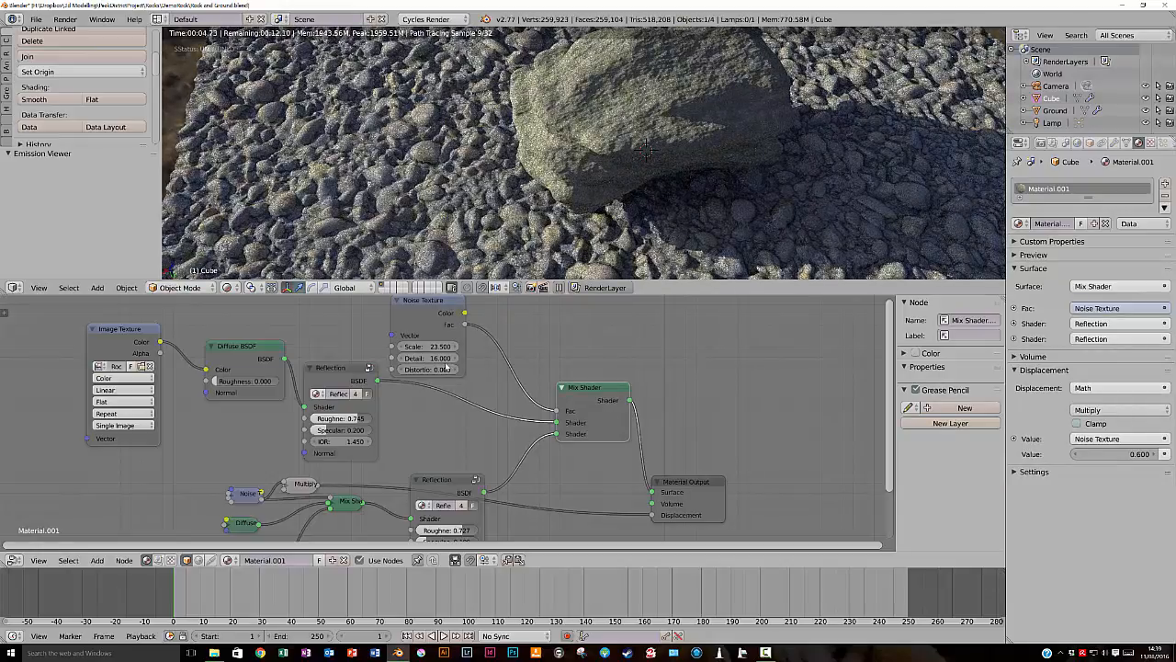
# - Insert a ColorRamp node on the link between the upper Noise Texture's Fac output and the Mix Shader's factor
pyautogui.hotkey('shift', 'a')
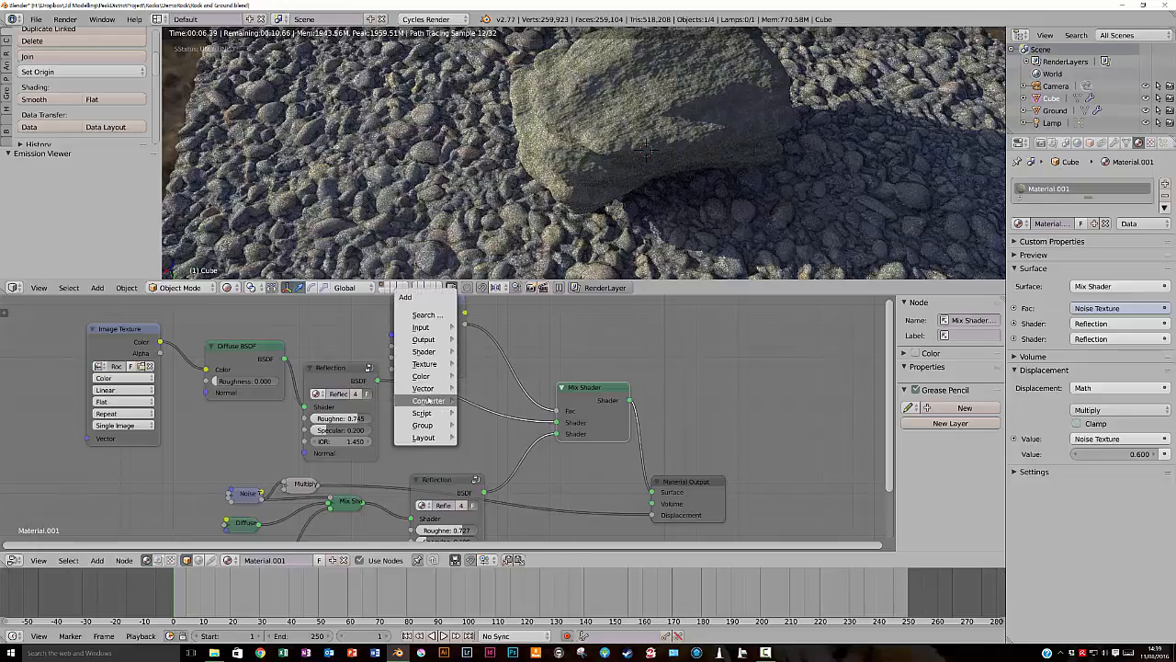
pyautogui.moveTo(428, 400)
pyautogui.click(488, 414)
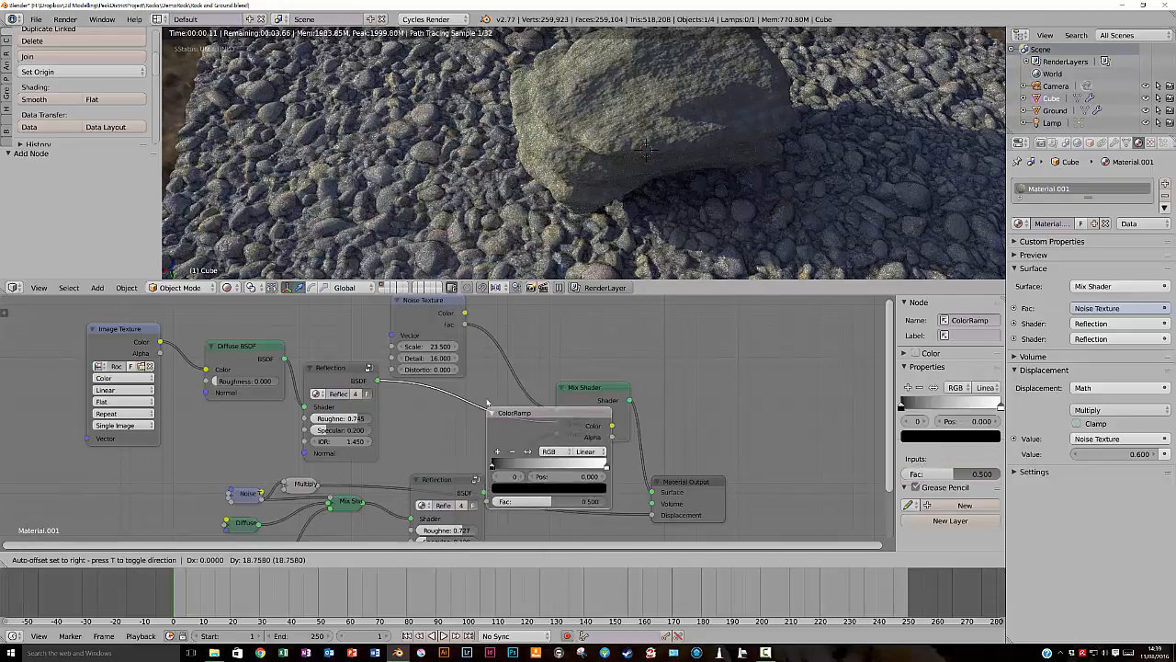
pyautogui.click(565, 339)
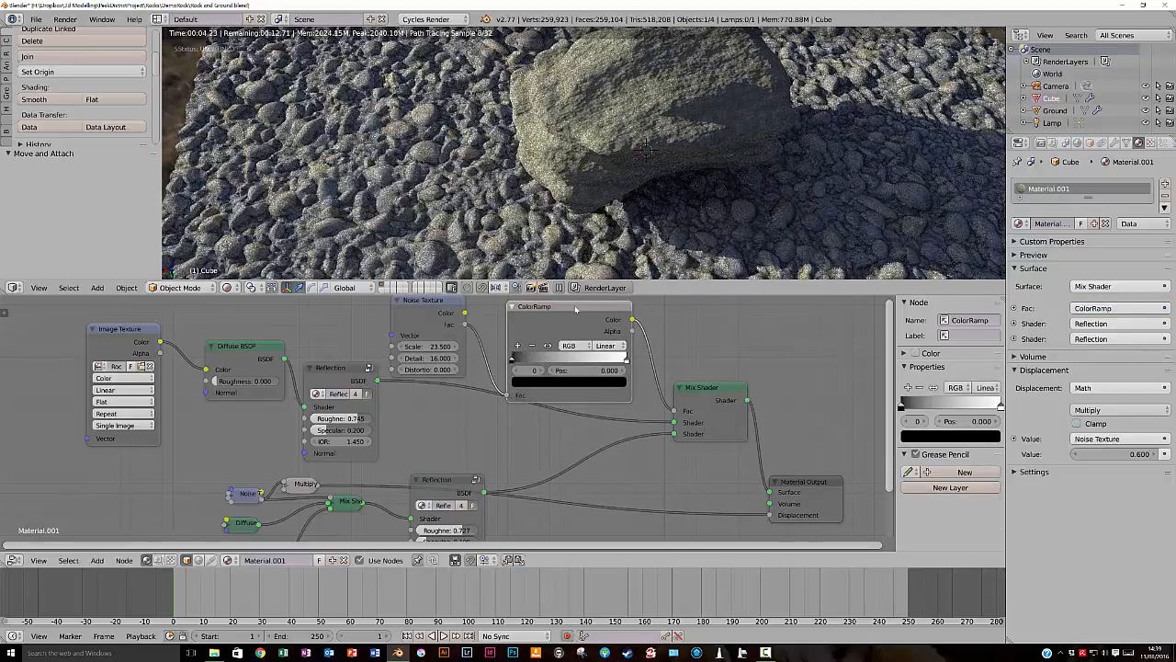
# - Preview the ColorRamp on the rock, place its black stop at 0.291 and white stop at 0.718, and check the full Mix Shader
pyautogui.keyDown('ctrl'); pyautogui.keyDown('shift'); pyautogui.click(576, 309); pyautogui.keyUp('shift'); pyautogui.keyUp('ctrl')
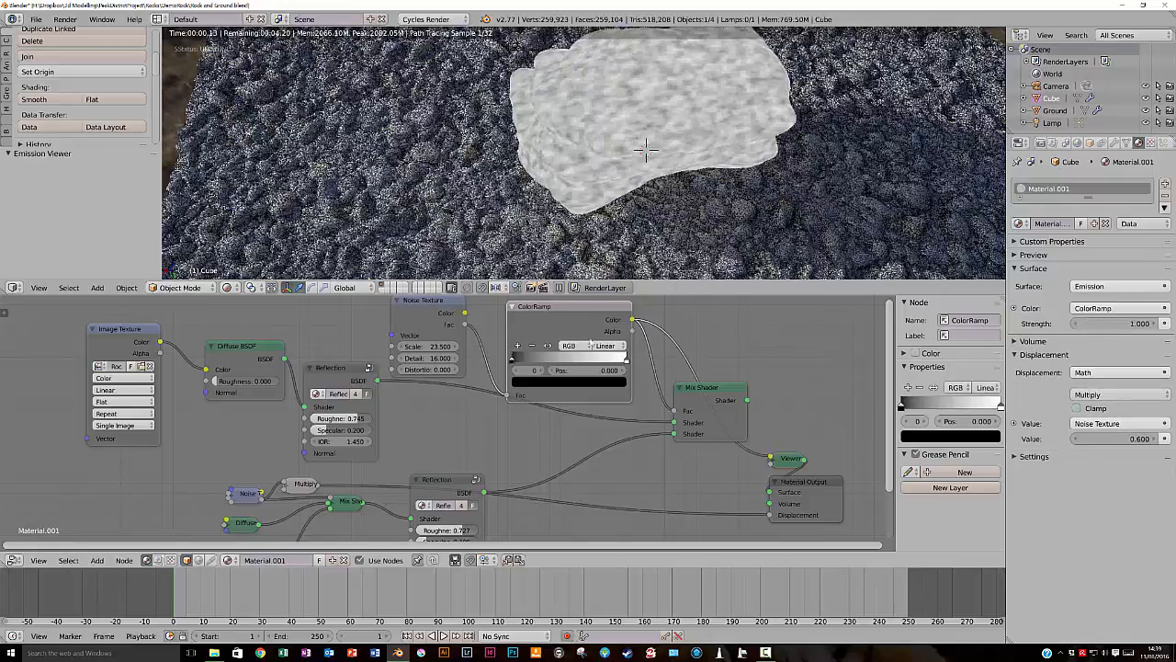
pyautogui.scroll(3, 513, 354)
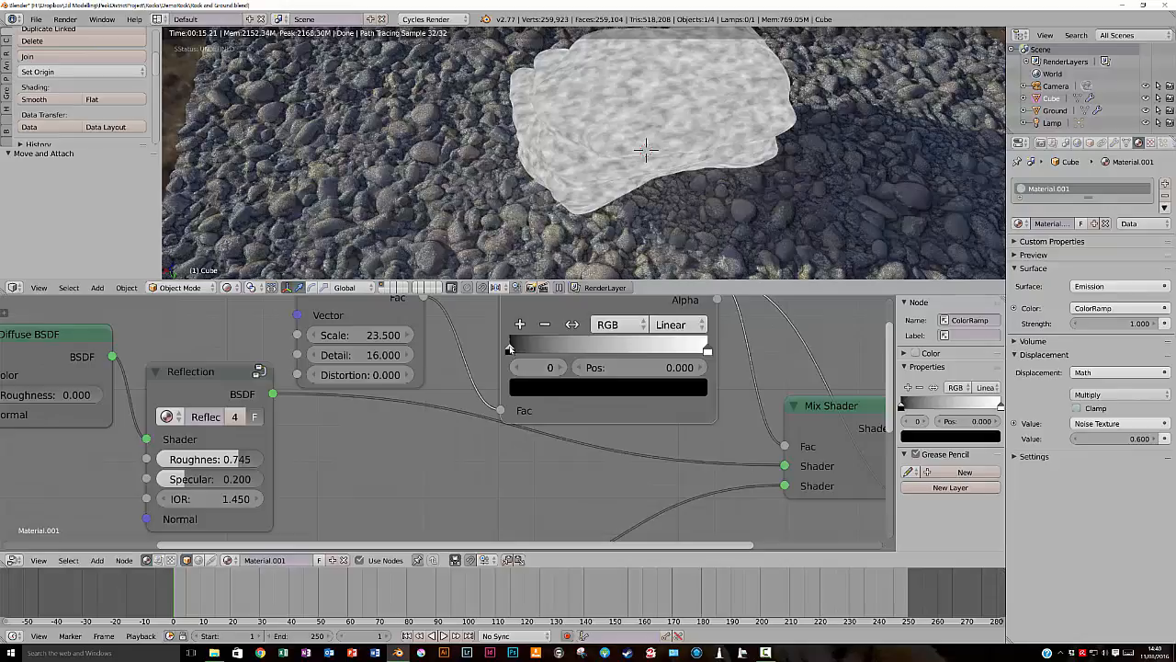
pyautogui.moveTo(511, 350); pyautogui.dragTo(554, 359)
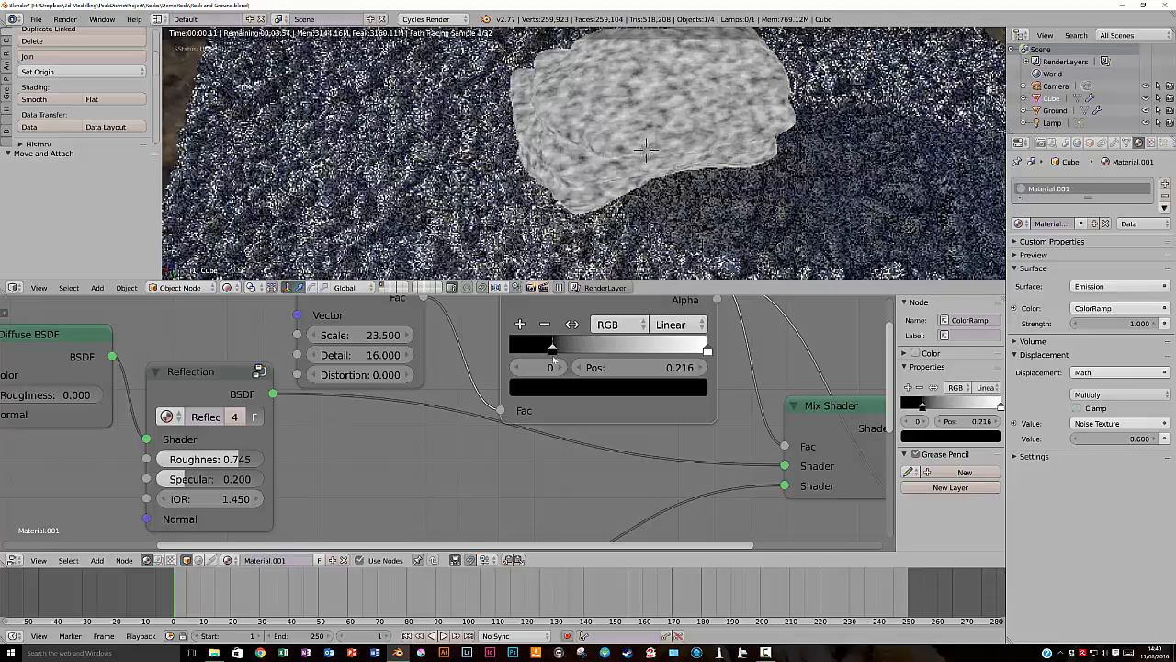
pyautogui.click(708, 351)
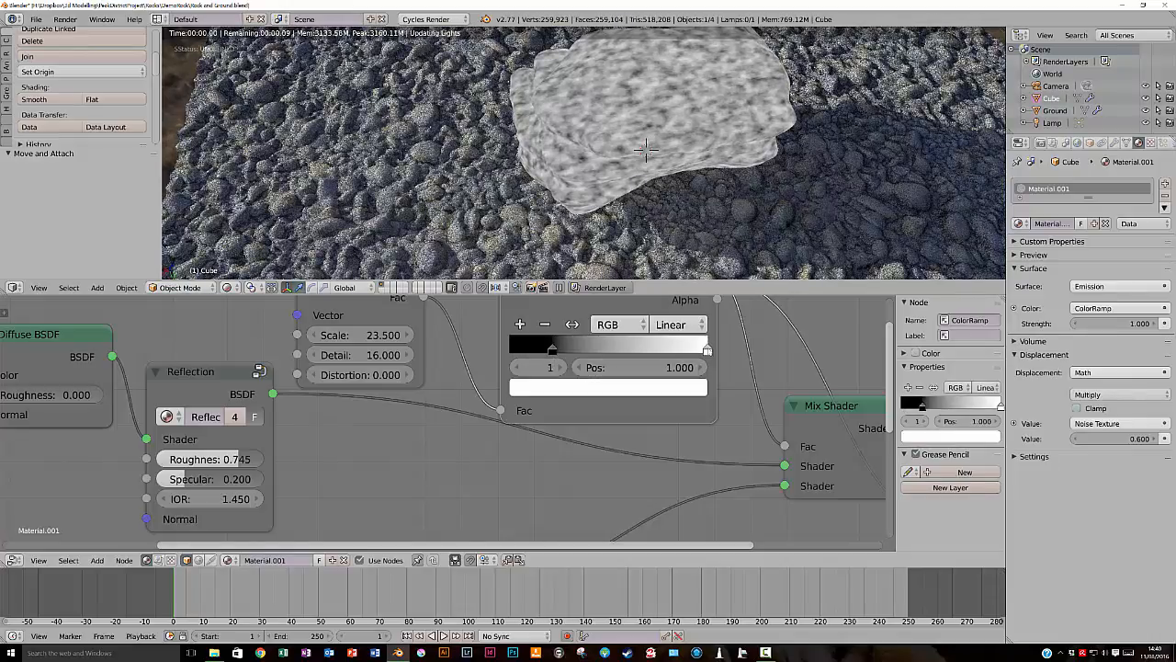
pyautogui.moveTo(708, 350); pyautogui.dragTo(652, 350)
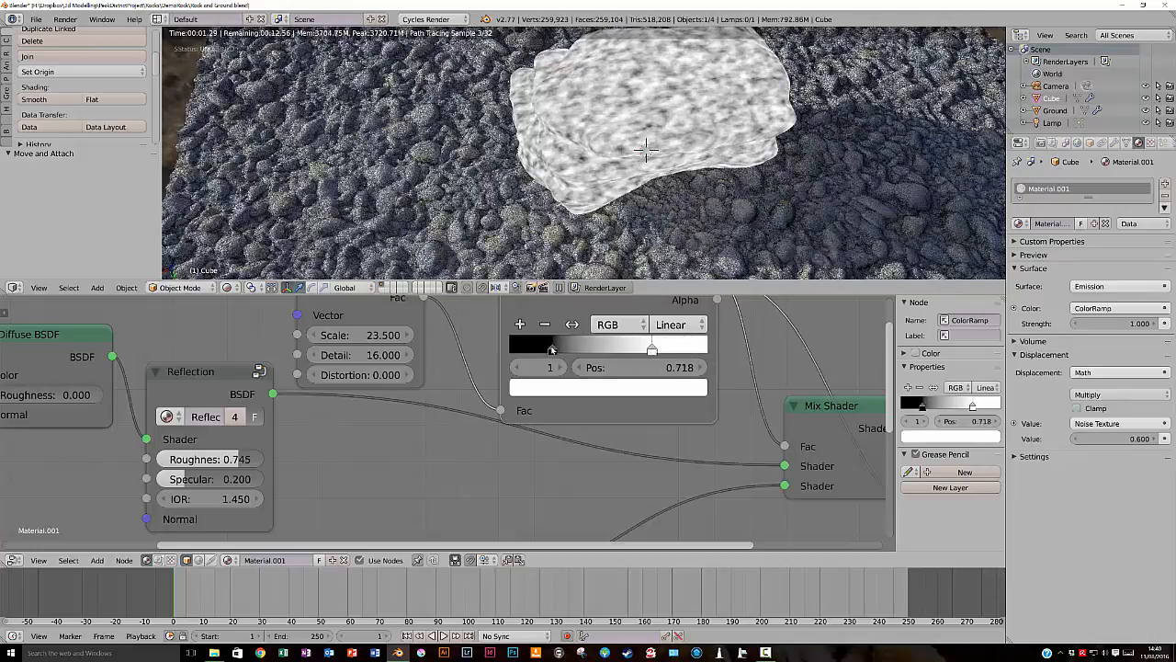
pyautogui.click(551, 350)
pyautogui.moveTo(551, 349); pyautogui.dragTo(567, 348)
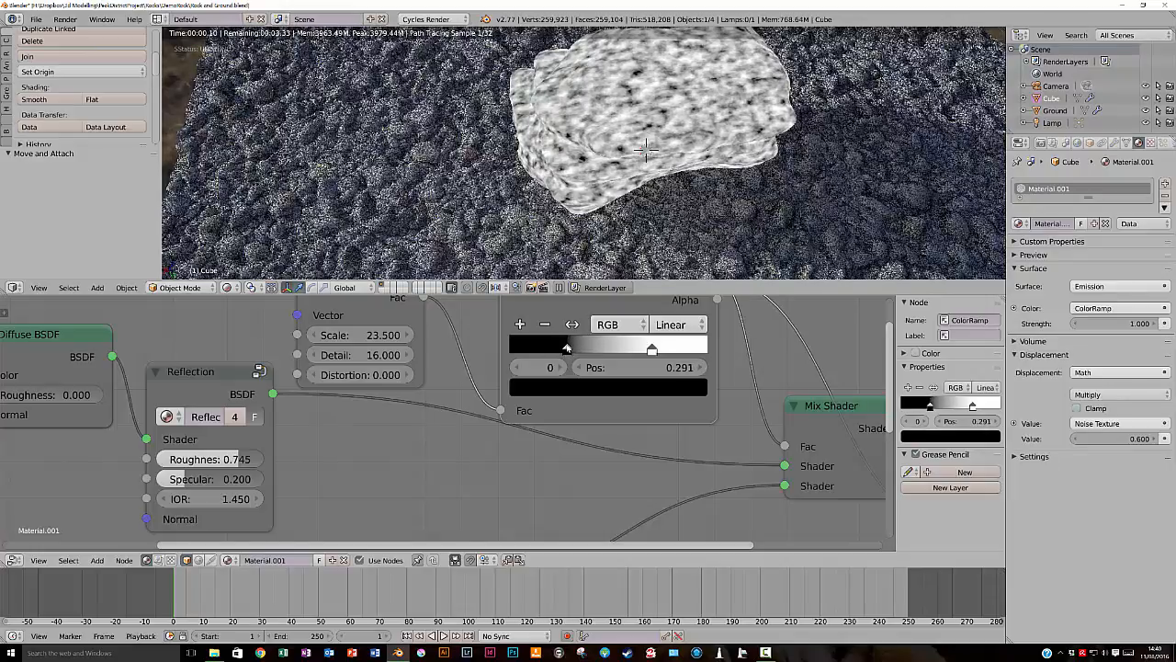
pyautogui.keyDown('ctrl'); pyautogui.keyDown('shift'); pyautogui.click(816, 407); pyautogui.keyUp('shift'); pyautogui.keyUp('ctrl')
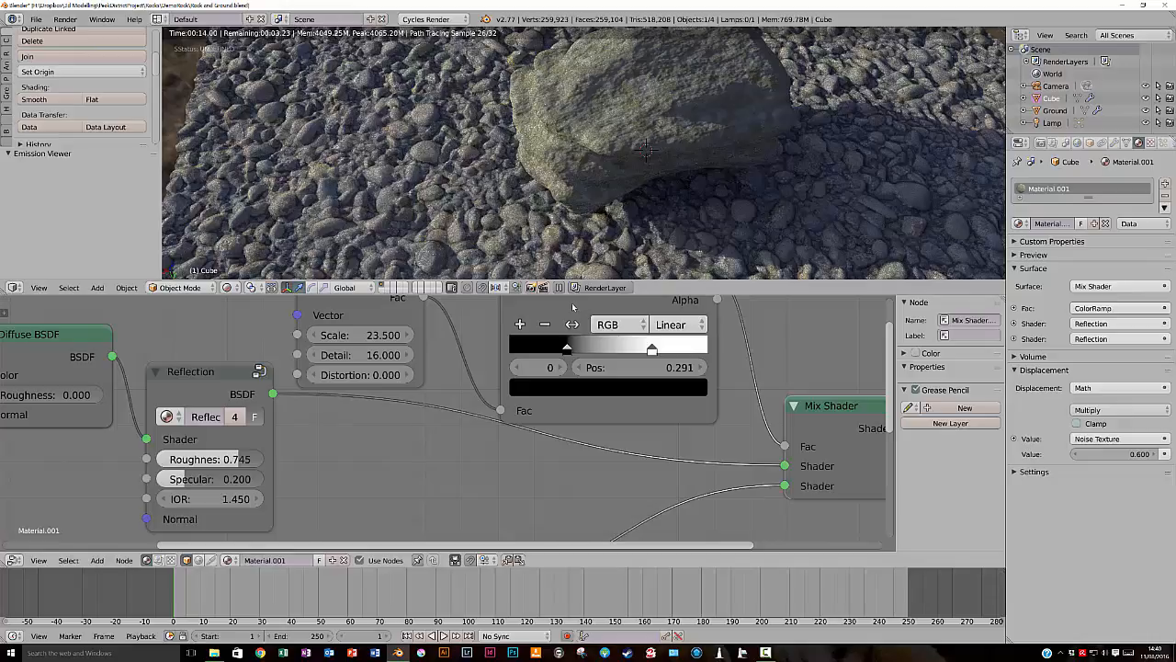
# - Preview the ColorRamp again, set its white stop to 0.602 and black stop to 0.380, and view the fully shaded rock from a lower angle
pyautogui.keyDown('ctrl'); pyautogui.keyDown('shift'); pyautogui.click(573, 307); pyautogui.keyUp('shift'); pyautogui.keyUp('ctrl')
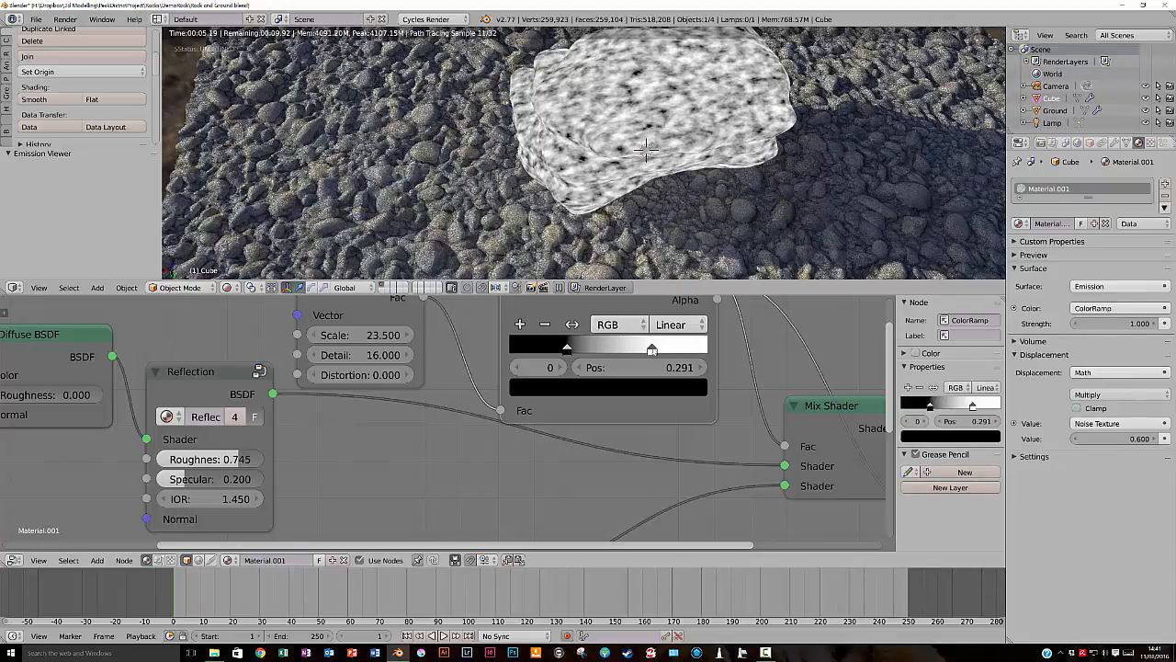
pyautogui.click(652, 351)
pyautogui.moveTo(651, 350); pyautogui.dragTo(629, 351)
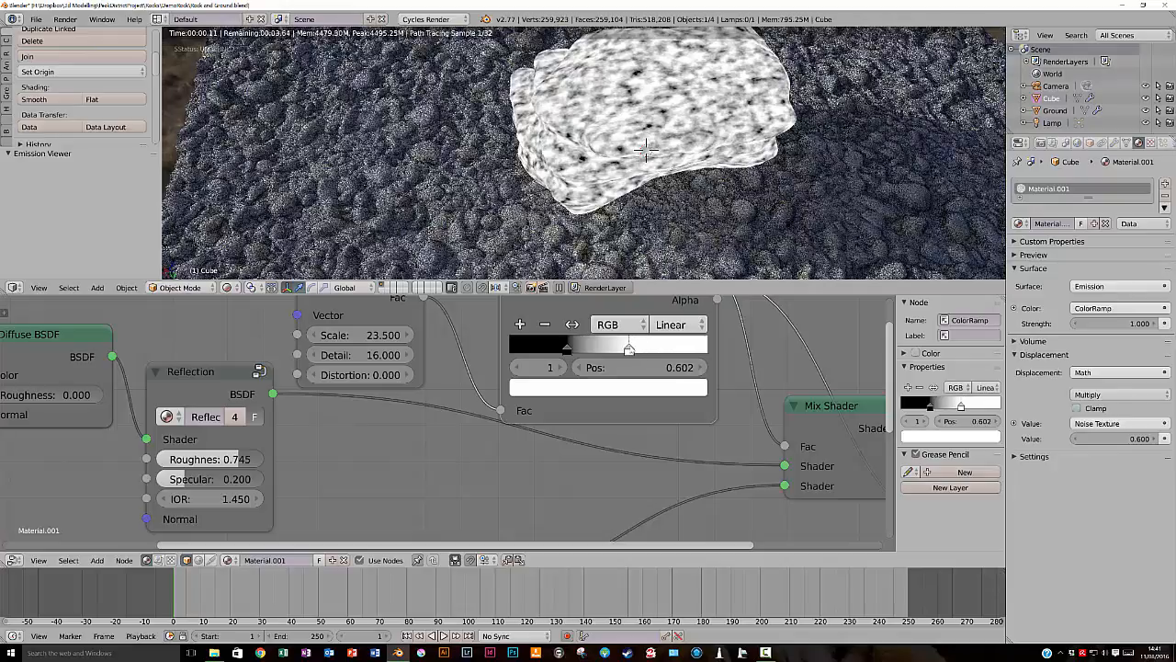
pyautogui.click(566, 349)
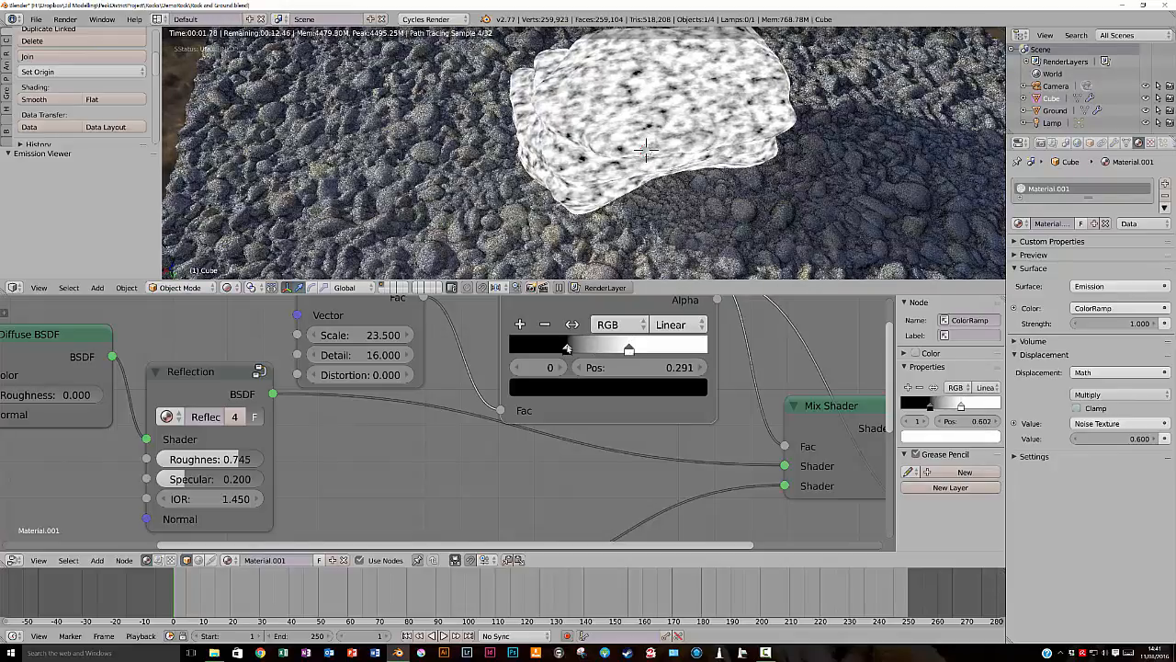
pyautogui.moveTo(566, 349); pyautogui.dragTo(584, 350)
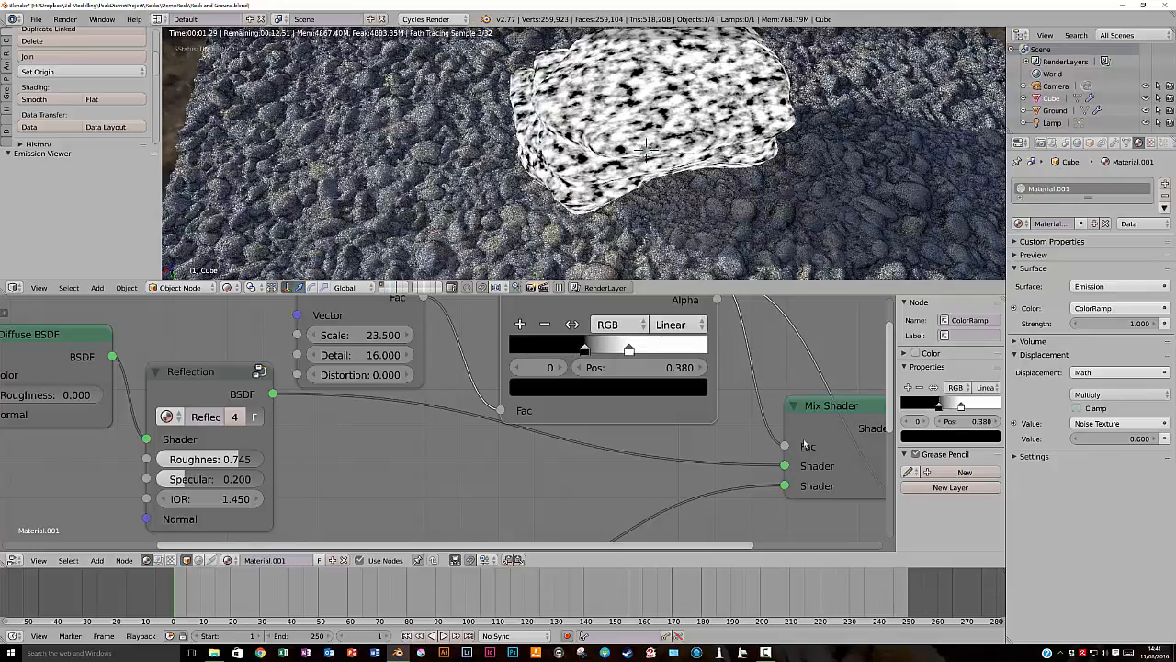
pyautogui.keyDown('ctrl'); pyautogui.keyDown('shift'); pyautogui.click(813, 411); pyautogui.keyUp('shift'); pyautogui.keyUp('ctrl')
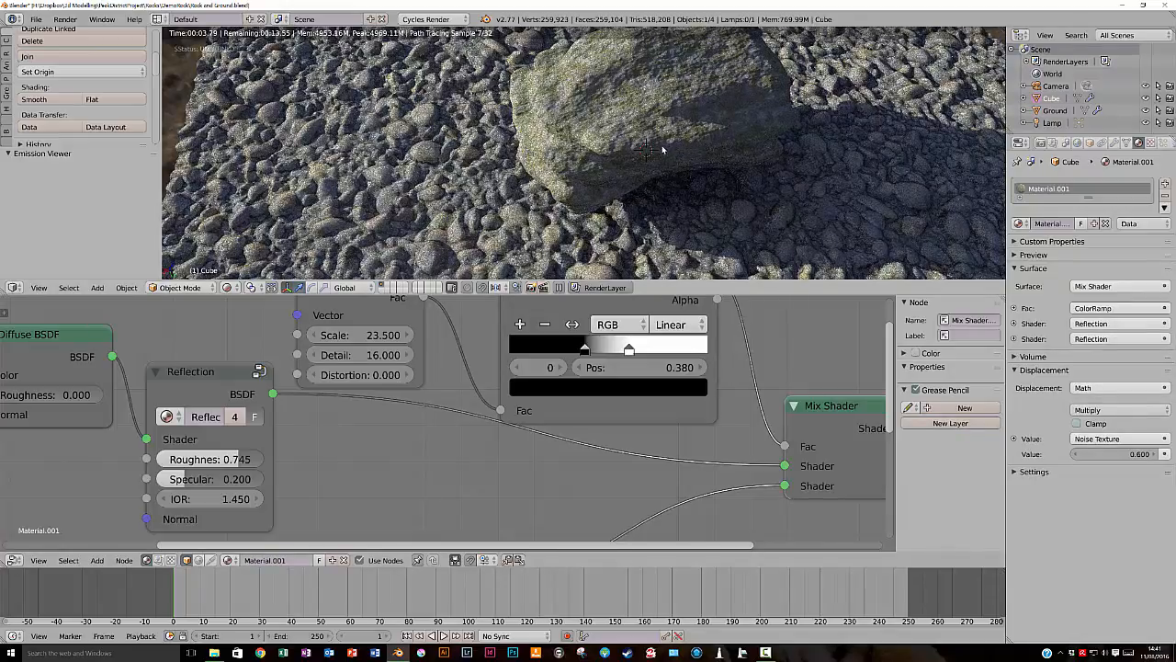
pyautogui.moveTo(660, 144); pyautogui.dragTo(624, 140, button='middle')
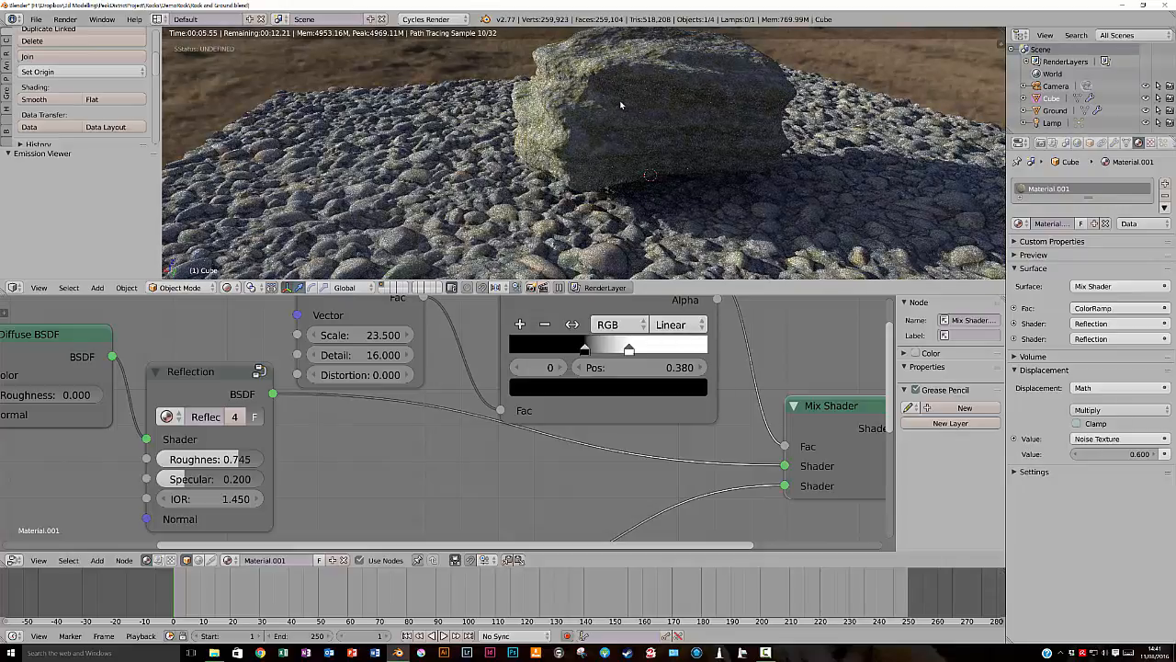
pyautogui.scroll(-1, 620, 105)
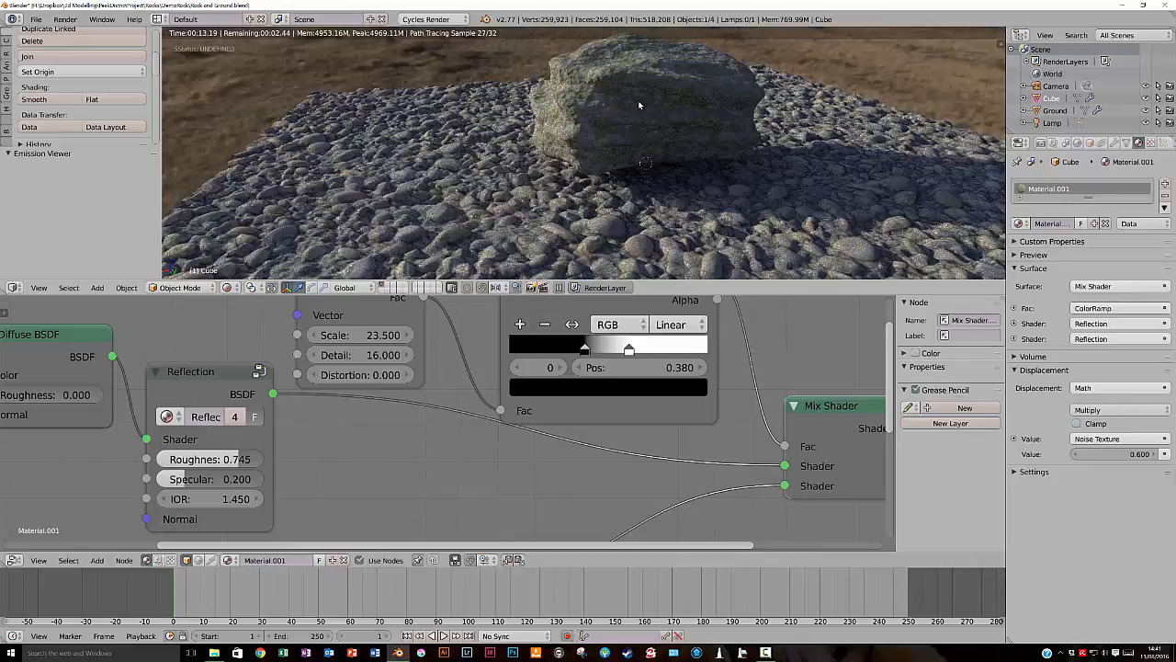
# - Delete the Noise Texture node that feeds the ColorRamp
pyautogui.click(551, 310)
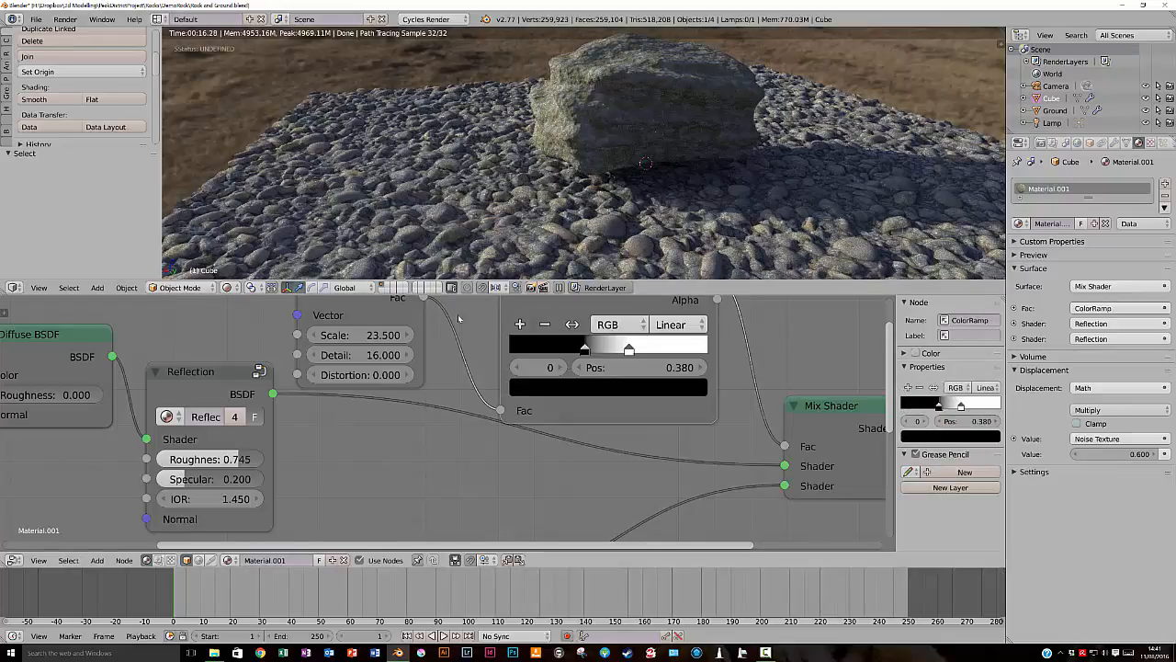
pyautogui.click(339, 310)
pyautogui.scroll(-5, 370, 338)
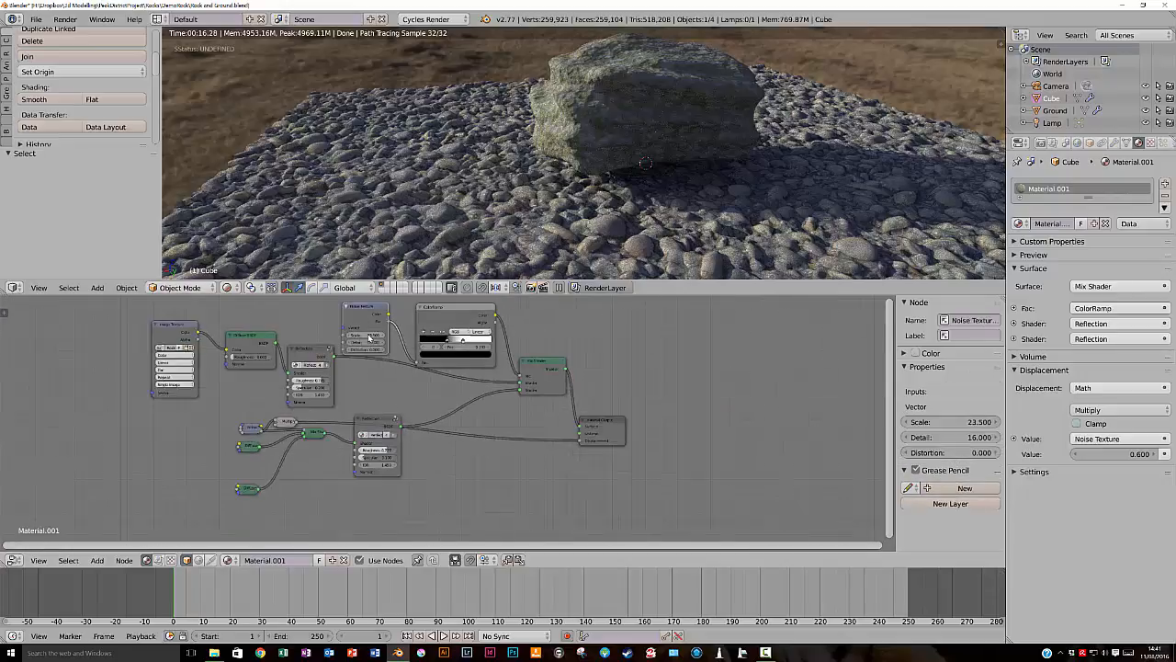
pyautogui.moveTo(367, 309); pyautogui.dragTo(343, 312)
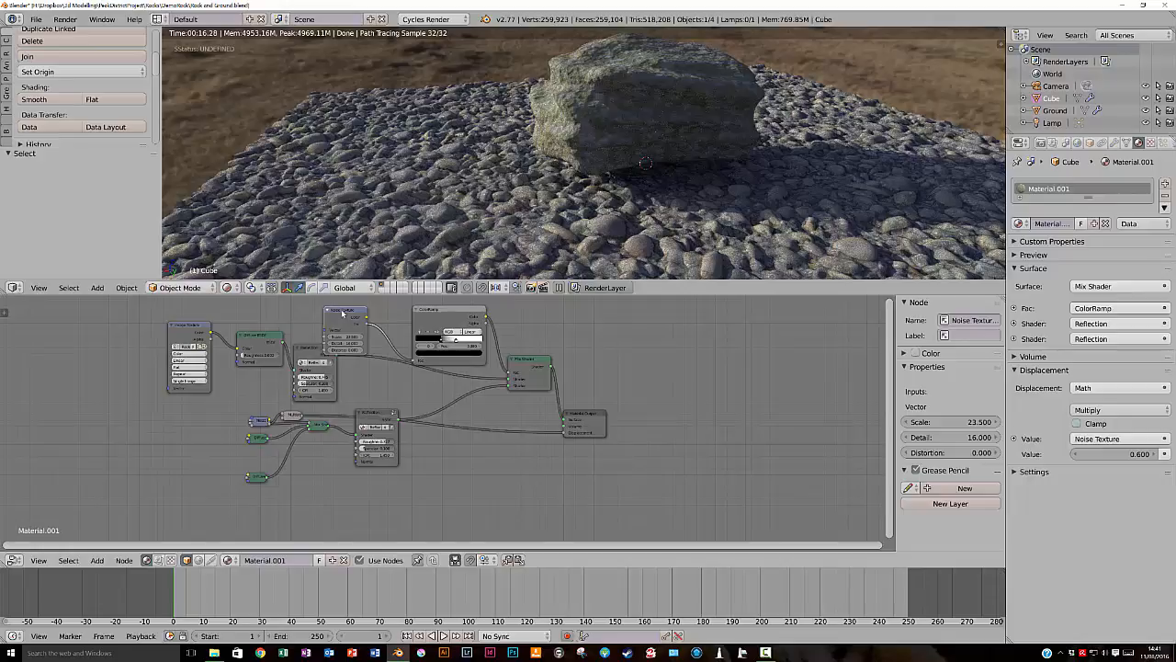
pyautogui.press('x')
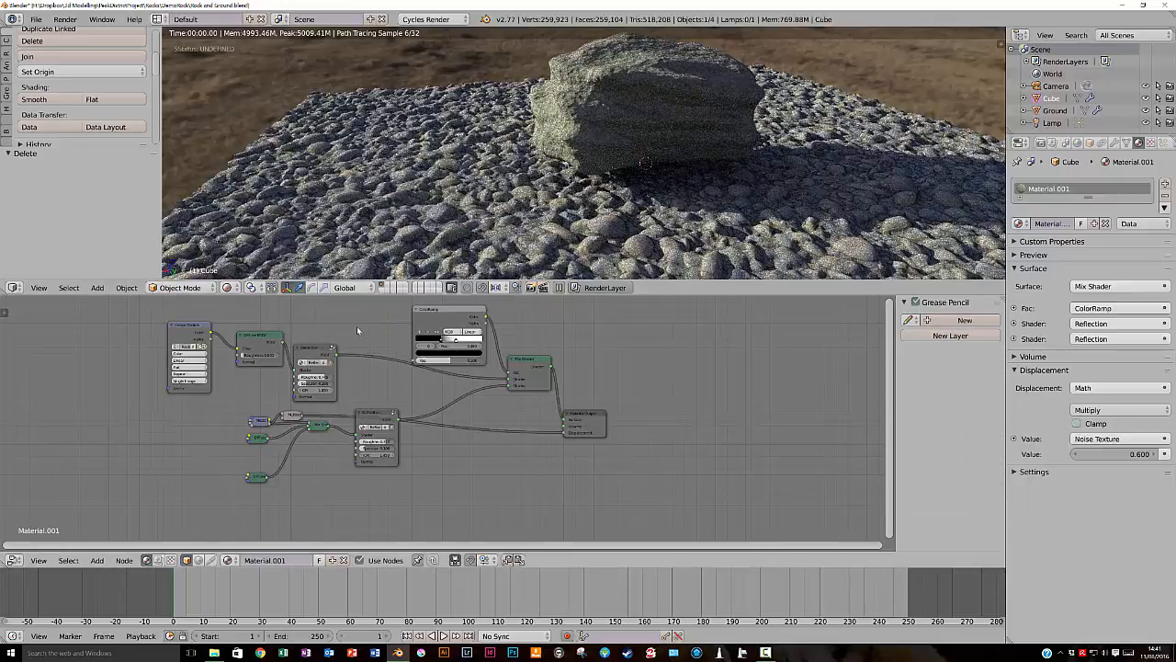
# - Add a Geometry node in front of the ColorRamp and link its Pointiness output to the ColorRamp's Fac input
pyautogui.hotkey('shift', 'a')
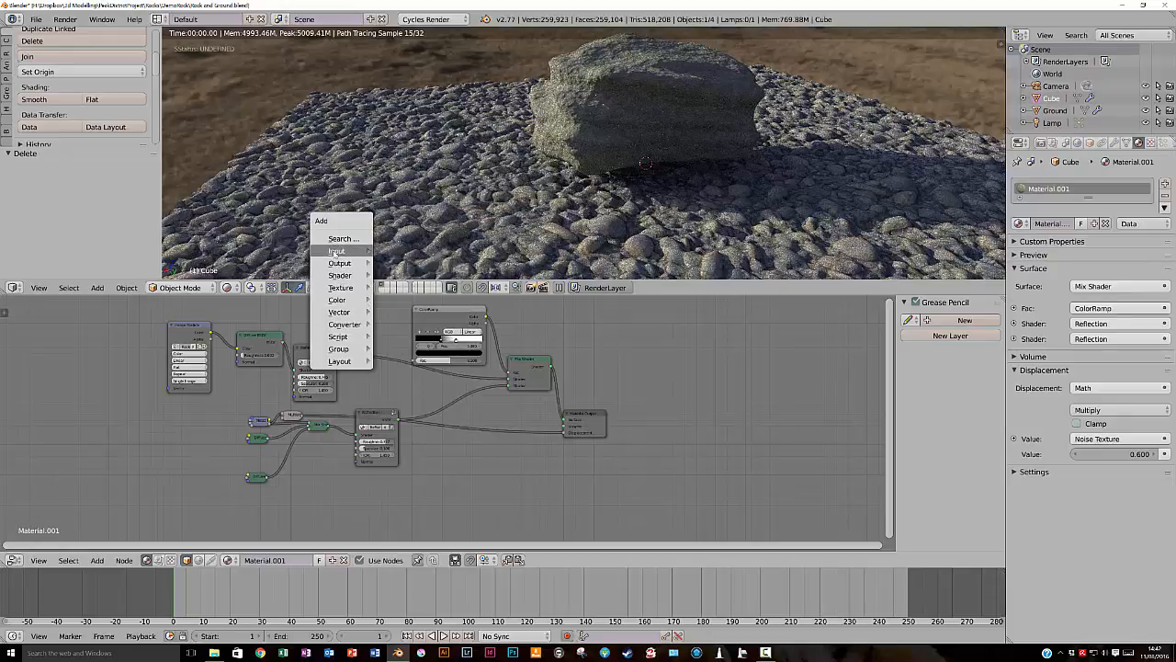
pyautogui.moveTo(339, 251)
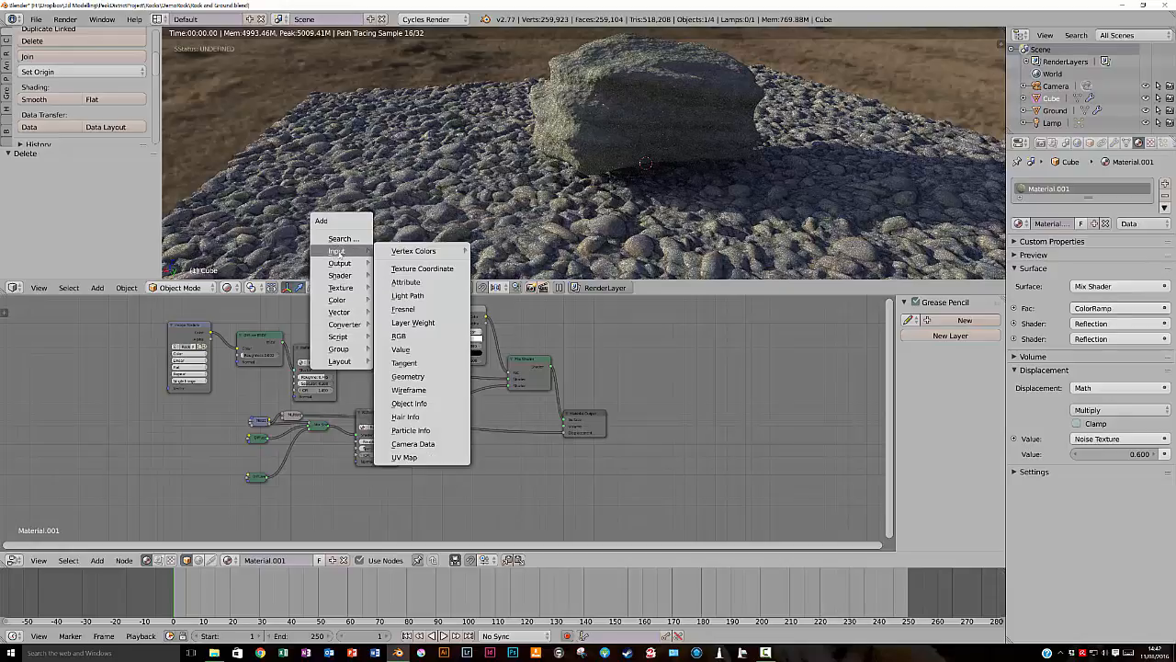
pyautogui.click(408, 375)
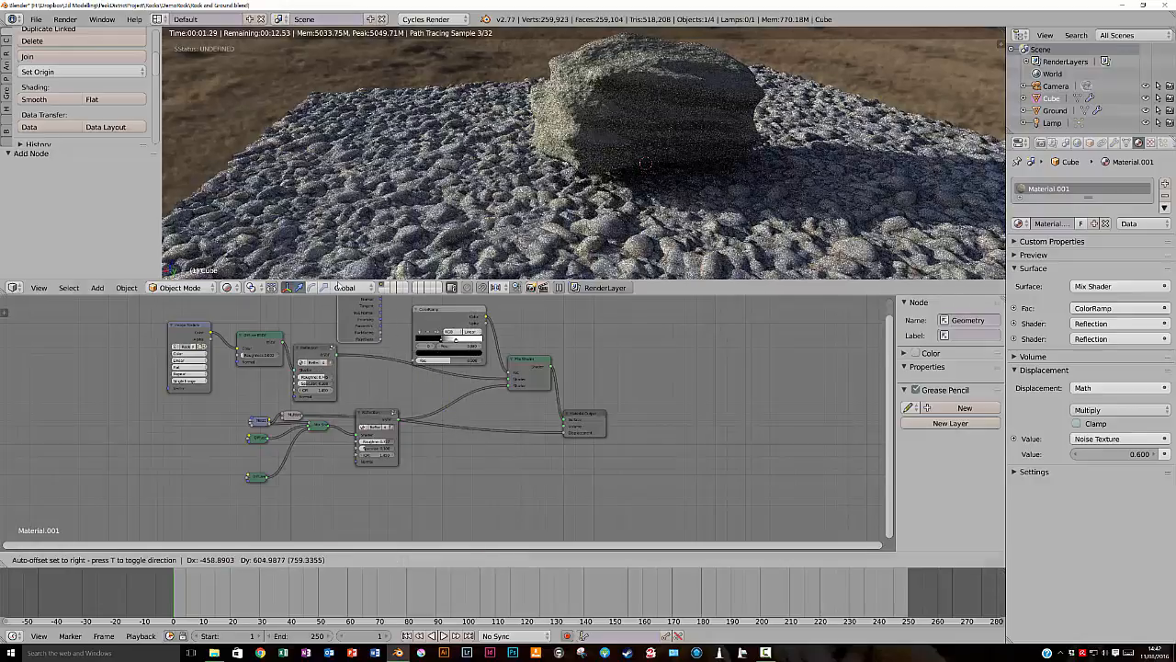
pyautogui.click(330, 265)
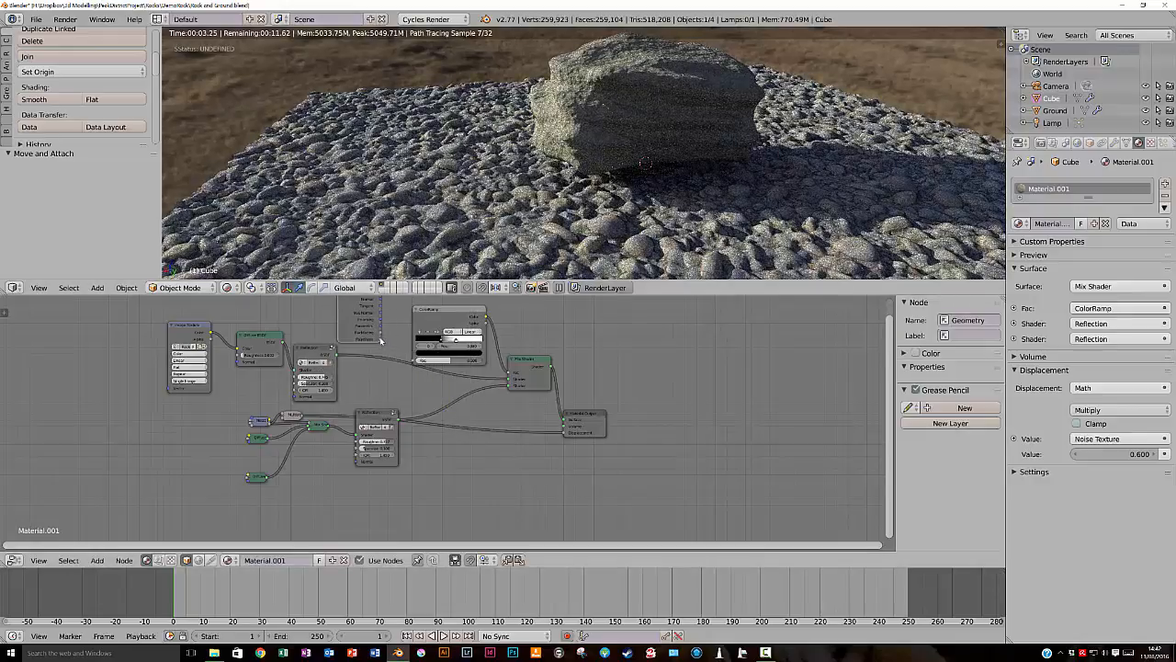
pyautogui.moveTo(381, 339); pyautogui.dragTo(413, 361)
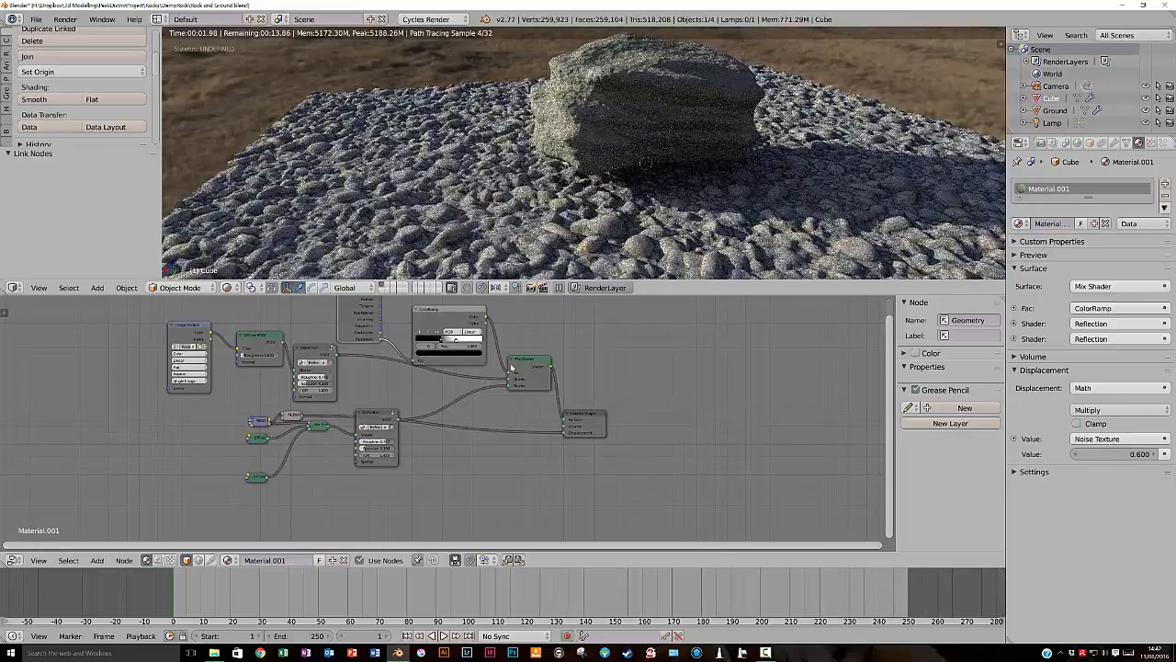
# - Preview the Geometry node's outputs one after another on the rock up to Pointiness, and examine the result up close
pyautogui.keyDown('ctrl'); pyautogui.keyDown('shift'); pyautogui.click(362, 321); pyautogui.keyUp('shift'); pyautogui.keyUp('ctrl')
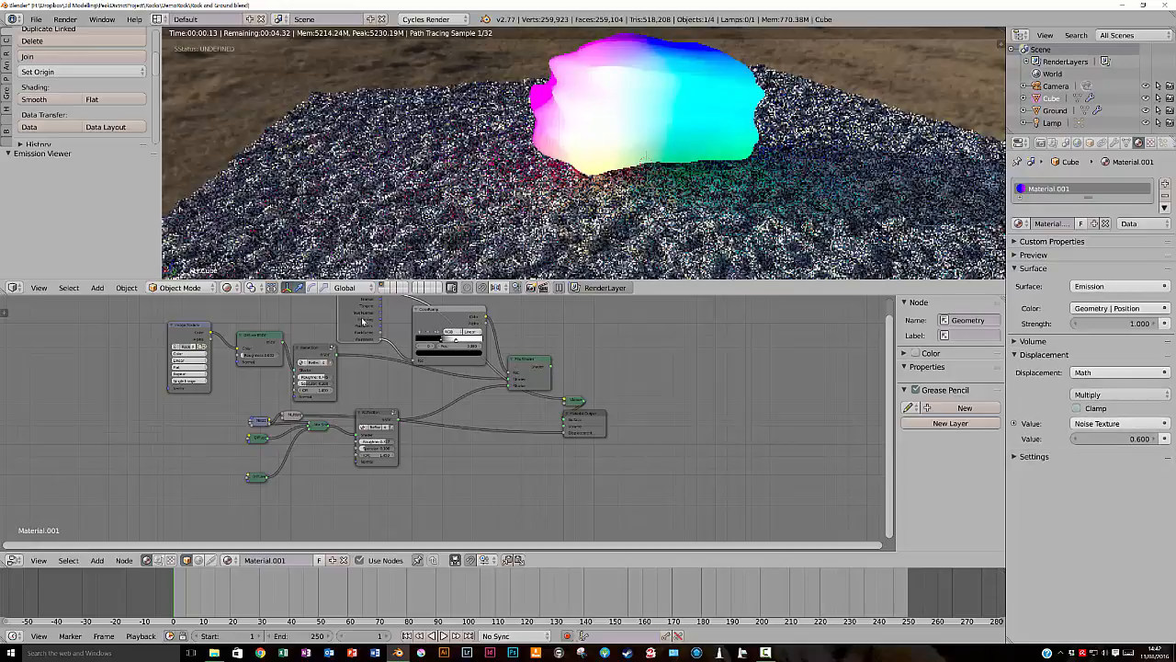
pyautogui.keyDown('ctrl'); pyautogui.keyDown('shift'); pyautogui.click(363, 321); pyautogui.keyUp('shift'); pyautogui.keyUp('ctrl')
pyautogui.keyDown('ctrl'); pyautogui.keyDown('shift'); pyautogui.click(363, 321); pyautogui.keyUp('shift'); pyautogui.keyUp('ctrl')
pyautogui.keyDown('ctrl'); pyautogui.keyDown('shift'); pyautogui.click(363, 321); pyautogui.keyUp('shift'); pyautogui.keyUp('ctrl')
pyautogui.keyDown('ctrl'); pyautogui.keyDown('shift'); pyautogui.click(363, 321); pyautogui.keyUp('shift'); pyautogui.keyUp('ctrl')
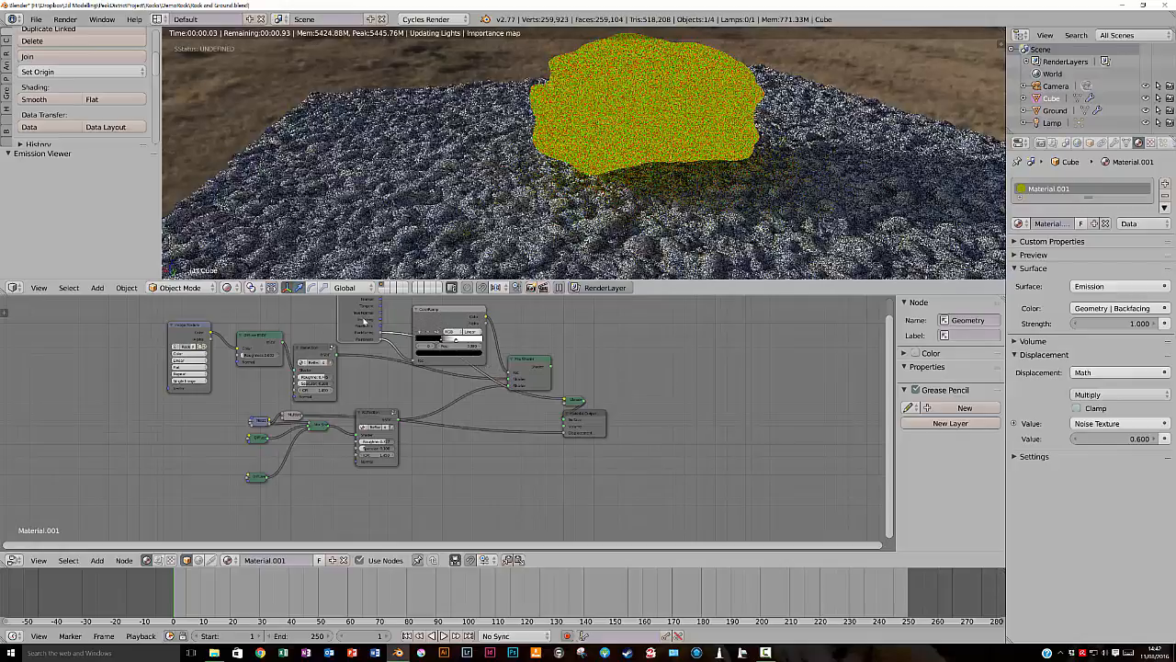
pyautogui.keyDown('ctrl'); pyautogui.keyDown('shift'); pyautogui.click(363, 321); pyautogui.keyUp('shift'); pyautogui.keyUp('ctrl')
pyautogui.keyDown('ctrl'); pyautogui.keyDown('shift'); pyautogui.click(363, 321); pyautogui.keyUp('shift'); pyautogui.keyUp('ctrl')
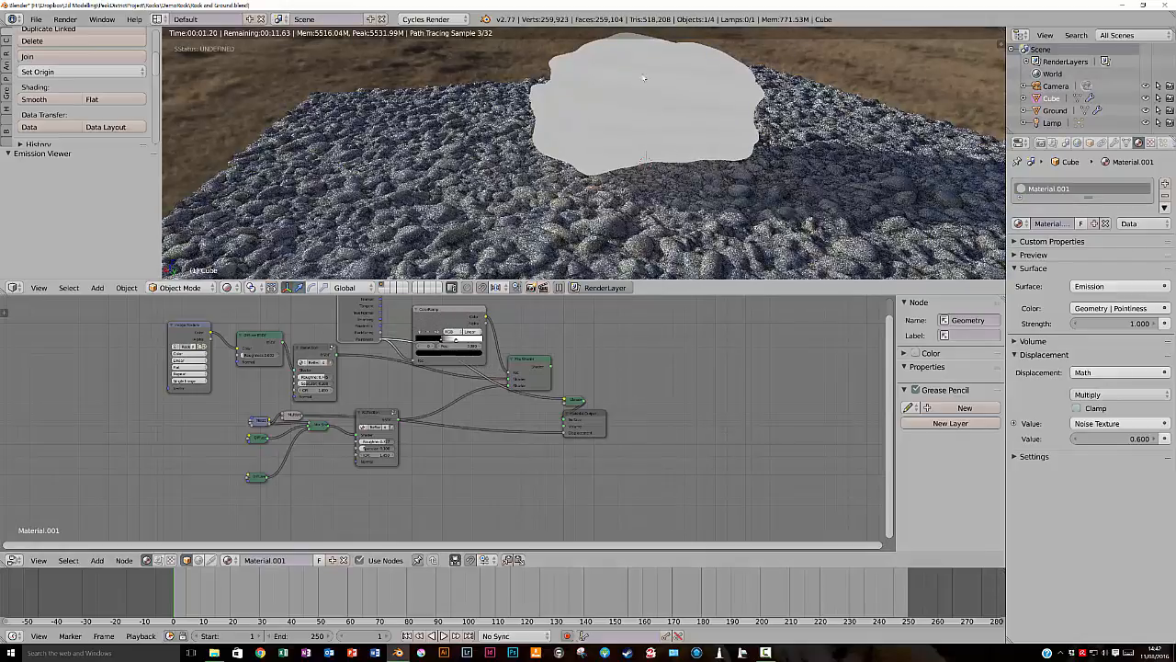
pyautogui.scroll(2, 641, 140)
pyautogui.scroll(1, 642, 140)
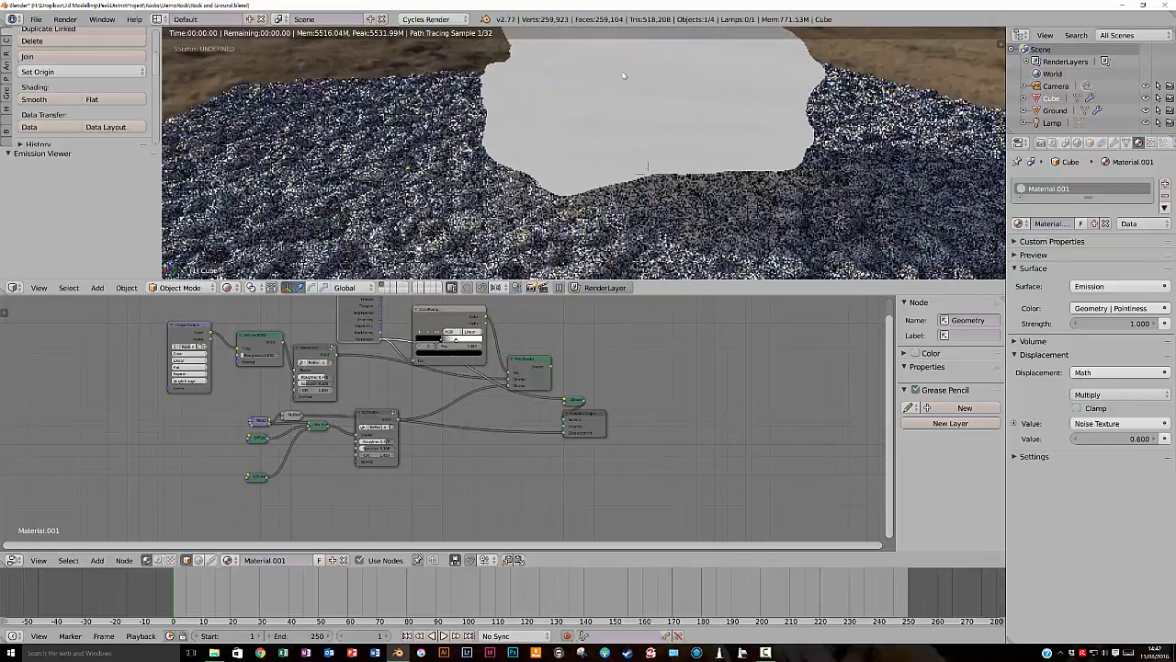
# - Preview the ColorRamp on the rock, set its black stop to 0.468 and bring the white stop close beside it
pyautogui.scroll(-2, 622, 77)
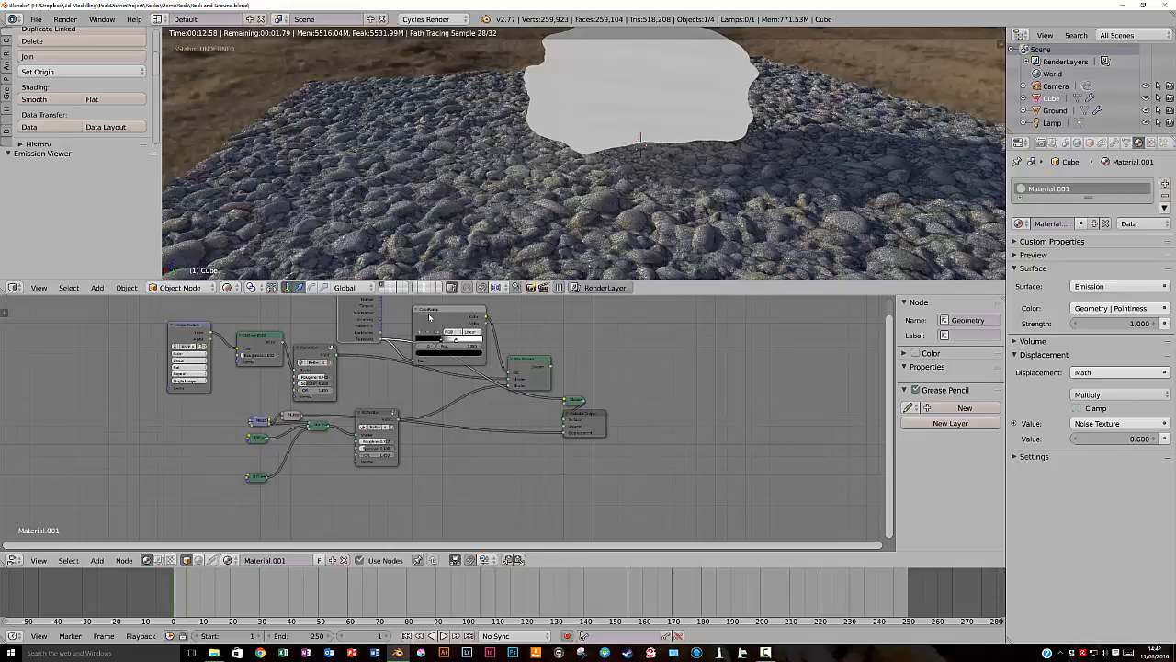
pyautogui.click(430, 317)
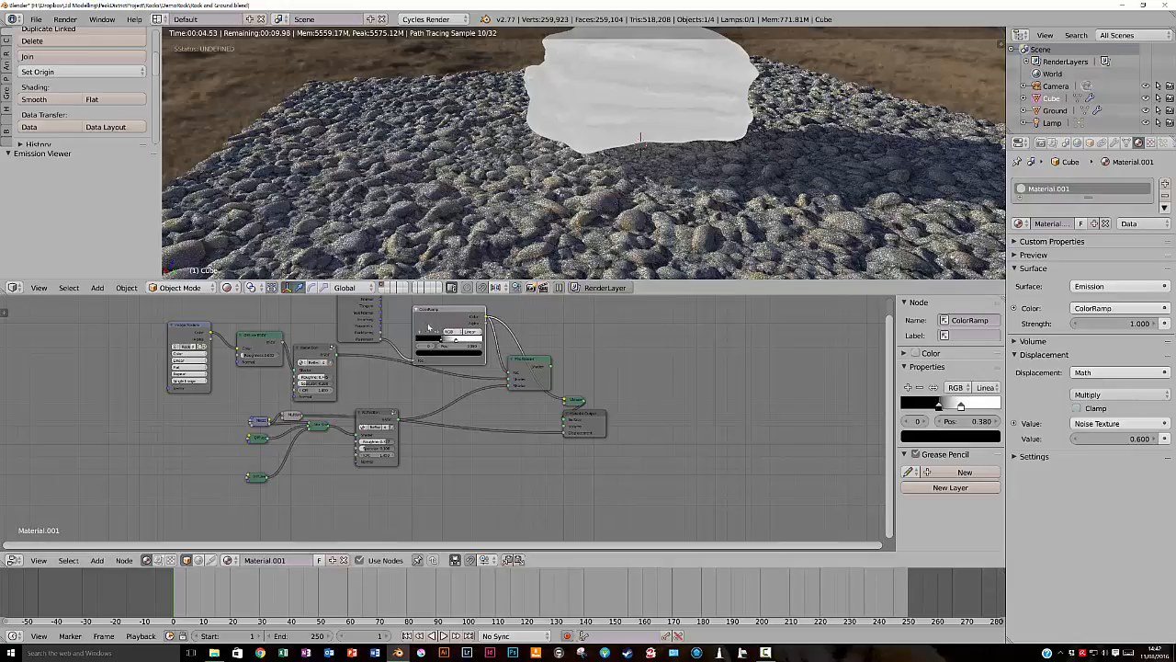
pyautogui.scroll(5, 442, 341)
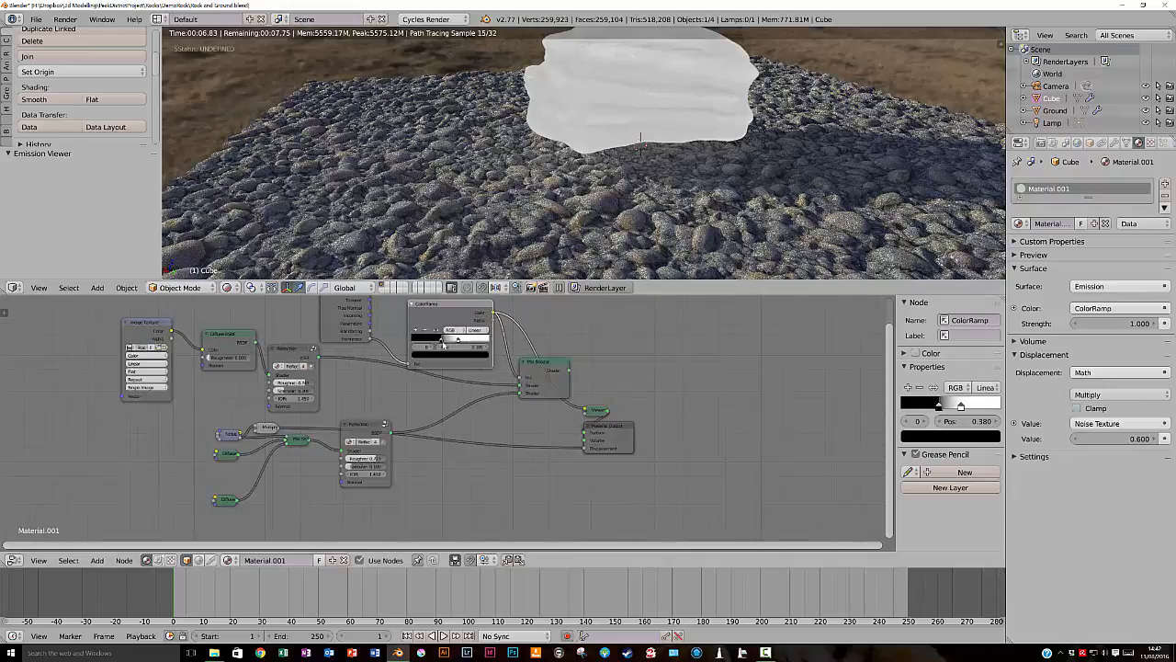
pyautogui.scroll(4, 443, 346)
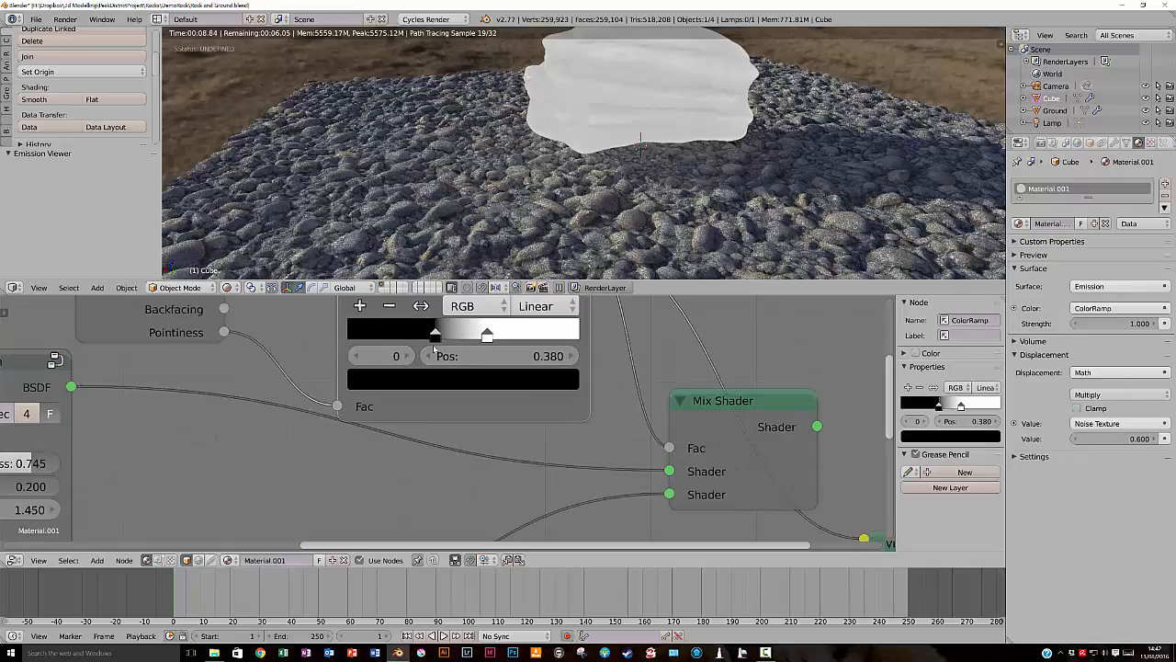
pyautogui.moveTo(437, 337)
pyautogui.mouseDown()
pyautogui.moveTo(478, 336)
pyautogui.moveTo(459, 337)
pyautogui.mouseUp()
pyautogui.click(447, 337)
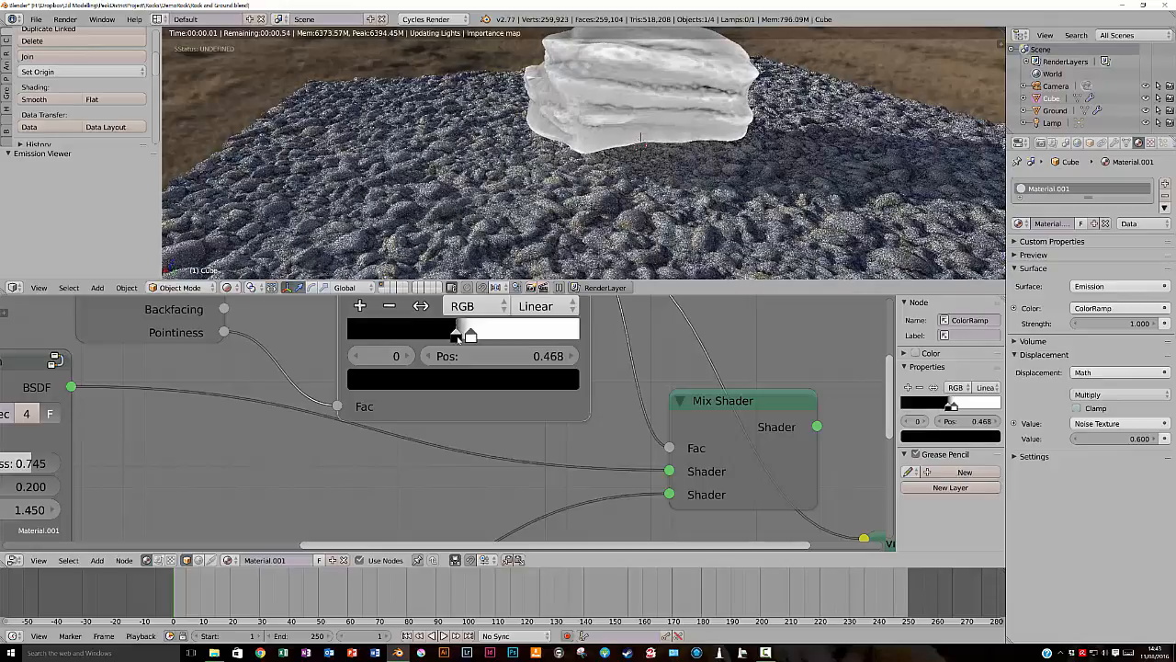
# - Set the ColorRamp's black stop to 0.505, place the white stop further from it, and preview the Mix Shader on the rock
pyautogui.moveTo(459, 333); pyautogui.dragTo(456, 337)
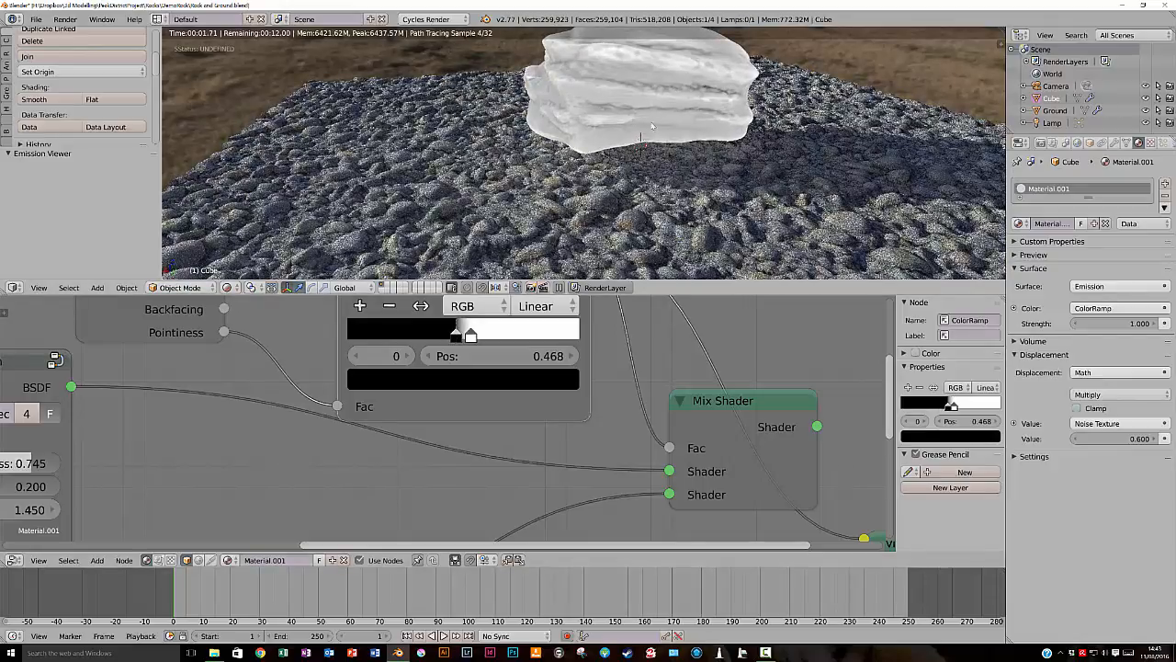
pyautogui.moveTo(471, 336)
pyautogui.mouseDown()
pyautogui.moveTo(519, 337)
pyautogui.moveTo(466, 337)
pyautogui.mouseUp()
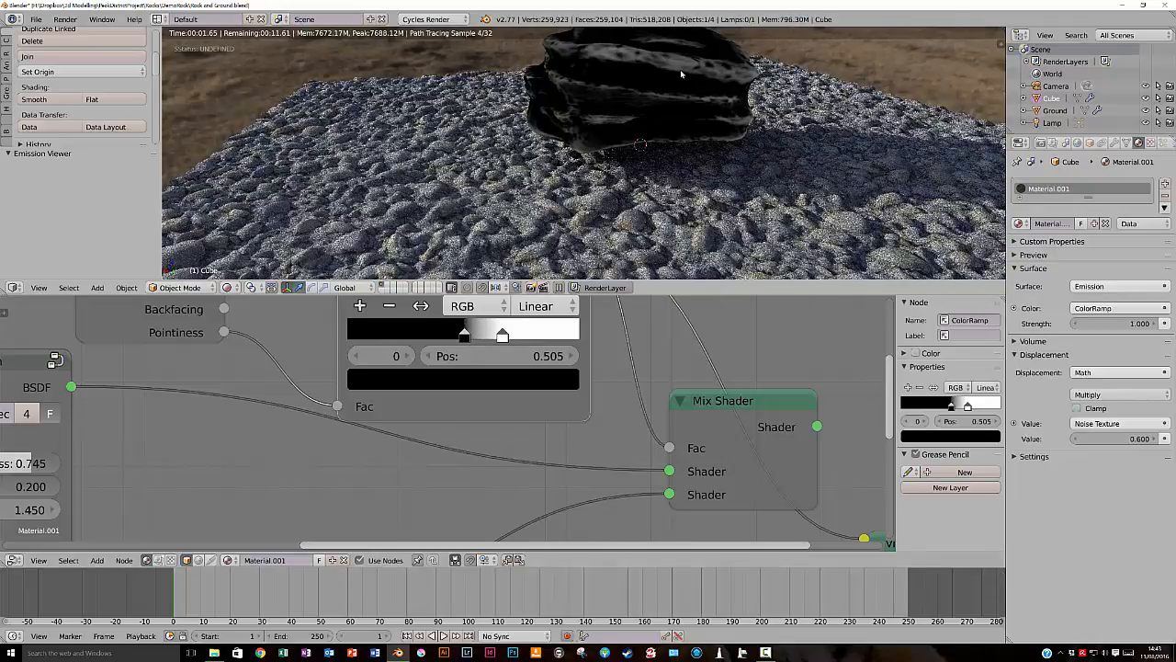
pyautogui.click(700, 403)
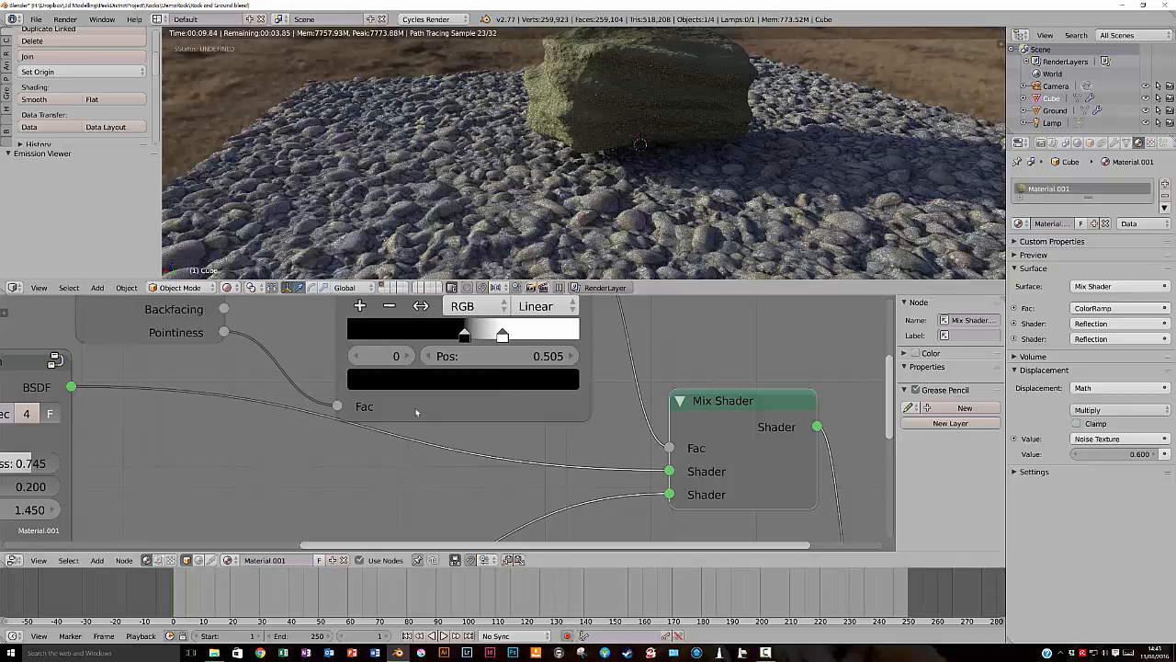
# - Preview the ColorRamp again, set its white stop to 0.545 with the black stop slightly below it, and return to the Mix Shader preview
pyautogui.keyDown('ctrl'); pyautogui.keyDown('shift'); pyautogui.click(499, 334); pyautogui.keyUp('shift'); pyautogui.keyUp('ctrl')
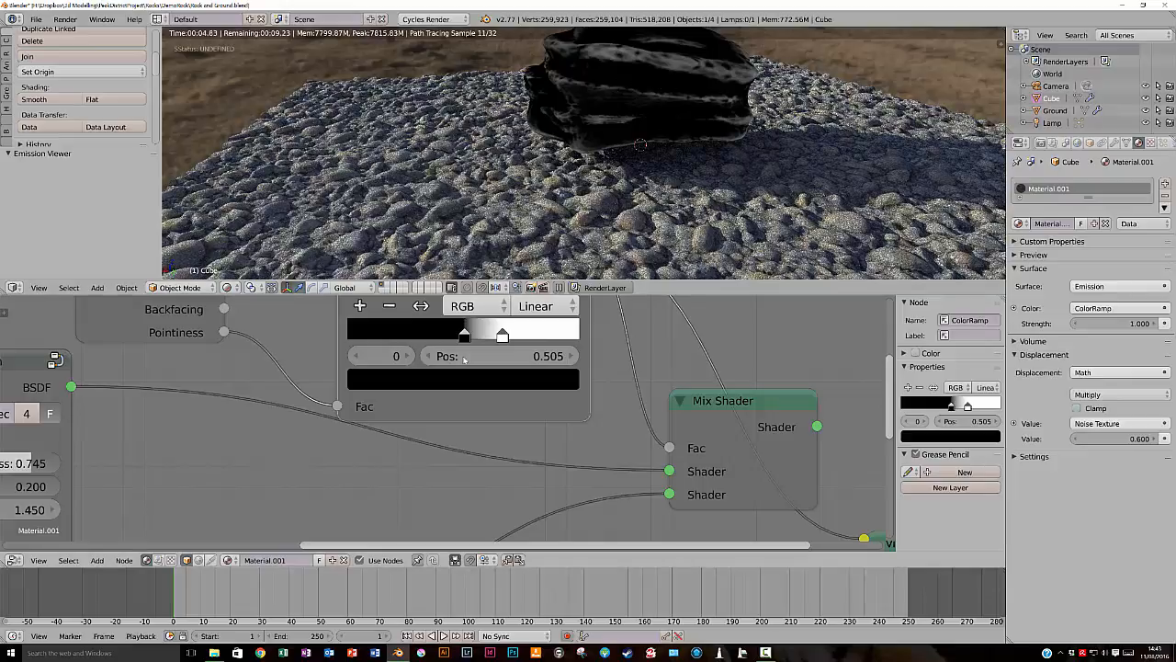
pyautogui.moveTo(465, 338)
pyautogui.mouseDown()
pyautogui.moveTo(454, 339)
pyautogui.moveTo(499, 336)
pyautogui.moveTo(446, 336)
pyautogui.moveTo(473, 337)
pyautogui.mouseUp()
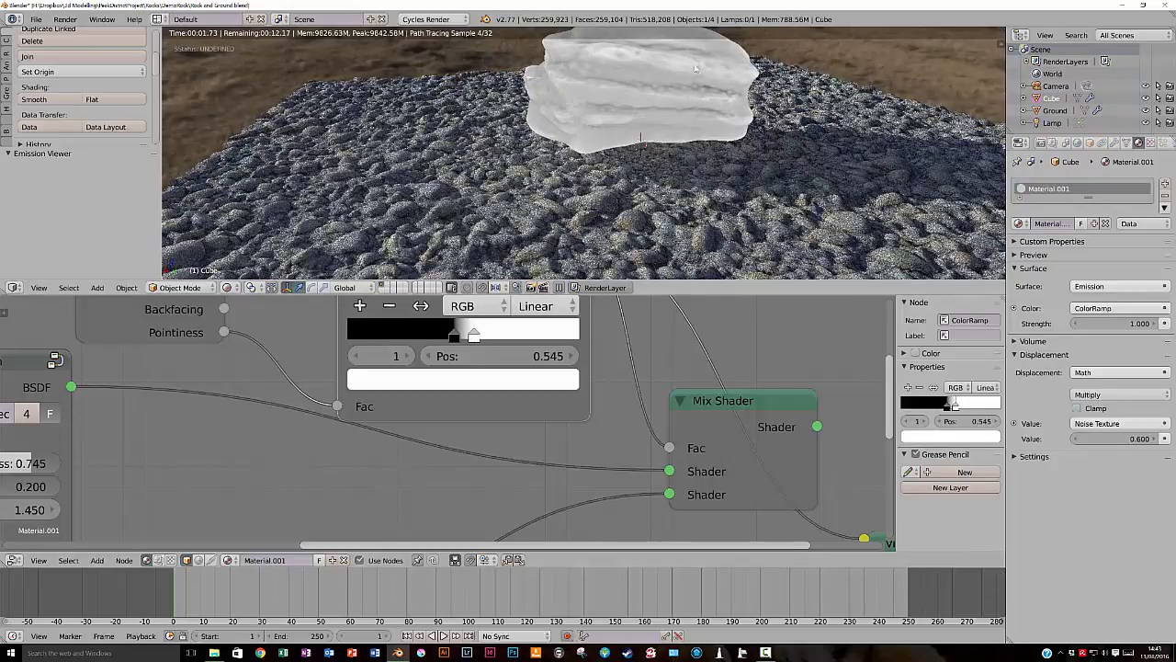
pyautogui.keyDown('ctrl'); pyautogui.keyDown('shift'); pyautogui.click(701, 403); pyautogui.keyUp('shift'); pyautogui.keyUp('ctrl')
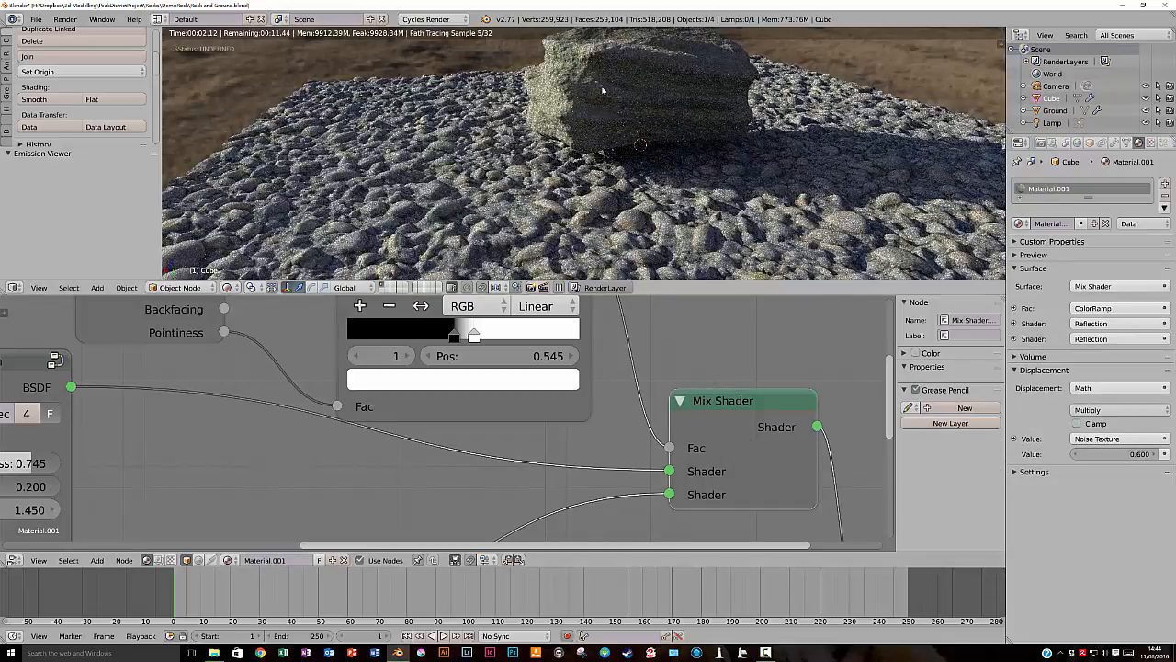
# - Examine the blend of moss and grey on the shaded rock from above, from ground level and from another side
pyautogui.scroll(6, 603, 90)
pyautogui.scroll(-6, 619, 120)
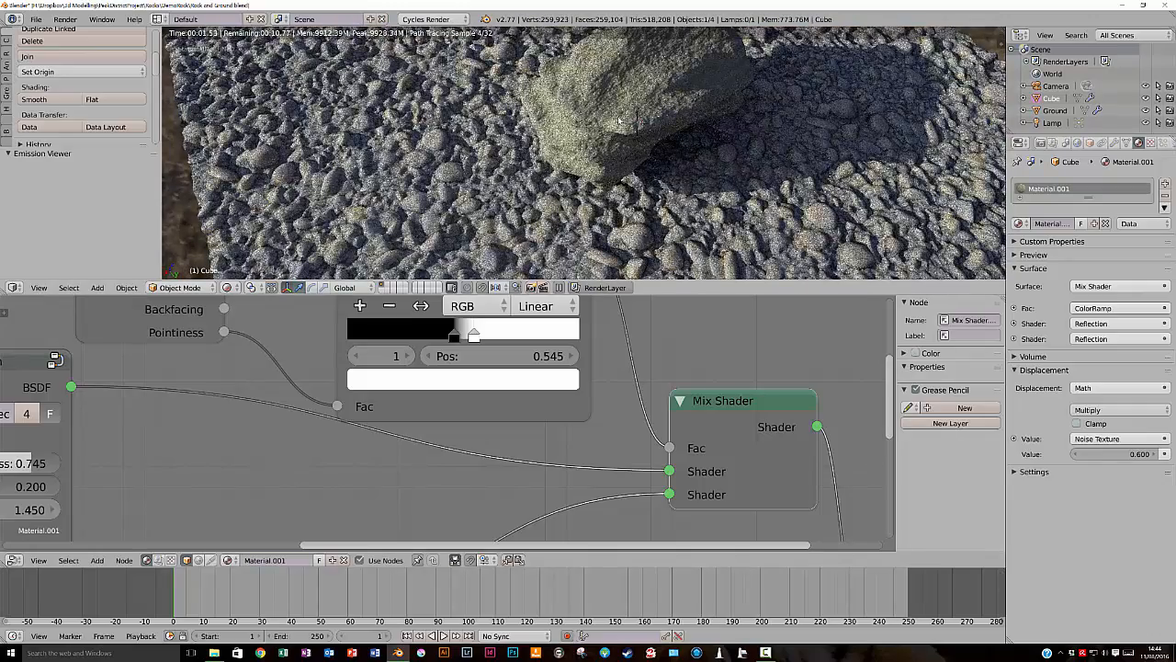
pyautogui.scroll(5, 624, 127)
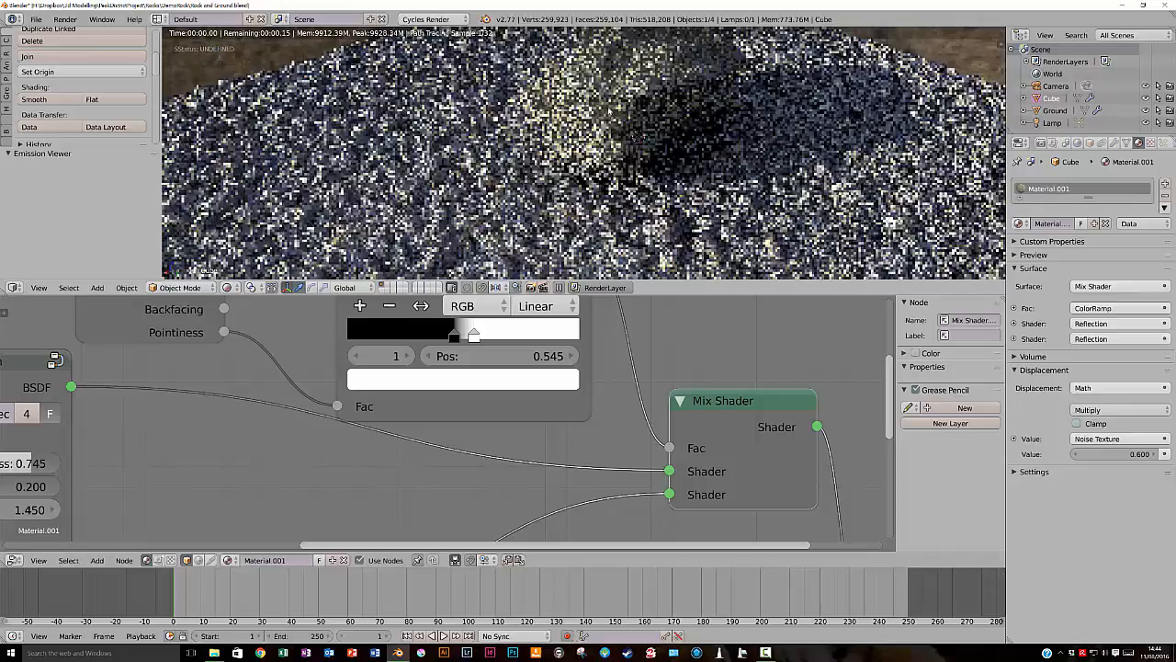
pyautogui.scroll(-5, 607, 109)
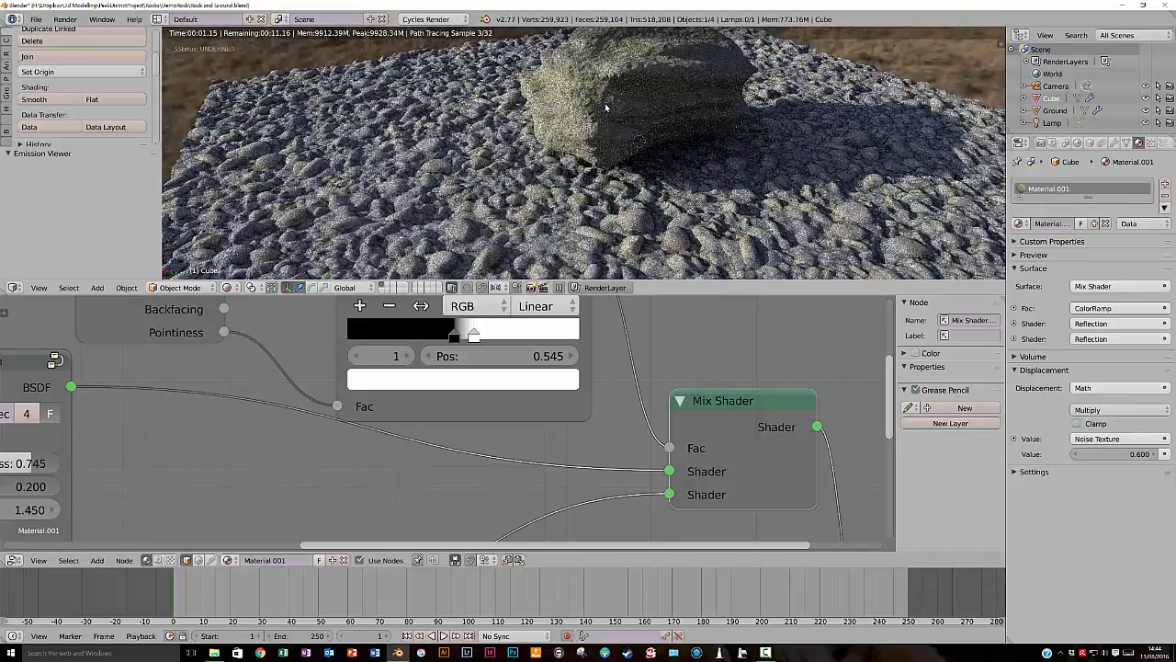
pyautogui.moveTo(605, 104); pyautogui.dragTo(605, 66, button='middle')
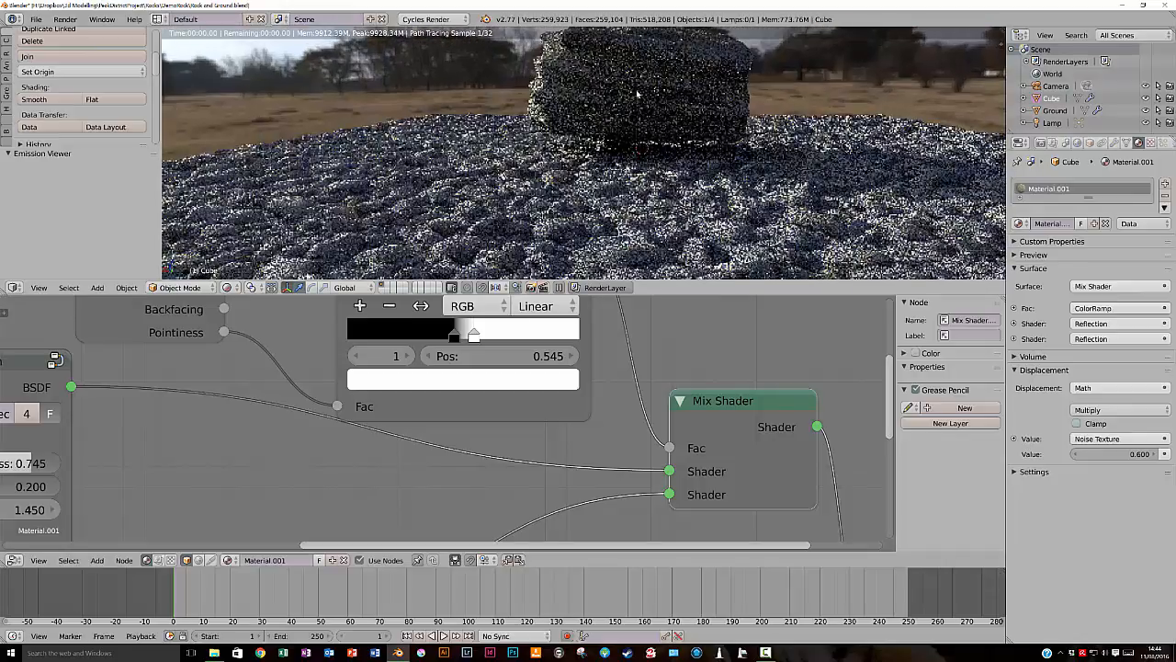
pyautogui.moveTo(697, 106); pyautogui.dragTo(641, 107, button='middle')
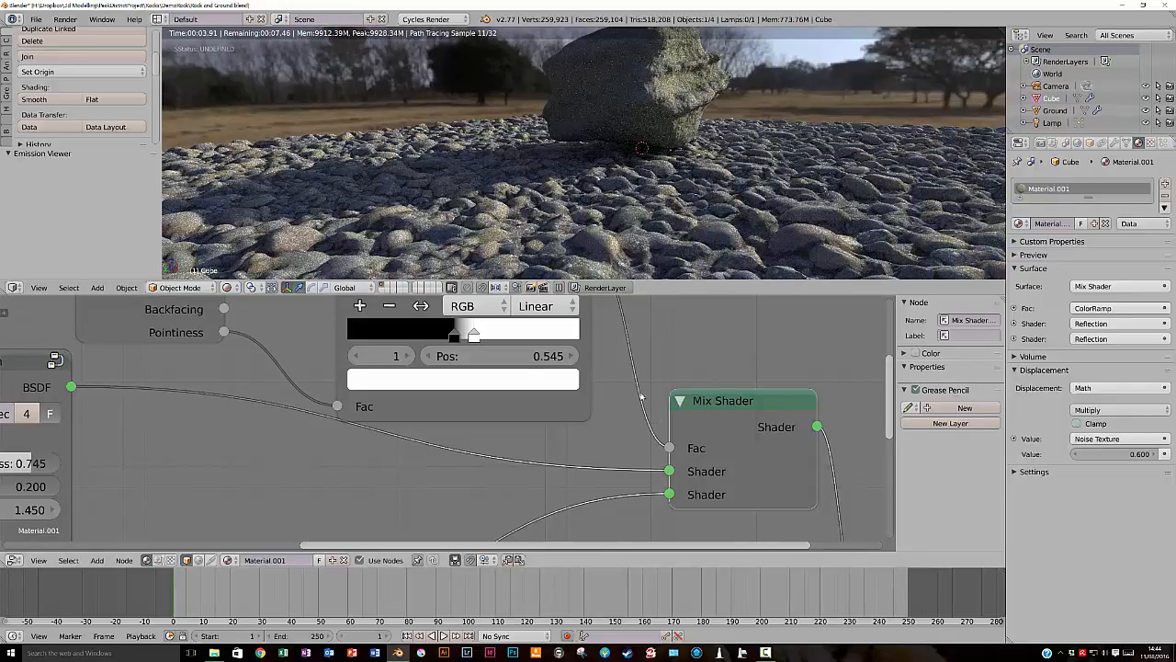
# - Preview the ColorRamp, set its white stop to 0.518 right beside the black stop, and view the fully shaded rock from above
pyautogui.keyDown('ctrl'); pyautogui.keyDown('shift'); pyautogui.click(510, 409); pyautogui.keyUp('shift'); pyautogui.keyUp('ctrl')
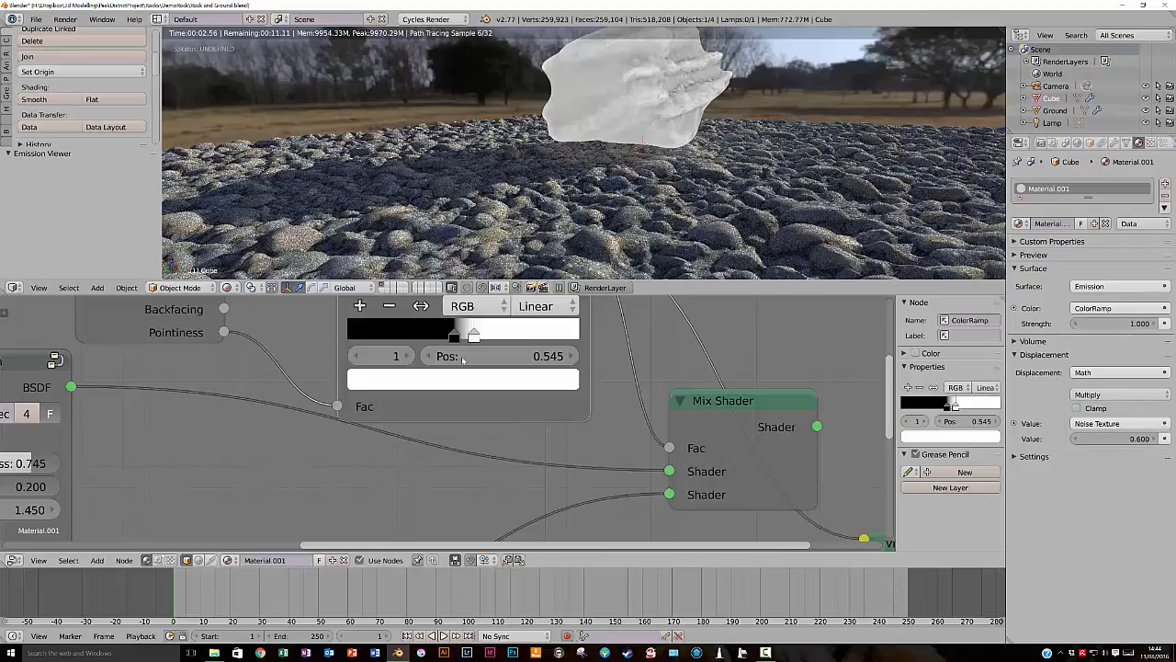
pyautogui.moveTo(455, 337)
pyautogui.mouseDown()
pyautogui.moveTo(493, 338)
pyautogui.moveTo(467, 338)
pyautogui.mouseUp()
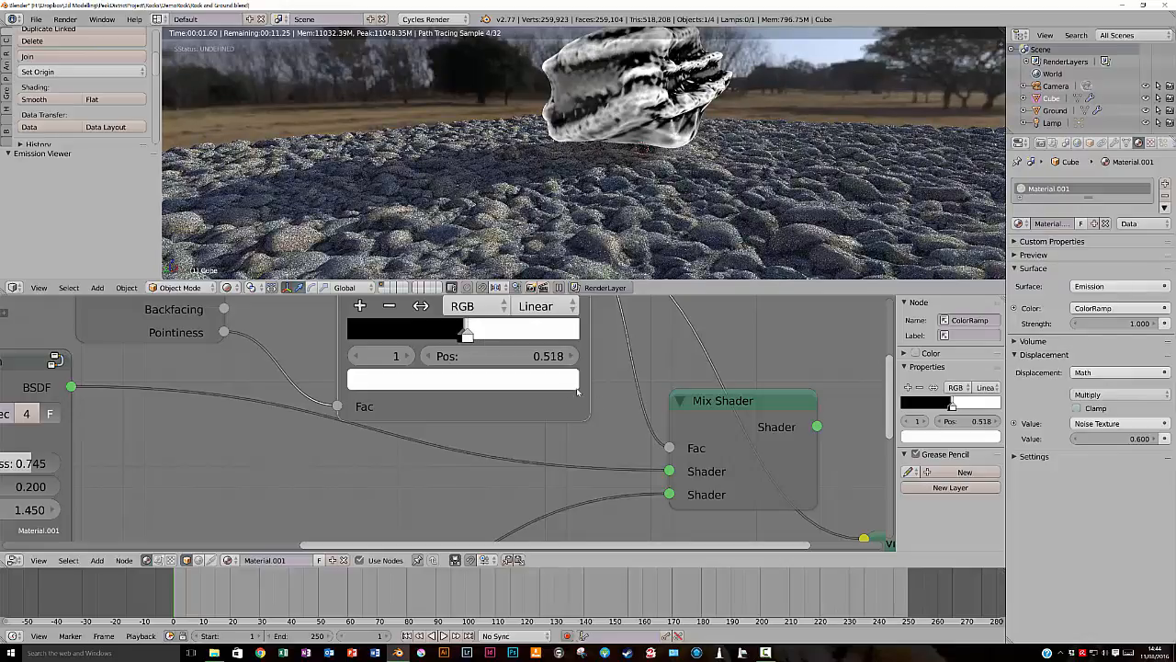
pyautogui.keyDown('ctrl'); pyautogui.keyDown('shift'); pyautogui.click(717, 409); pyautogui.keyUp('shift'); pyautogui.keyUp('ctrl')
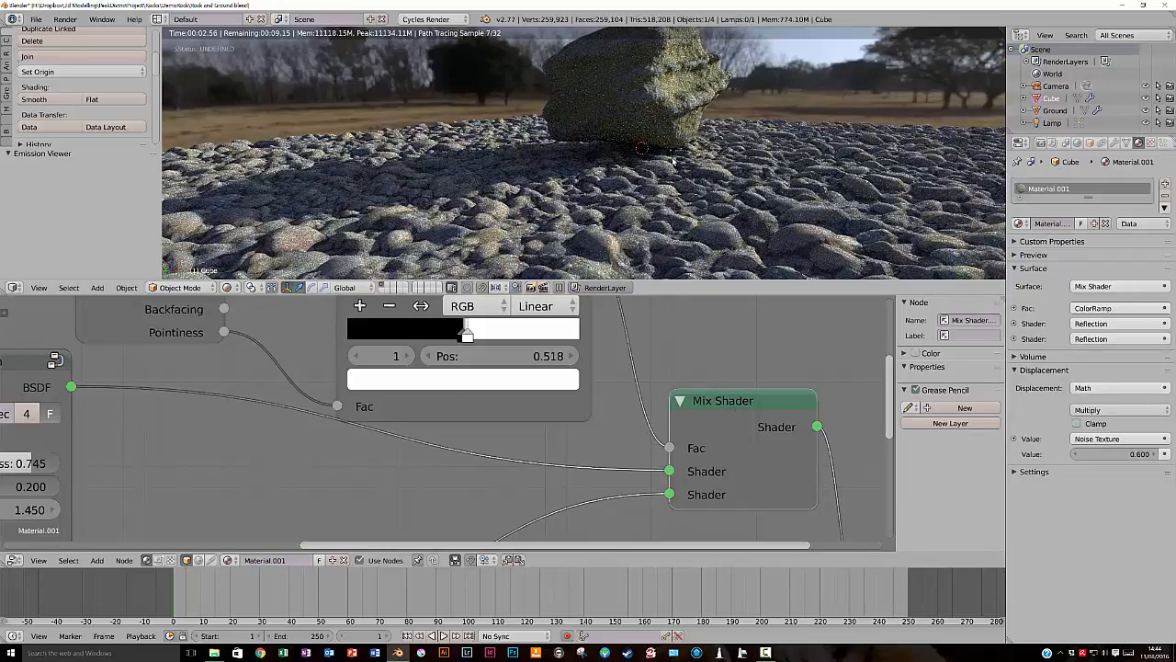
pyautogui.scroll(6, 588, 152)
pyautogui.moveTo(662, 110); pyautogui.dragTo(727, 137, button='middle')
pyautogui.moveTo(731, 84); pyautogui.dragTo(735, 90, button='middle')
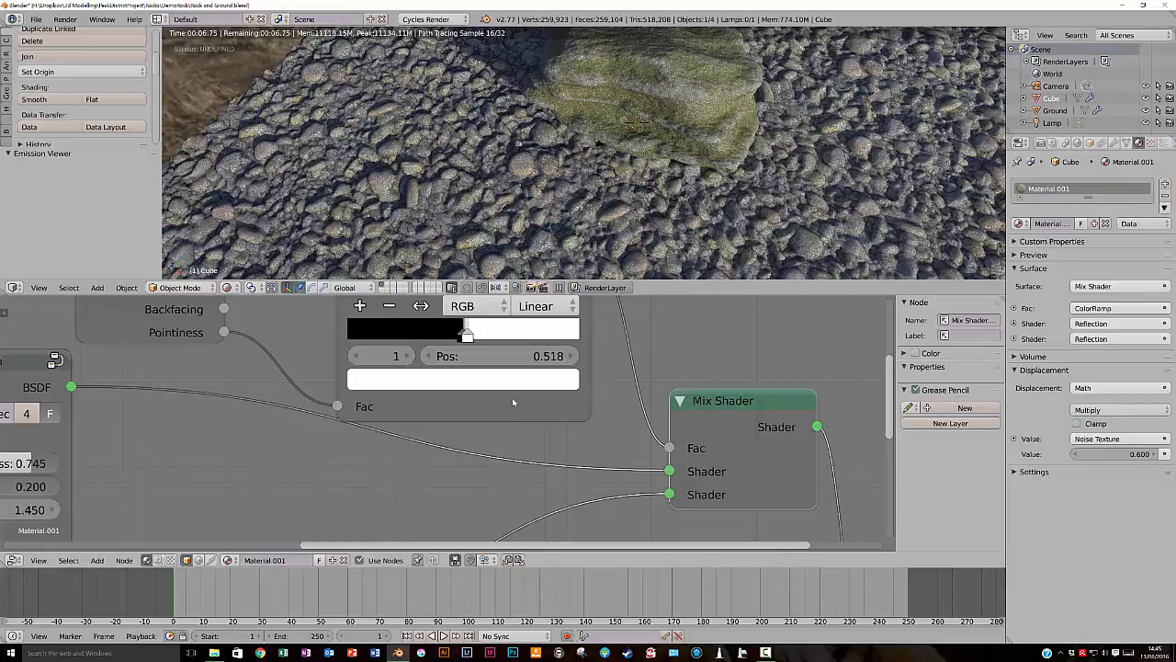
# - Preview the ColorRamp, set its black stop to 0.477, and inspect the Mix Shader result on the rock from several angles
pyautogui.keyDown('ctrl'); pyautogui.keyDown('shift'); pyautogui.click(511, 397); pyautogui.keyUp('shift'); pyautogui.keyUp('ctrl')
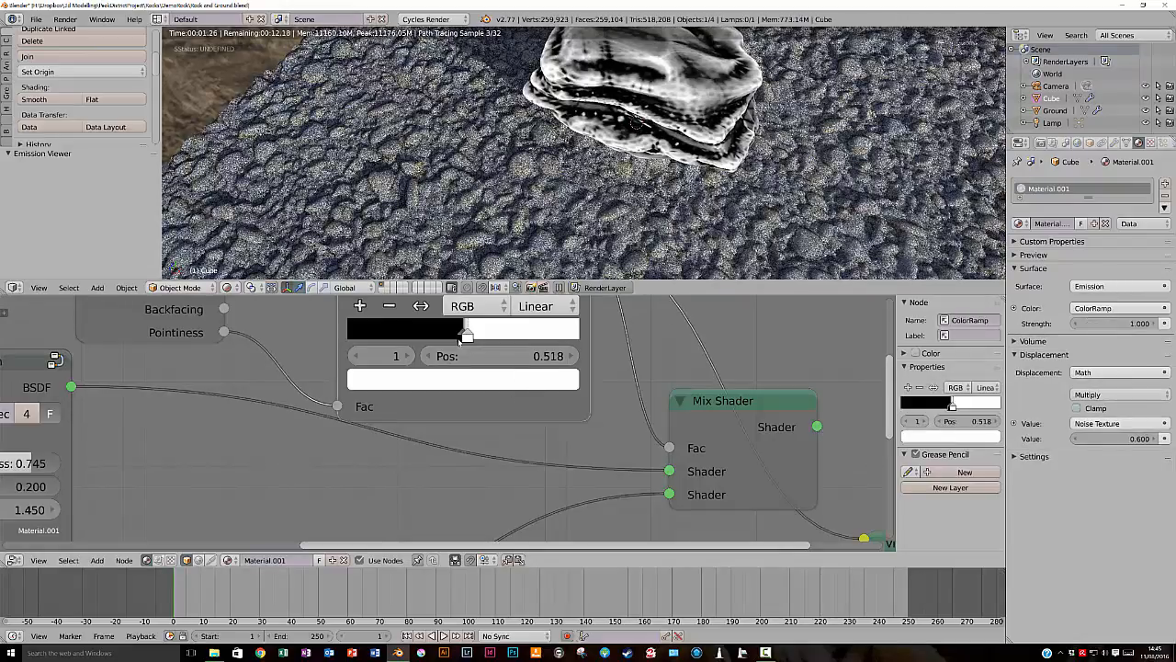
pyautogui.click(459, 338)
pyautogui.moveTo(459, 338)
pyautogui.mouseDown()
pyautogui.moveTo(435, 336)
pyautogui.moveTo(457, 337)
pyautogui.mouseUp()
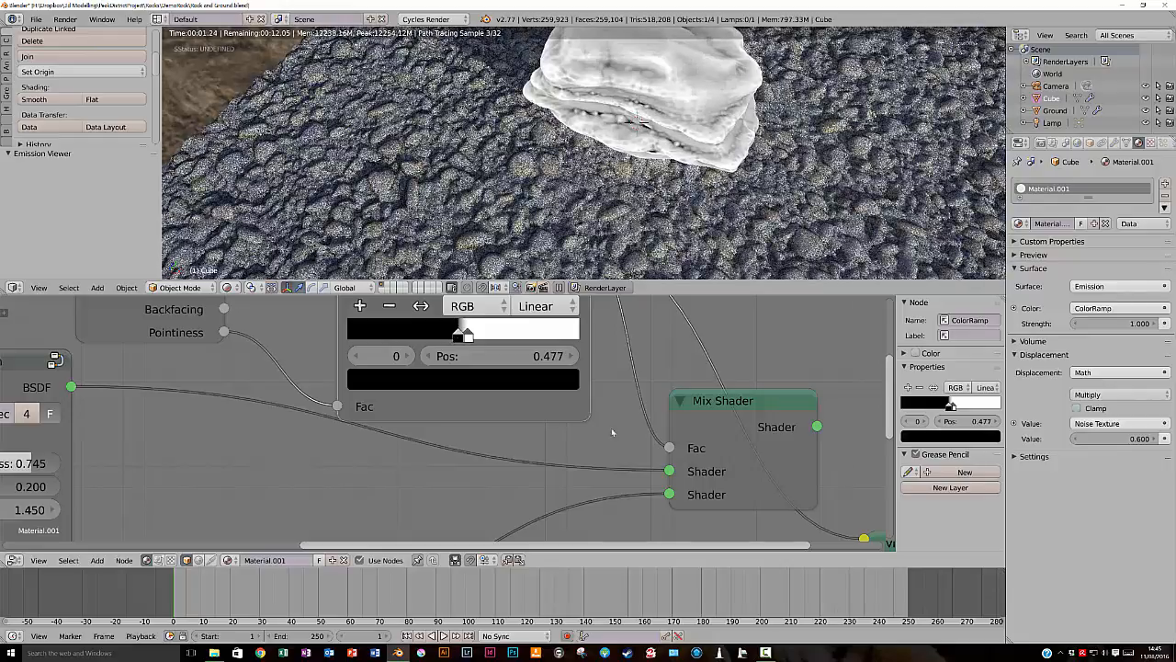
pyautogui.keyDown('ctrl'); pyautogui.keyDown('shift'); pyautogui.click(706, 405); pyautogui.keyUp('shift'); pyautogui.keyUp('ctrl')
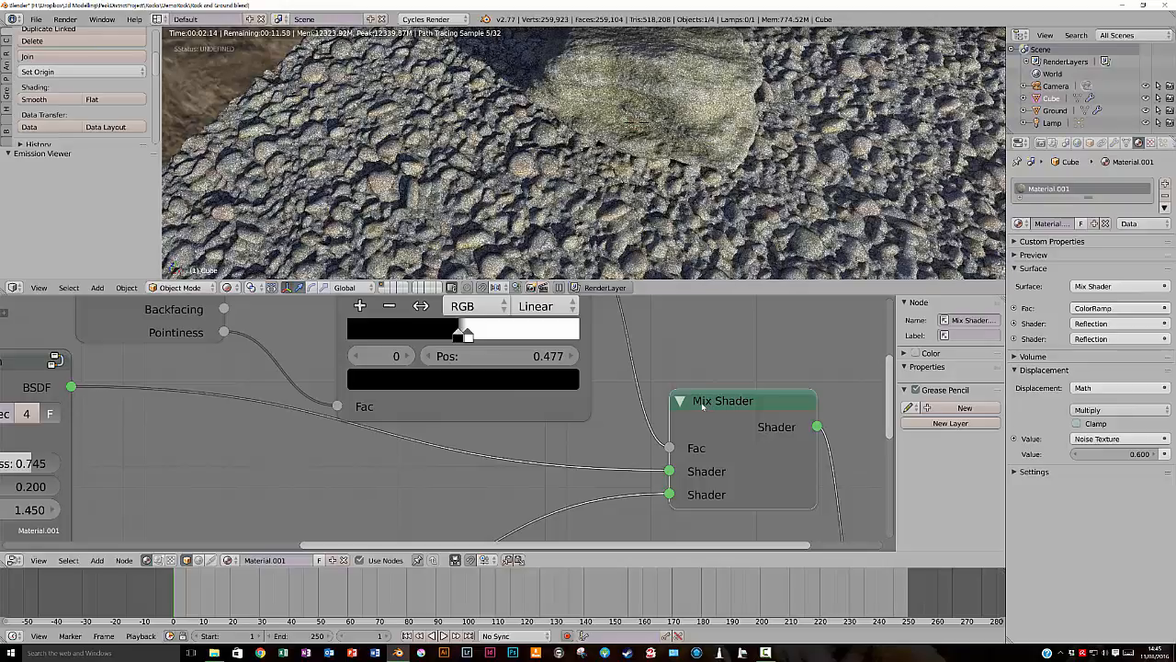
pyautogui.moveTo(694, 138); pyautogui.dragTo(708, 107, button='middle')
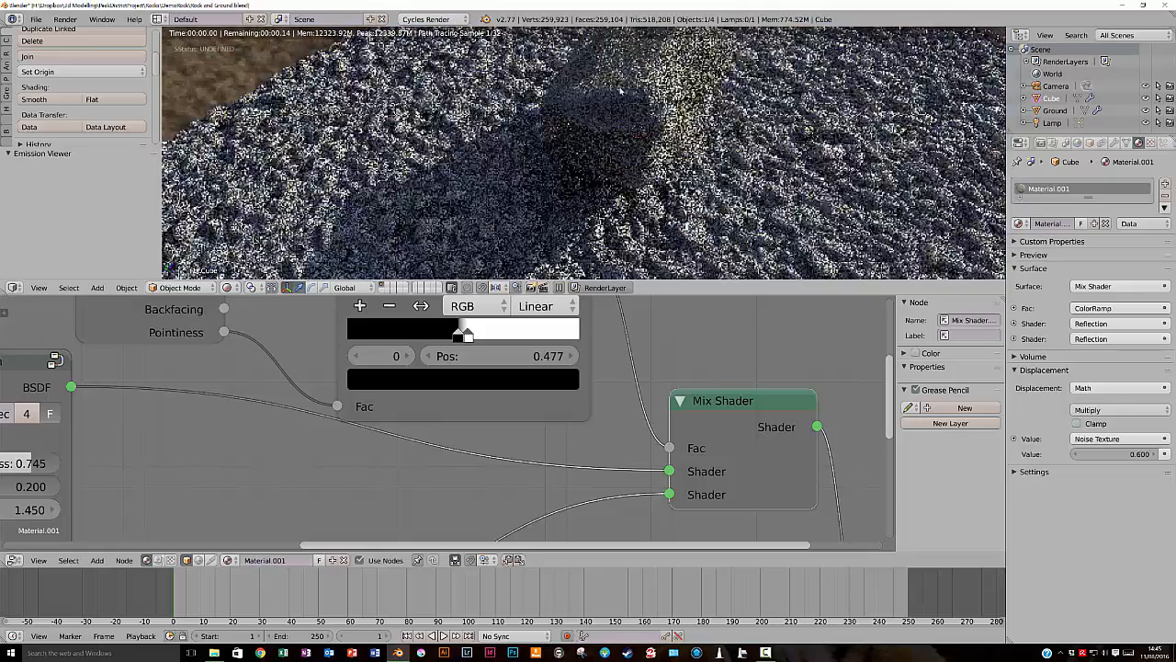
pyautogui.moveTo(651, 117); pyautogui.dragTo(604, 156, button='middle')
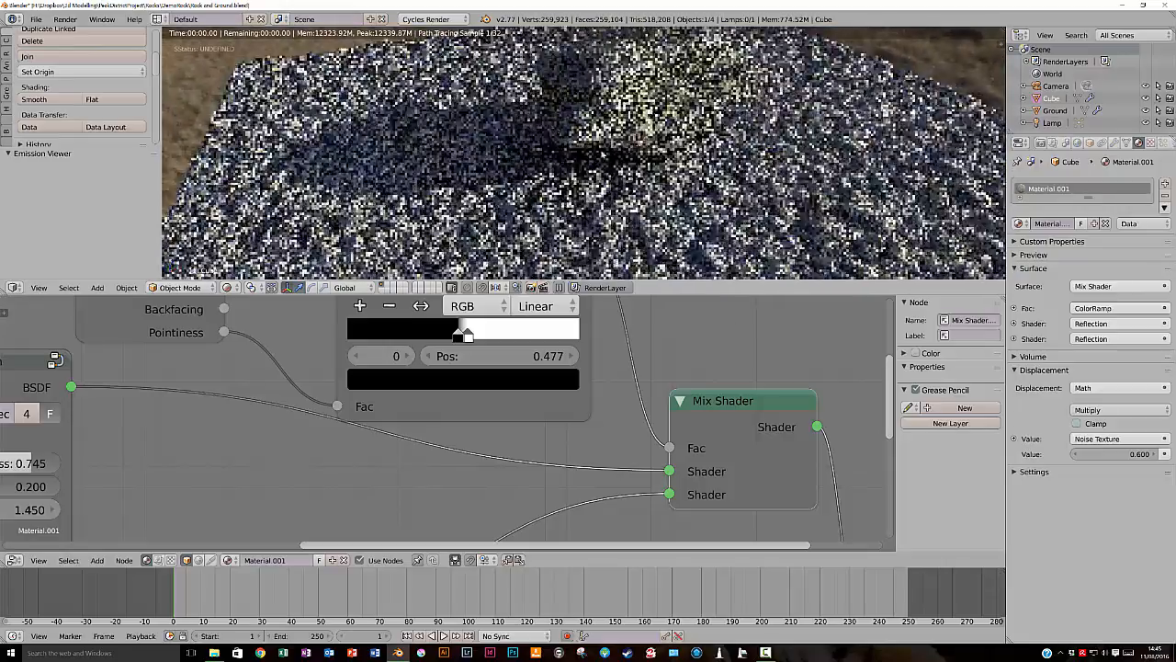